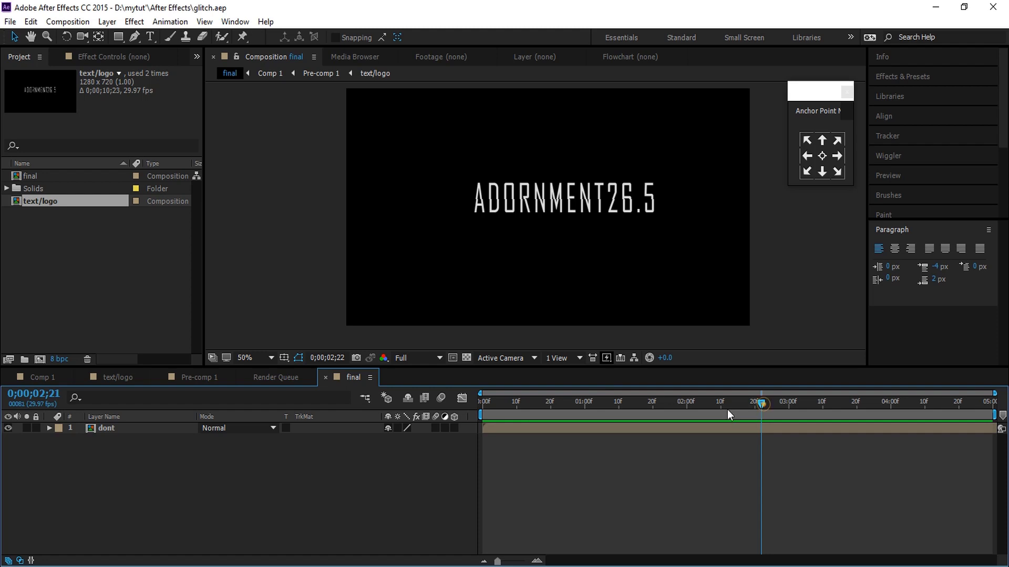
# - Preview the finished glitch animation, then start a new composition lasting 0;00;05;00
pyautogui.moveTo(761, 402); pyautogui.dragTo(443, 414)
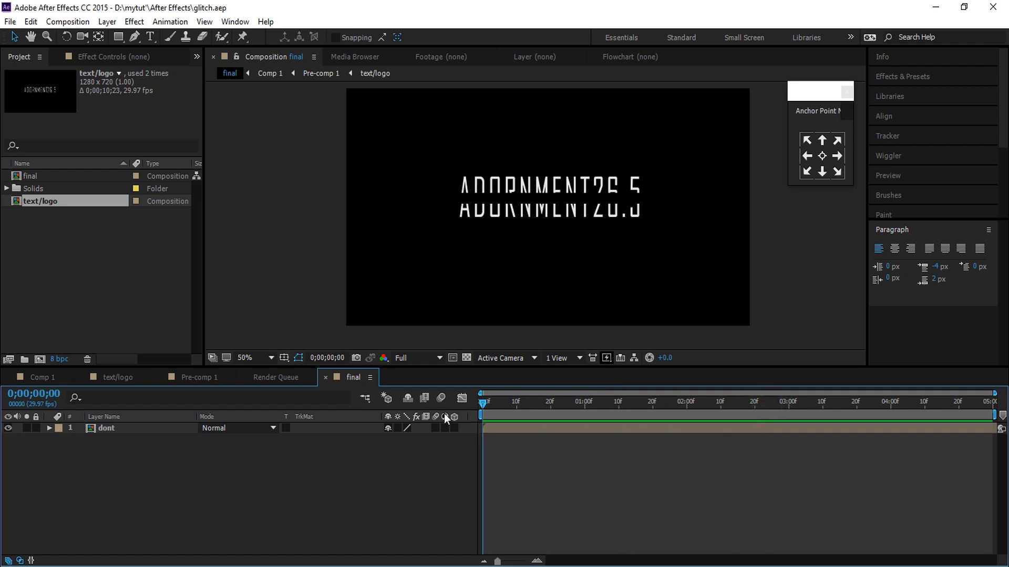
pyautogui.press('space')
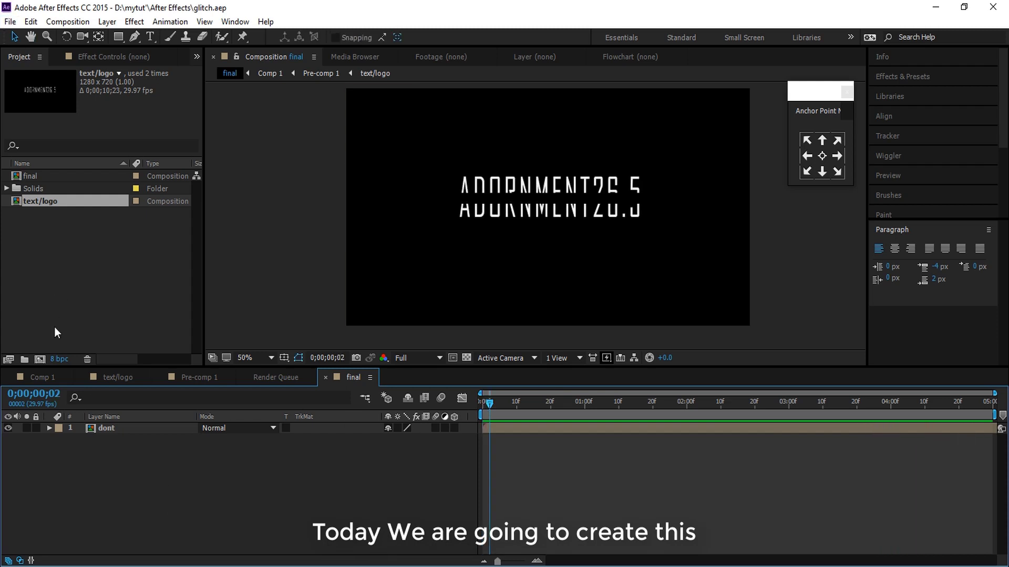
pyautogui.click(46, 358)
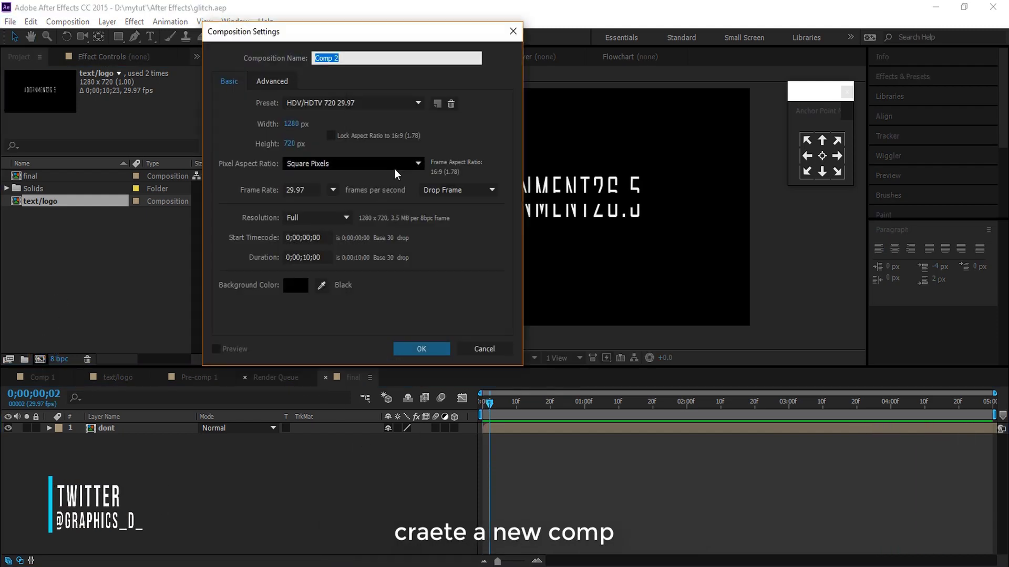
pyautogui.click(304, 257)
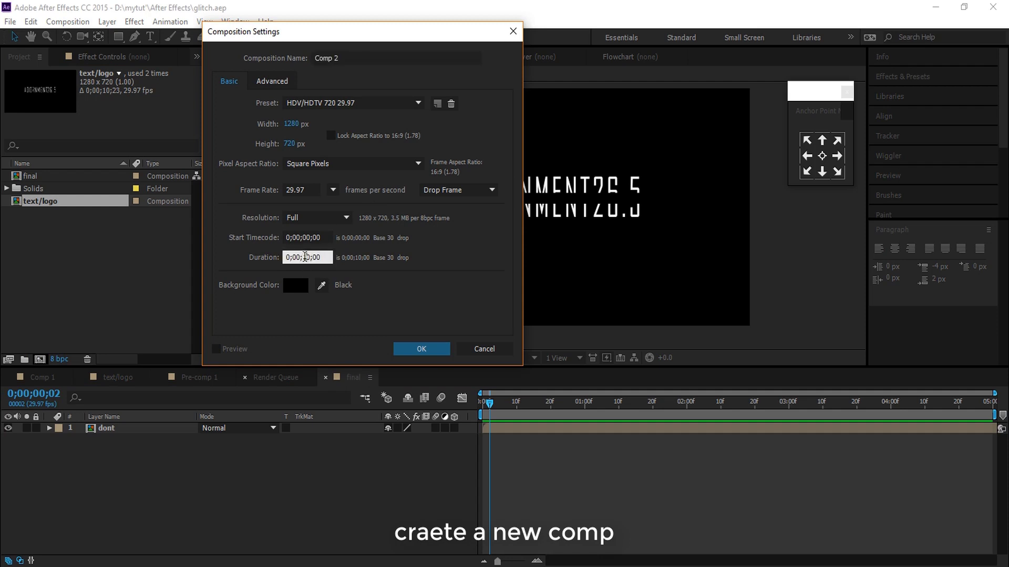
pyautogui.press('BackSpace')
pyautogui.press('BackSpace')
# - Apply the HDTV 1080 29.97 preset and name the composition Giltch Tutorial
pyautogui.click(336, 104)
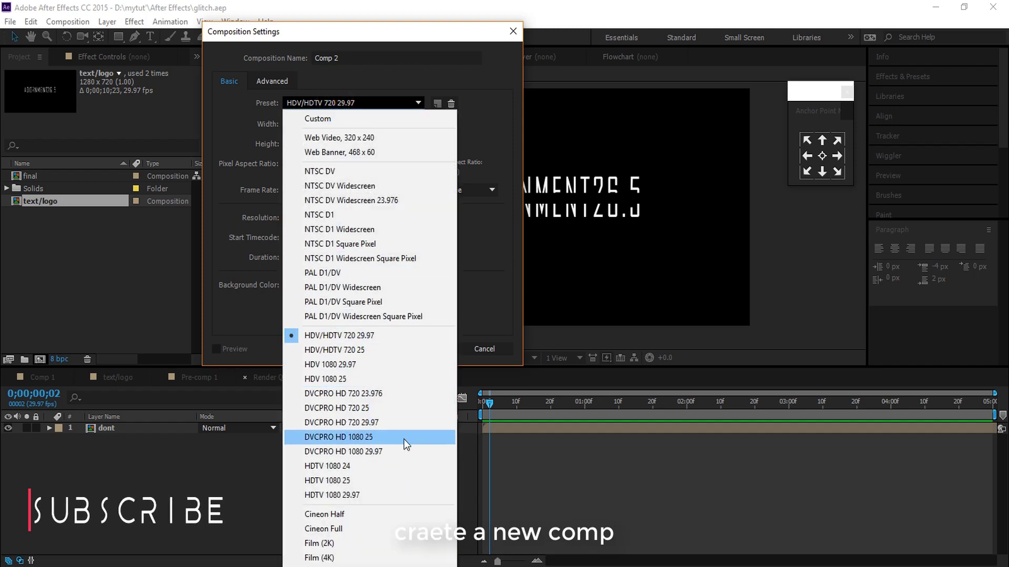
pyautogui.click(394, 495)
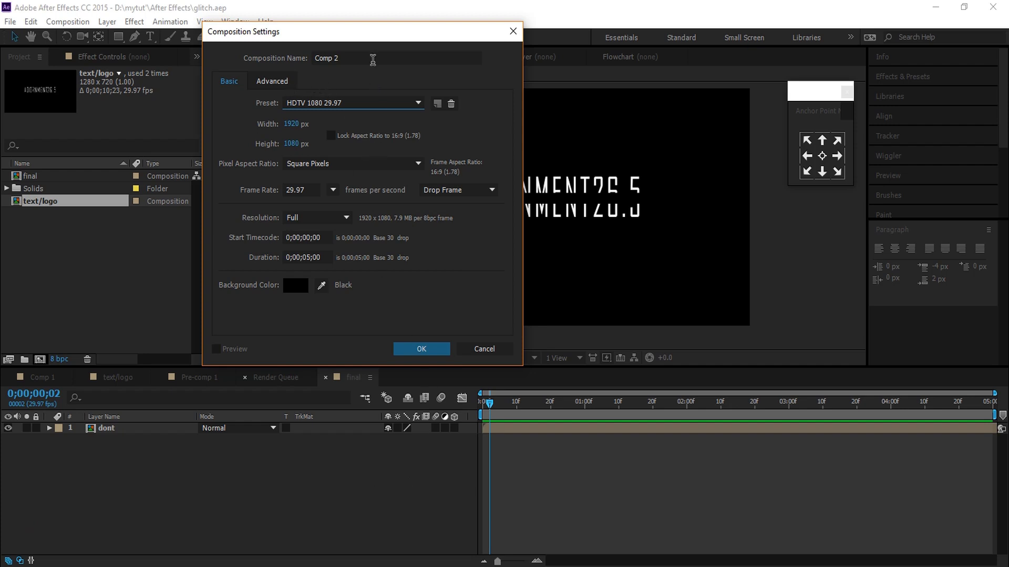
pyautogui.click(373, 60)
pyautogui.doubleClick(372, 58)
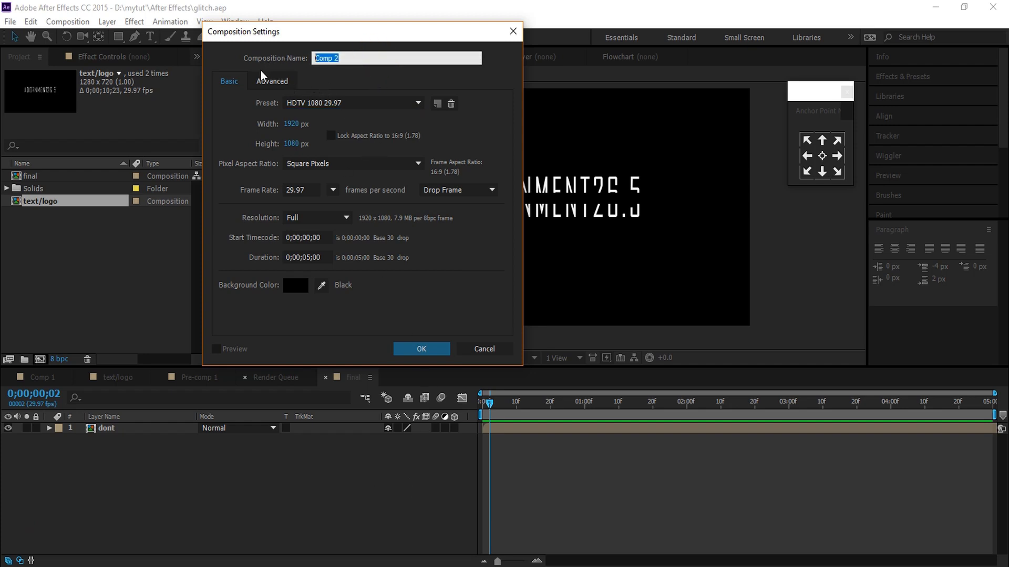
pyautogui.write('Giltch Tutorial')
pyautogui.press('Return')
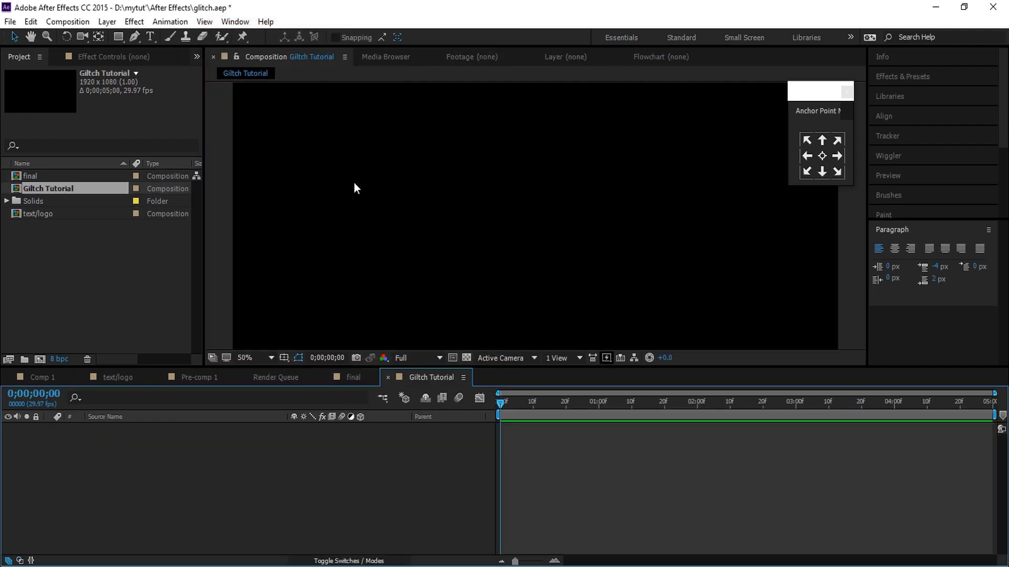
# - Create a new solid layer and set its colour to black (000000)
pyautogui.scroll(-1, 522, 220)
pyautogui.scroll(1, 532, 194)
pyautogui.scroll(-1, 531, 195)
pyautogui.click(514, 192)
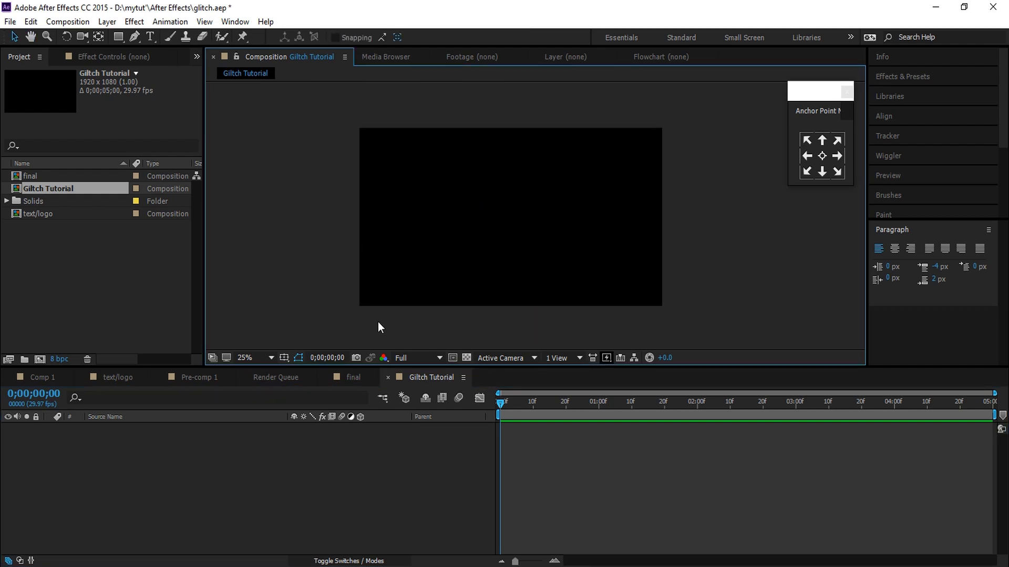
pyautogui.rightClick(95, 489)
pyautogui.moveTo(124, 362)
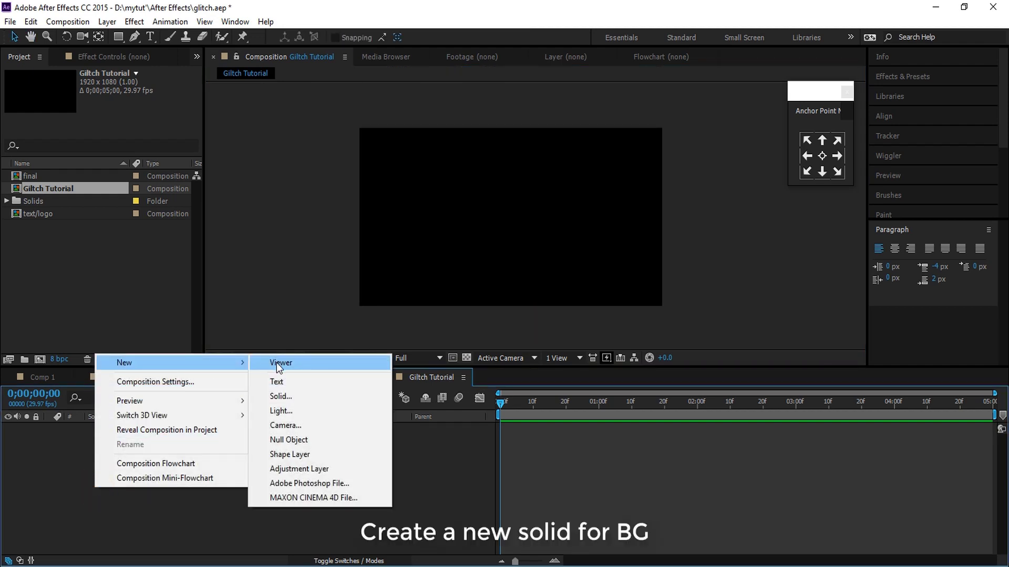
pyautogui.click(294, 397)
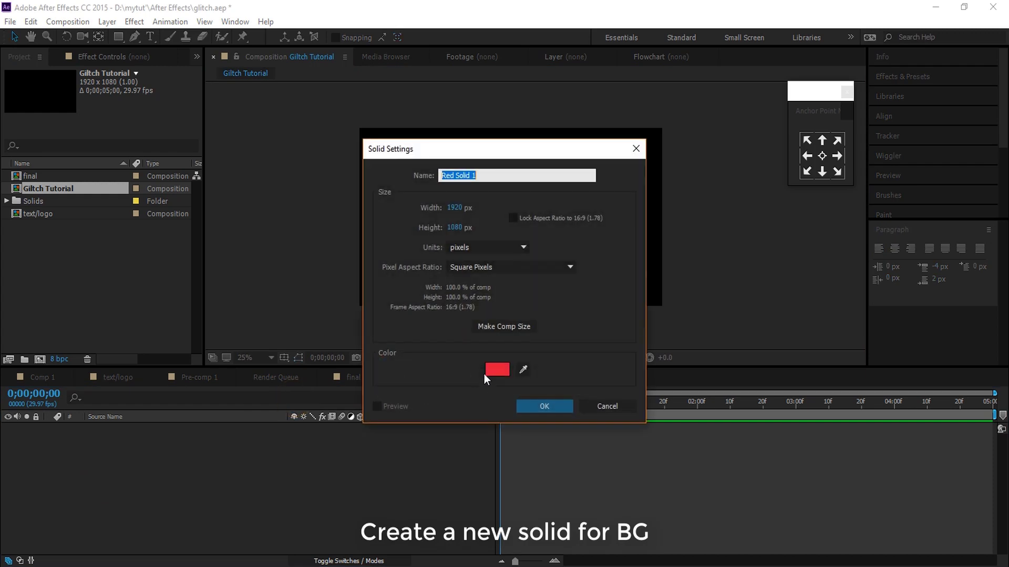
pyautogui.click(492, 371)
pyautogui.click(629, 387)
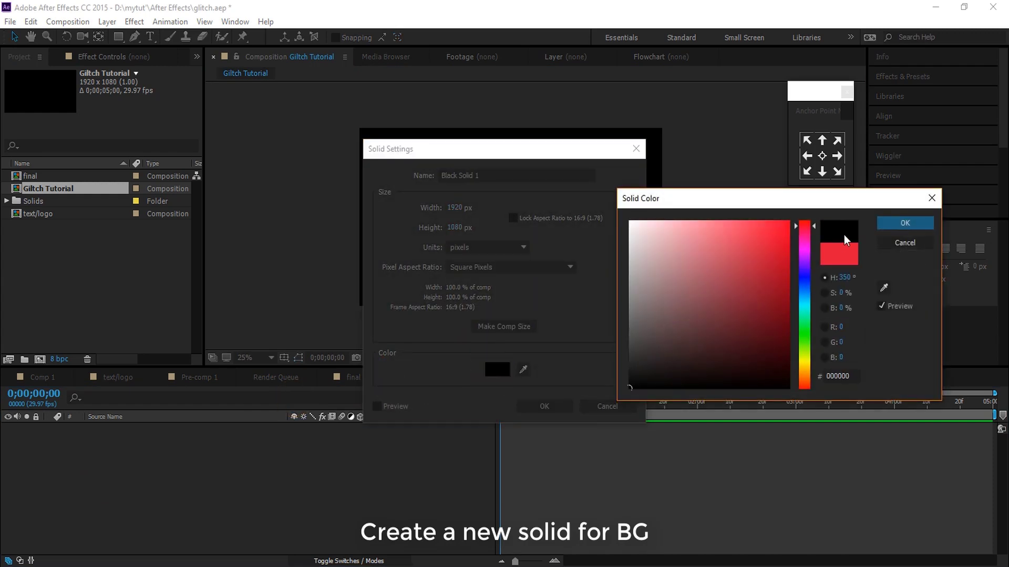
pyautogui.click(904, 224)
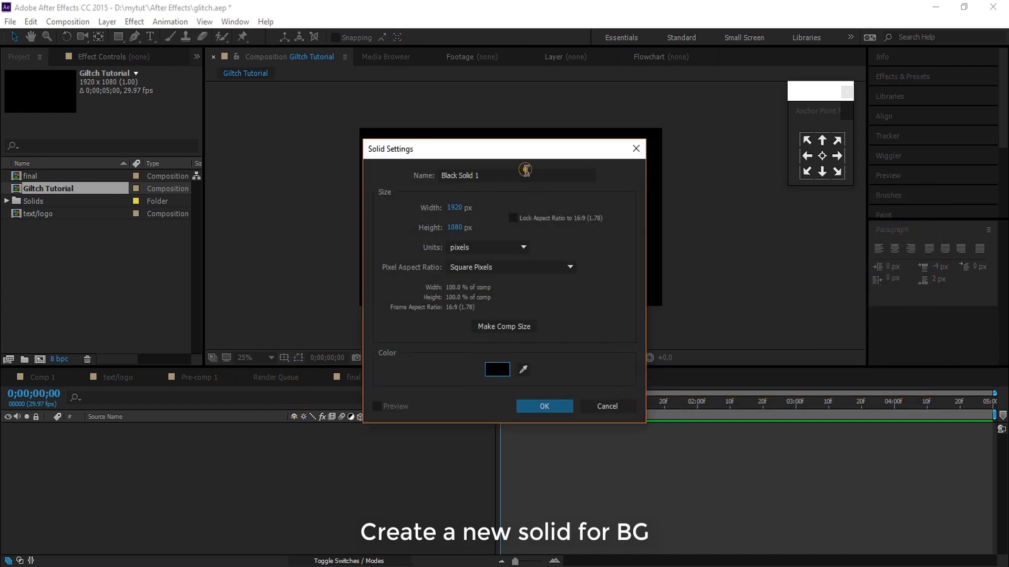
# - Name the black solid BG and add it to the composition
pyautogui.tripleClick(526, 170)
pyautogui.write('BG')
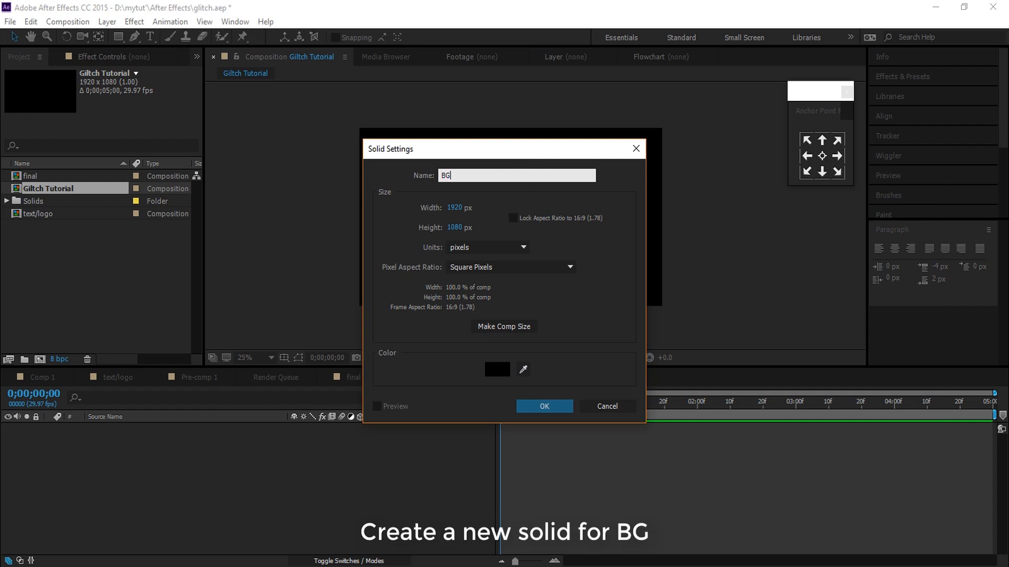
pyautogui.press('Return')
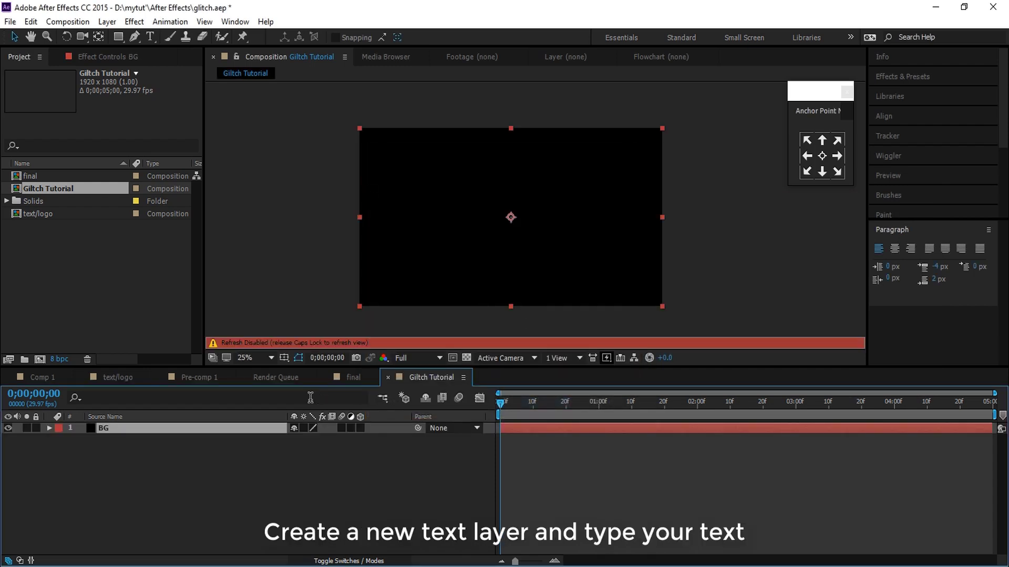
# - Add a new text layer reading GLITCH and select all of its text
pyautogui.rightClick(259, 468)
pyautogui.click(289, 342)
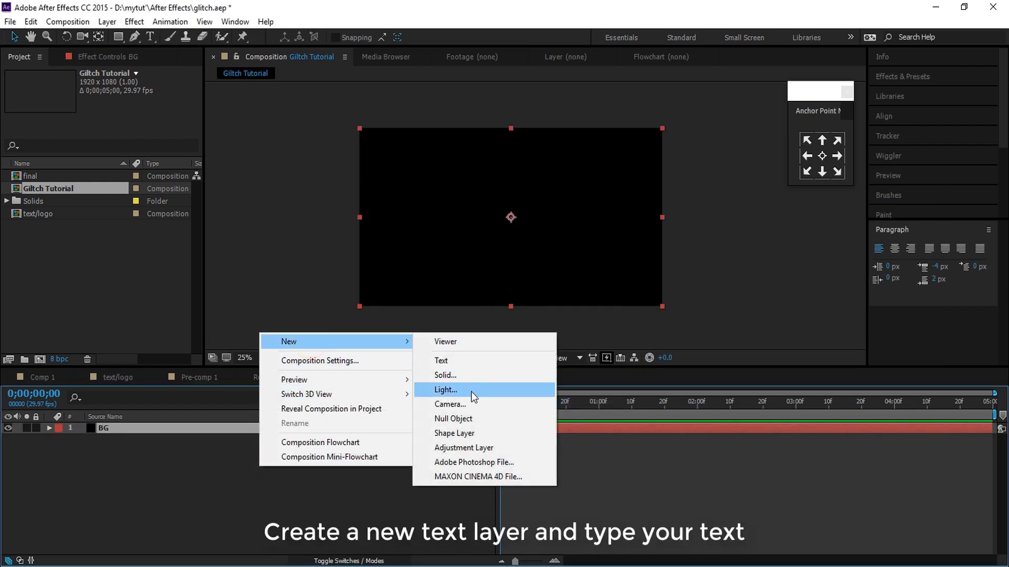
pyautogui.click(475, 361)
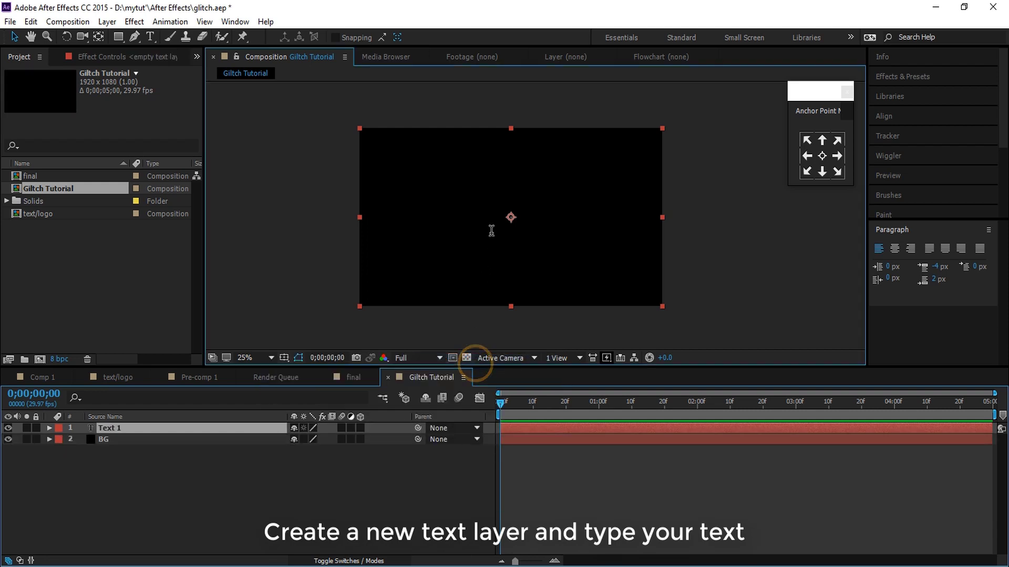
pyautogui.write('g')
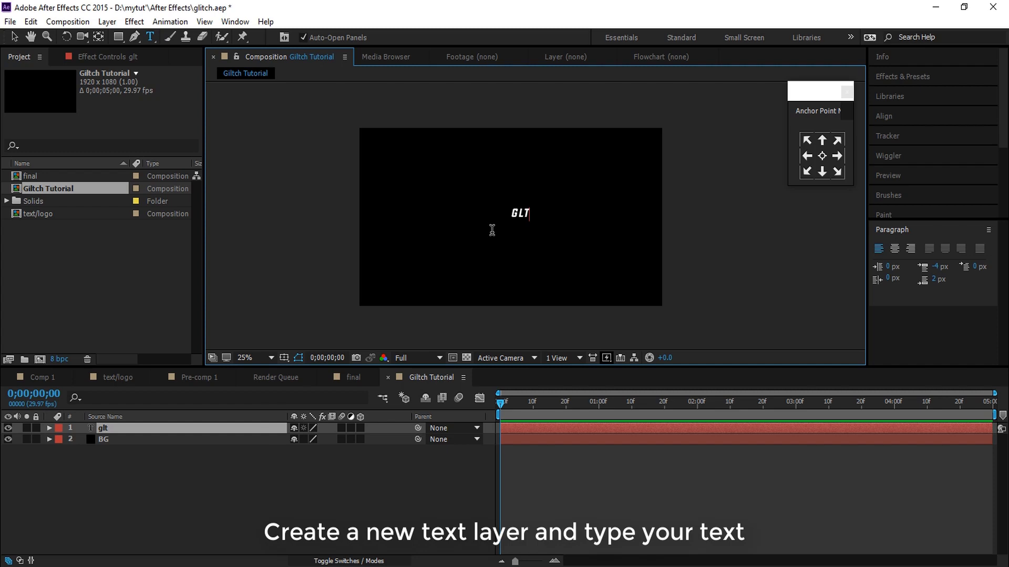
pyautogui.write('h')
pyautogui.press('BackSpace')
pyautogui.press('BackSpace')
pyautogui.press('BackSpace')
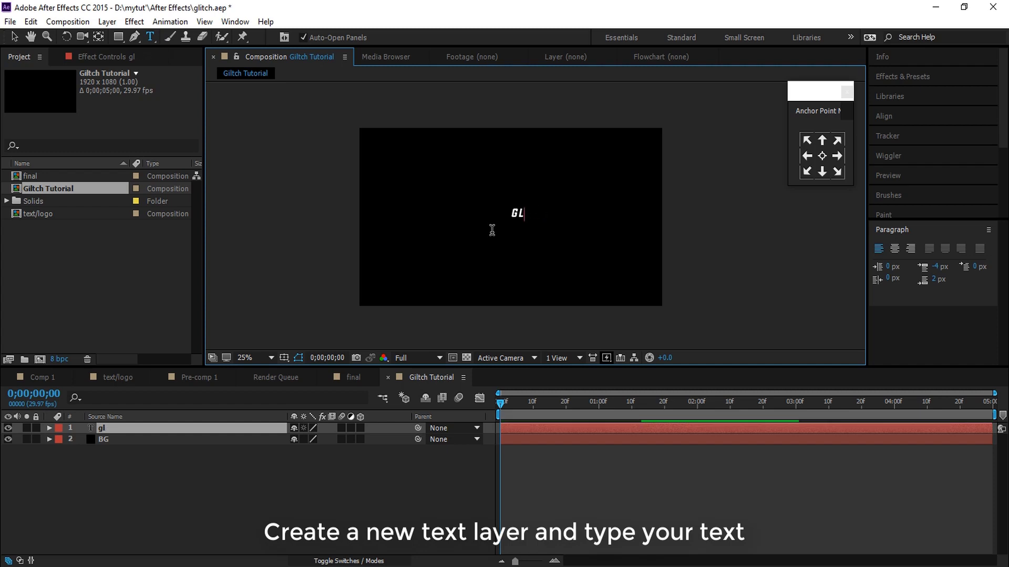
pyautogui.write('tch')
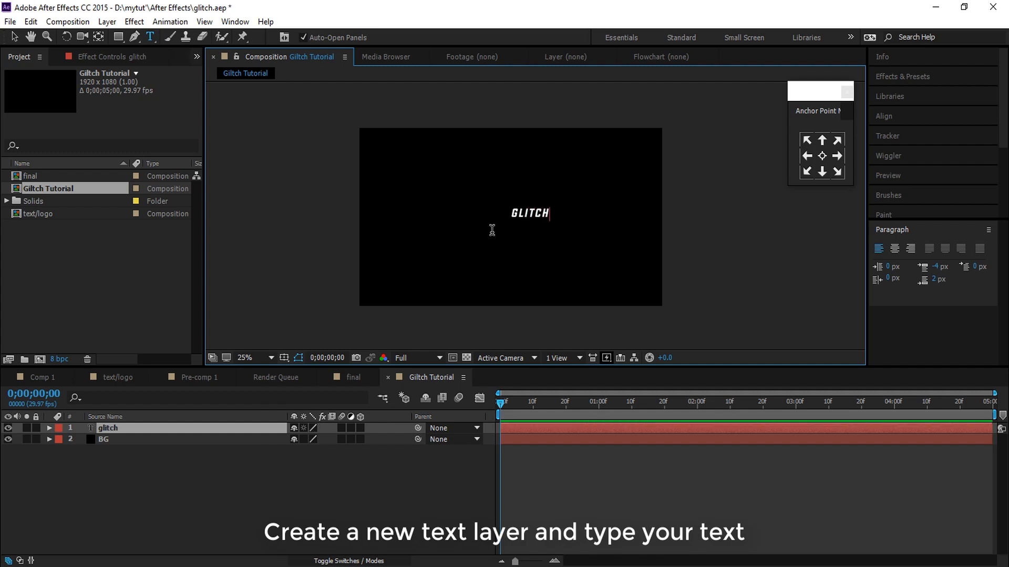
pyautogui.hotkey('ctrl', 'a')
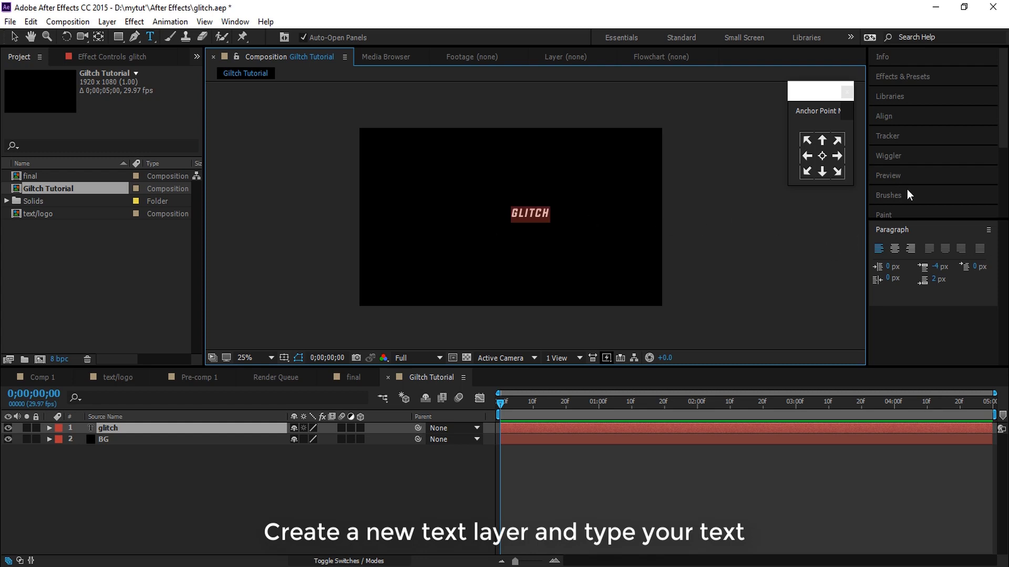
# - Set the GLITCH text's font to Evogria Italic and enlarge its size
pyautogui.scroll(-3, 923, 122)
pyautogui.click(923, 188)
pyautogui.write('Farewell Regular')
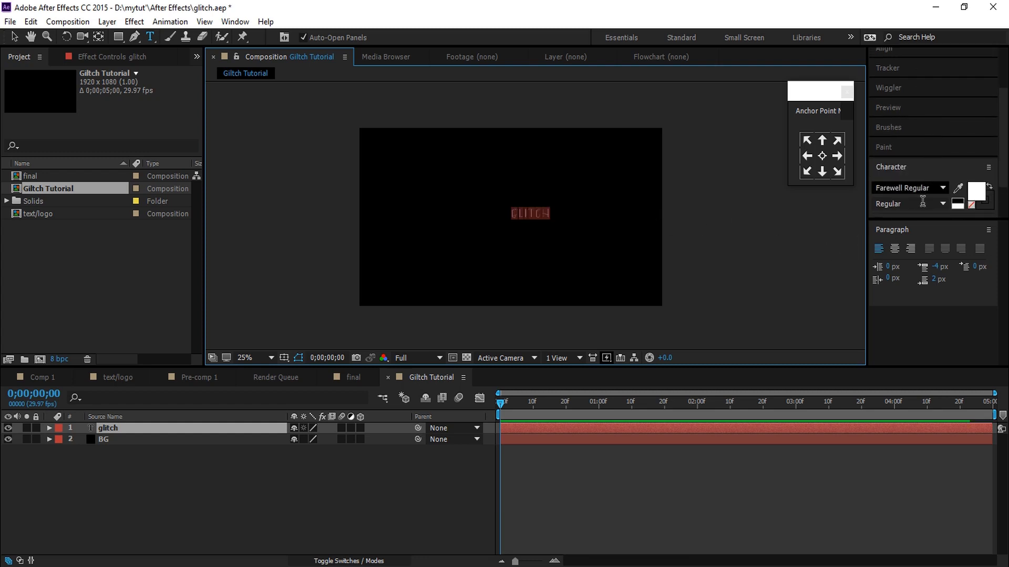
pyautogui.press('Up')
pyautogui.press('Up')
pyautogui.press('Up')
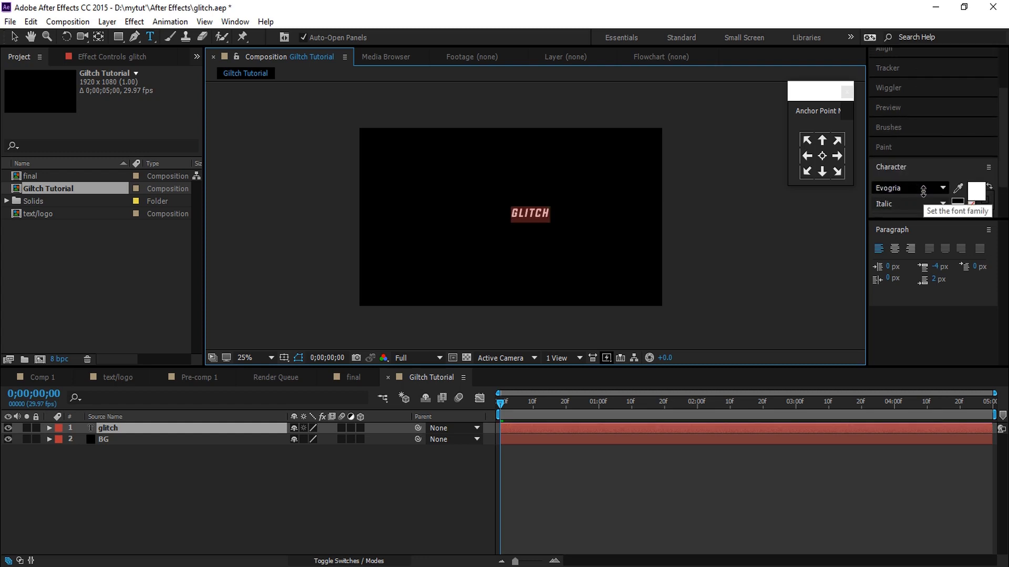
pyautogui.scroll(-2, 904, 179)
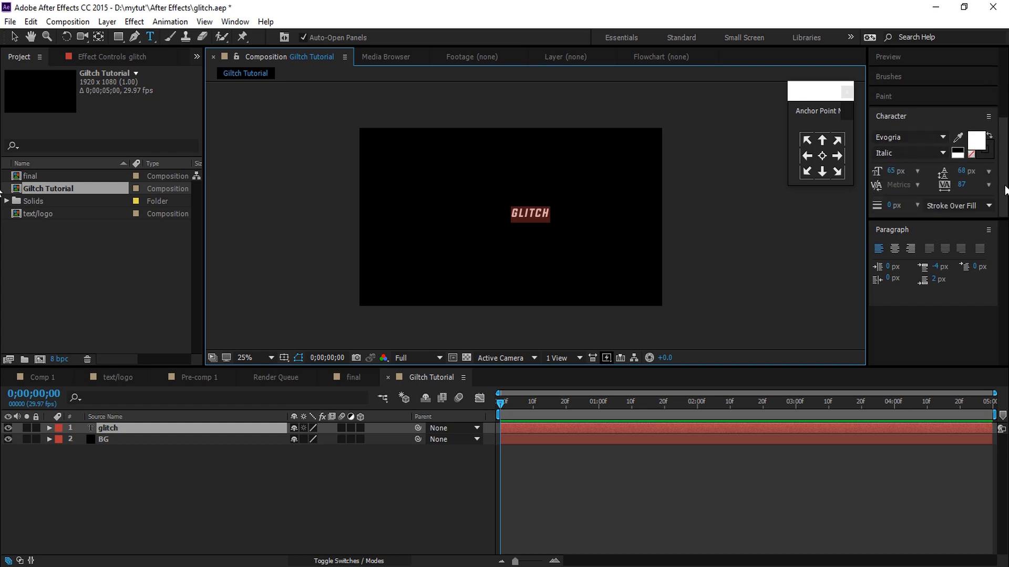
pyautogui.moveTo(897, 172)
pyautogui.mouseDown()
pyautogui.moveTo(845, 190)
pyautogui.moveTo(909, 175)
pyautogui.mouseUp()
# - Centre GLITCH in the frame and put its anchor point at the bottom-left corner
pyautogui.click(14, 37)
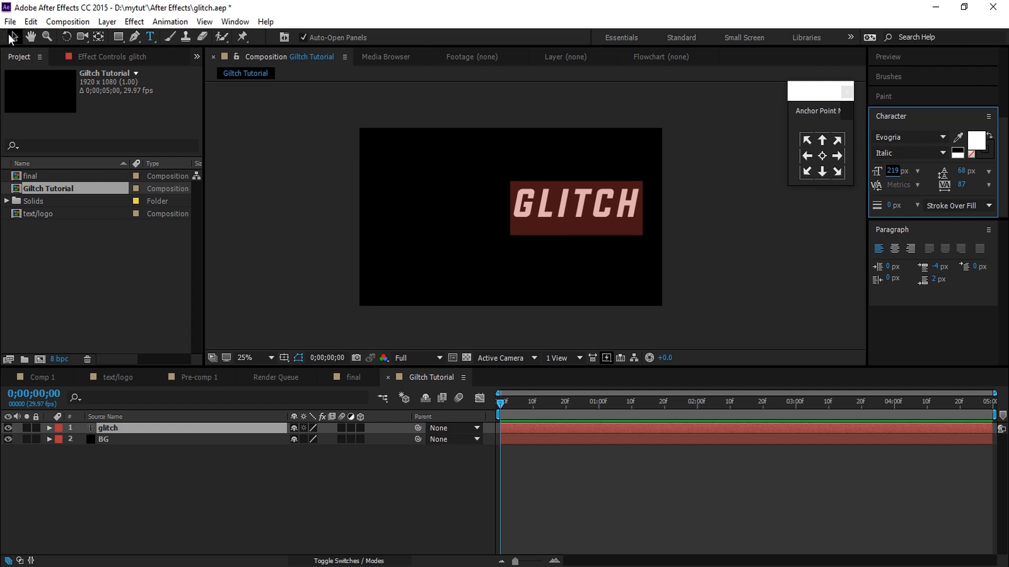
pyautogui.moveTo(590, 204); pyautogui.dragTo(528, 227)
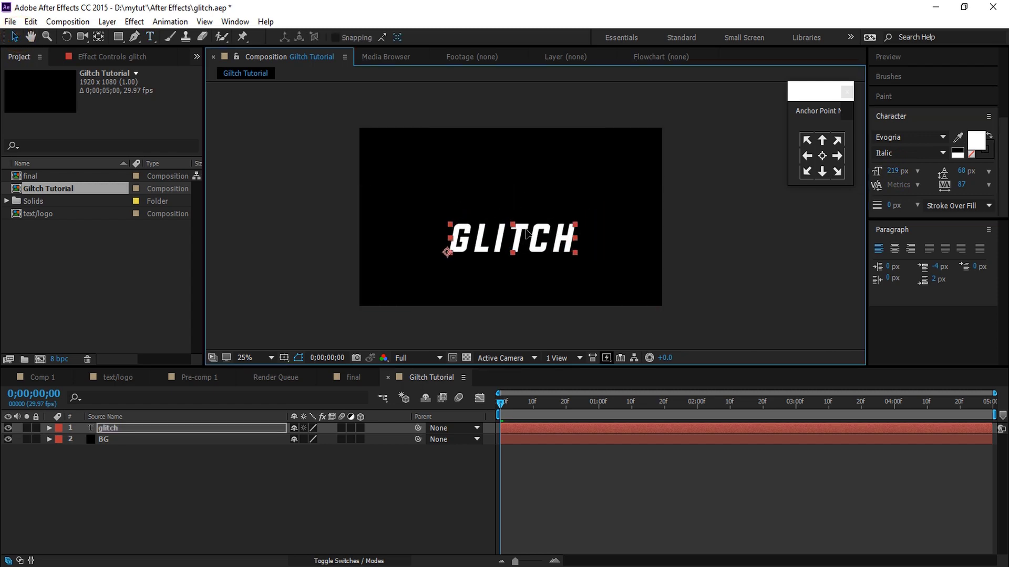
pyautogui.click(822, 155)
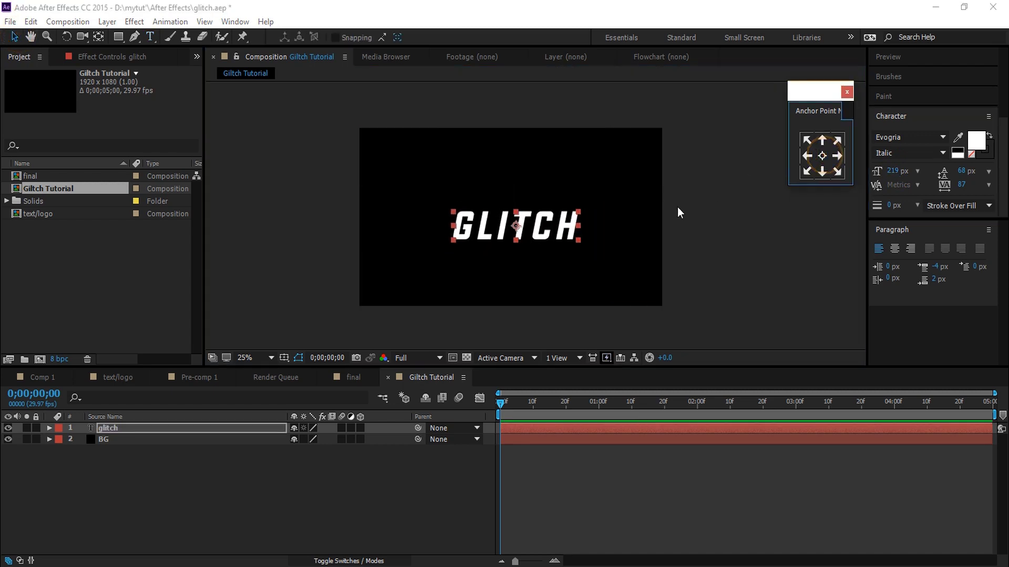
pyautogui.moveTo(569, 227); pyautogui.dragTo(572, 225)
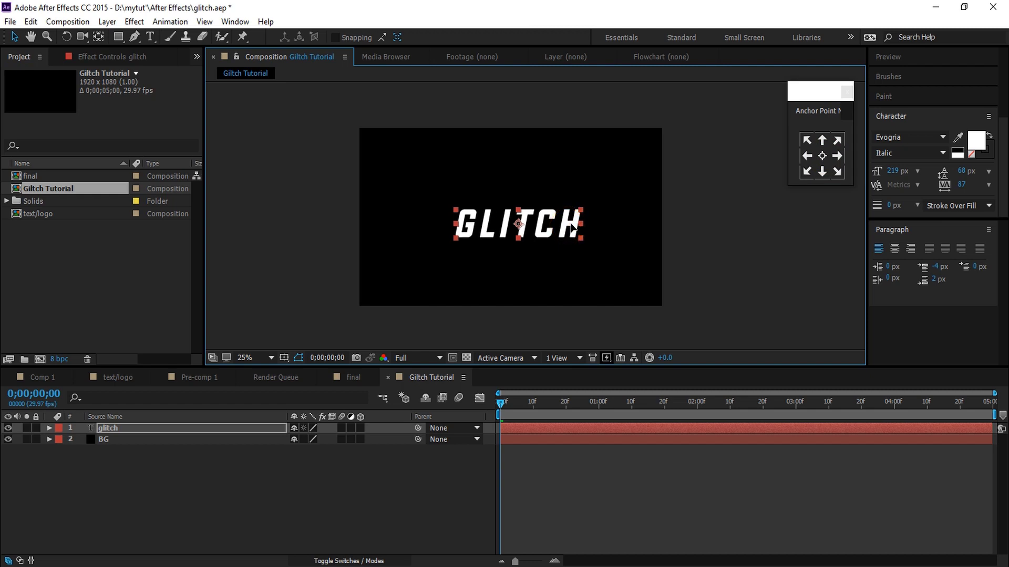
pyautogui.click(807, 172)
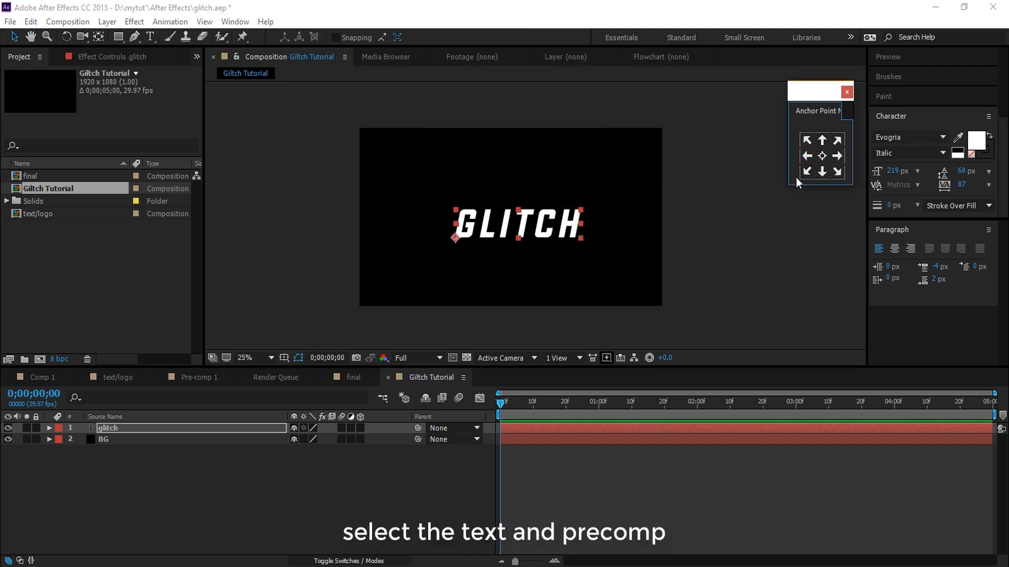
# - Pre-compose the GLITCH layer, moving all attributes, into a new composition called Text
pyautogui.rightClick(153, 429)
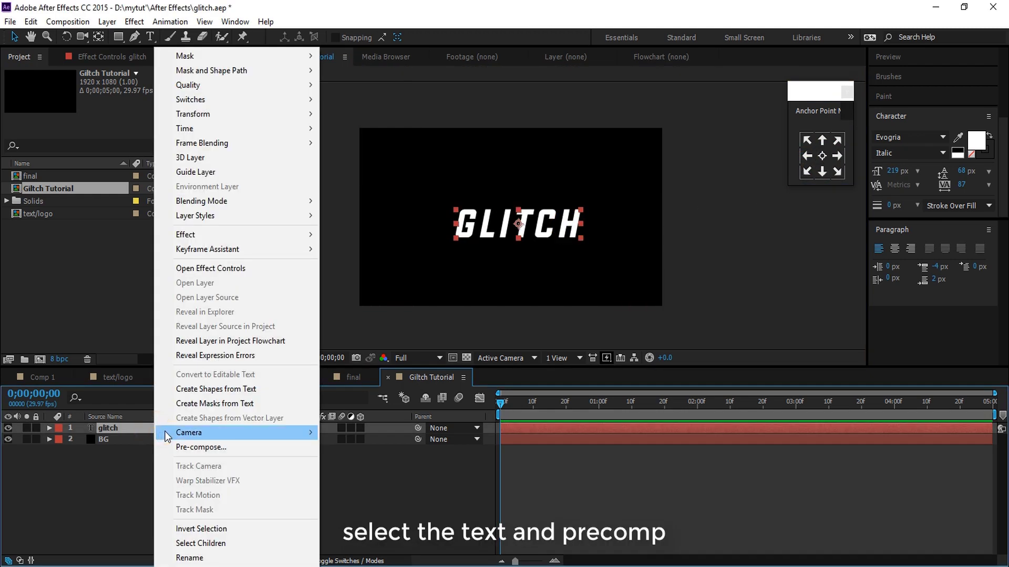
pyautogui.click(189, 446)
pyautogui.click(509, 213)
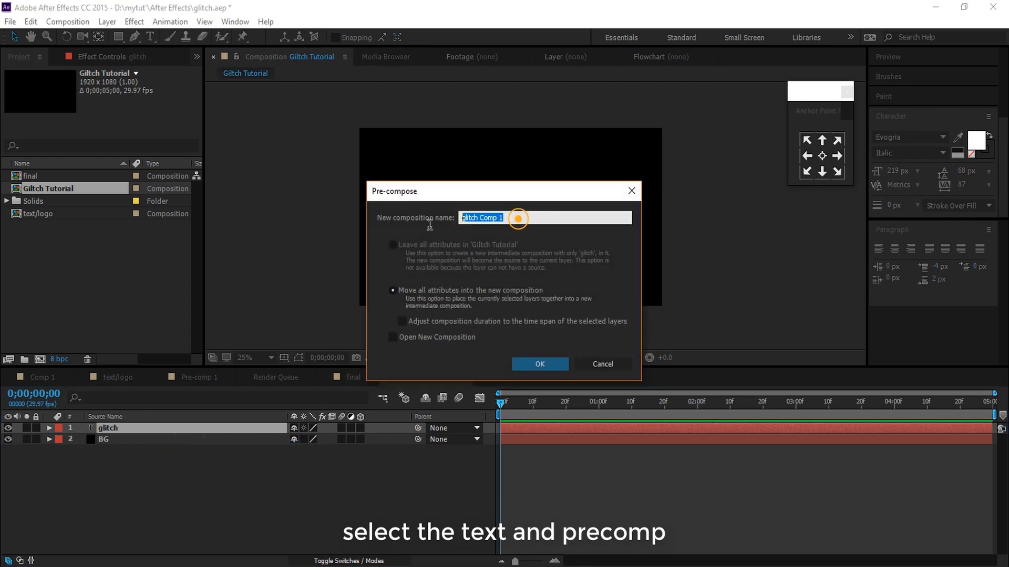
pyautogui.write('Text')
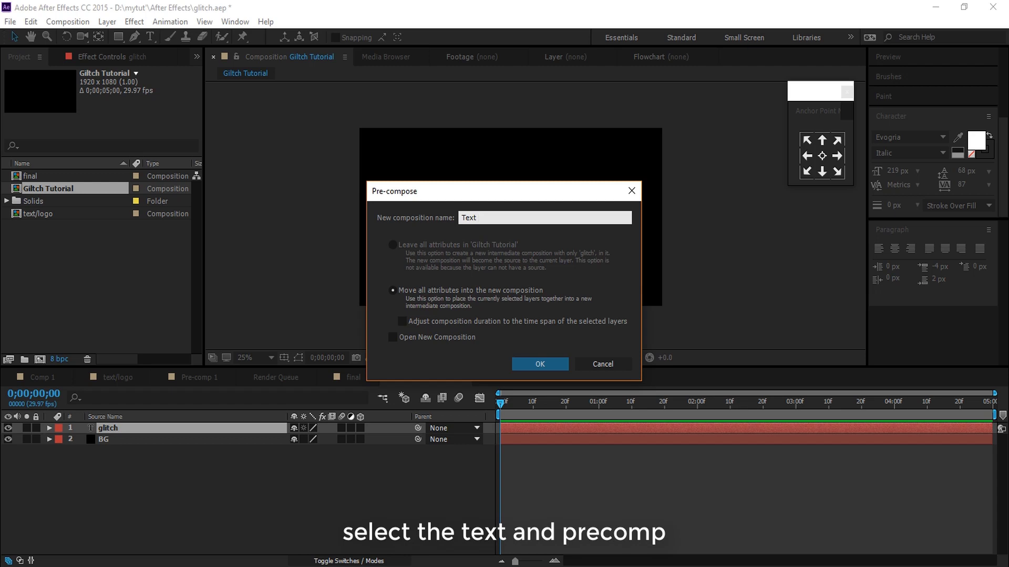
pyautogui.press('Return')
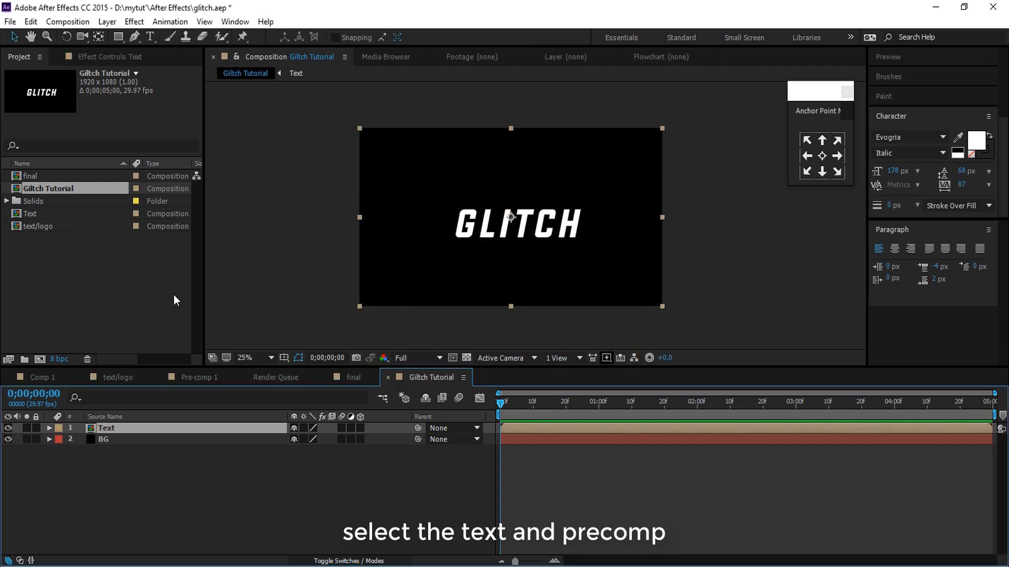
# - Draw a rectangular mask over the top half of the Text layer, then reselect it
pyautogui.click(148, 418)
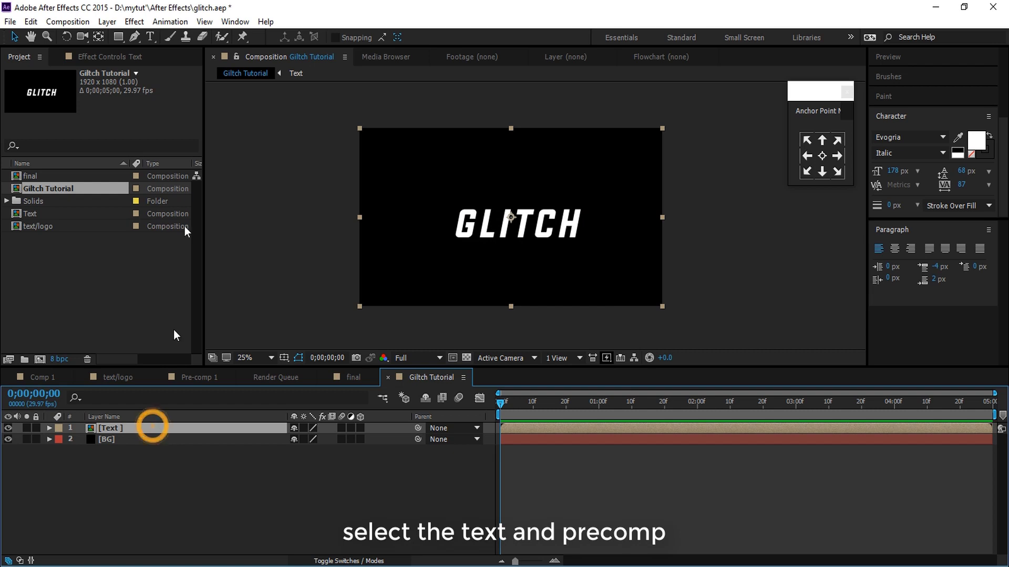
pyautogui.click(118, 36)
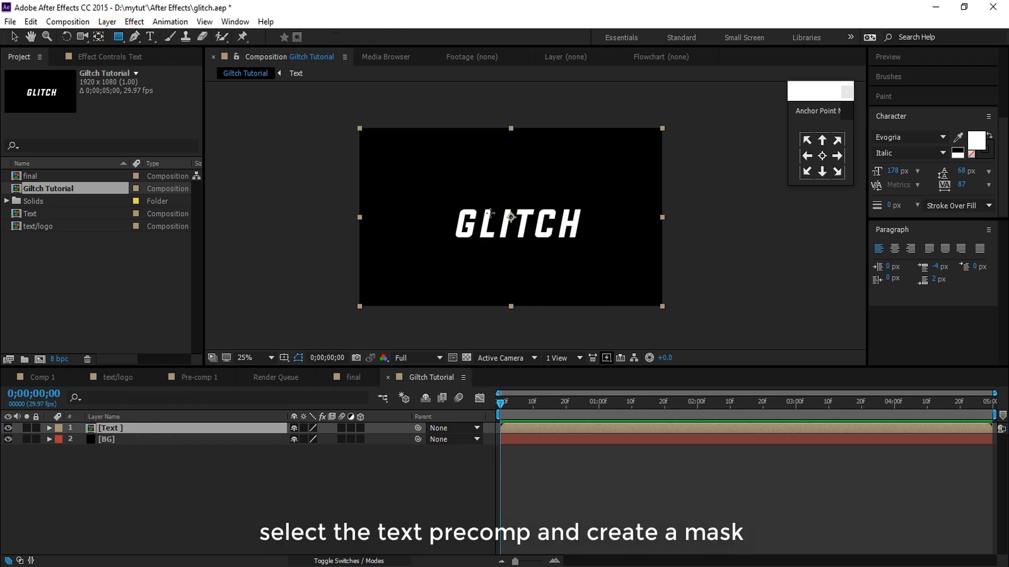
pyautogui.moveTo(358, 129)
pyautogui.mouseDown()
pyautogui.moveTo(629, 226)
pyautogui.moveTo(684, 226)
pyautogui.mouseUp()
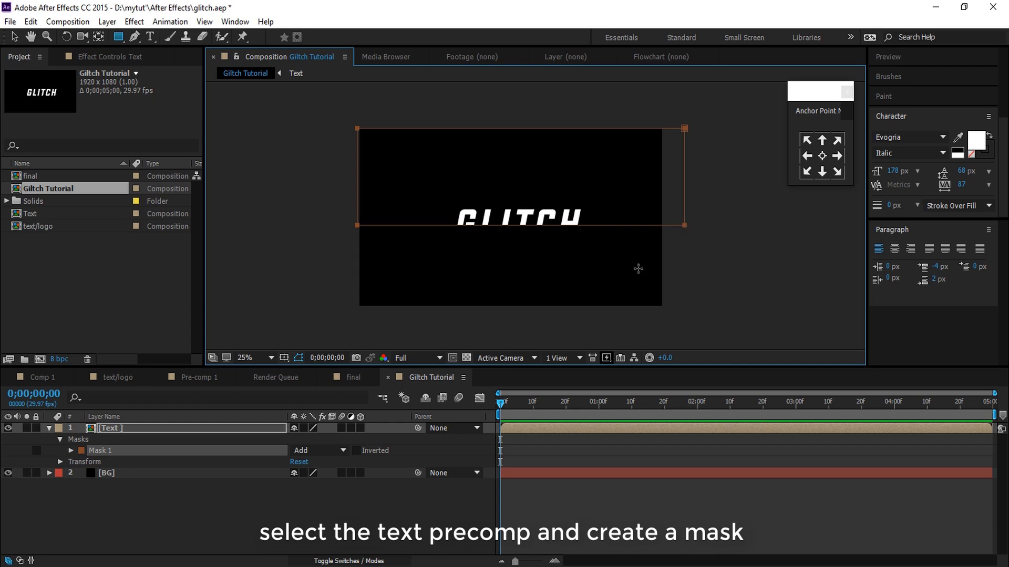
pyautogui.click(49, 428)
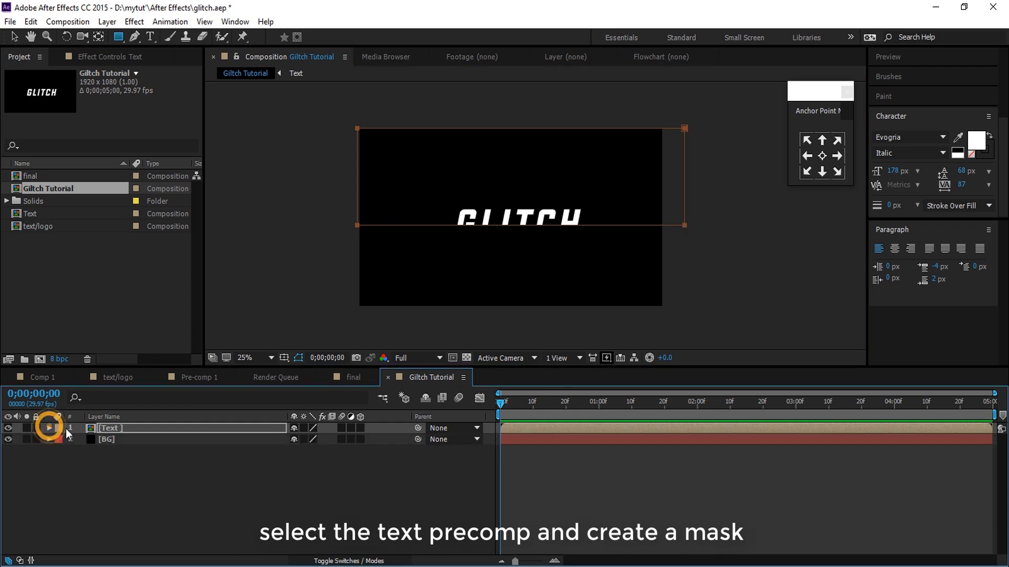
pyautogui.click(112, 430)
# - Duplicate the Text layer and rename the copy Dublicated Text
pyautogui.hotkey('ctrl', 'd')
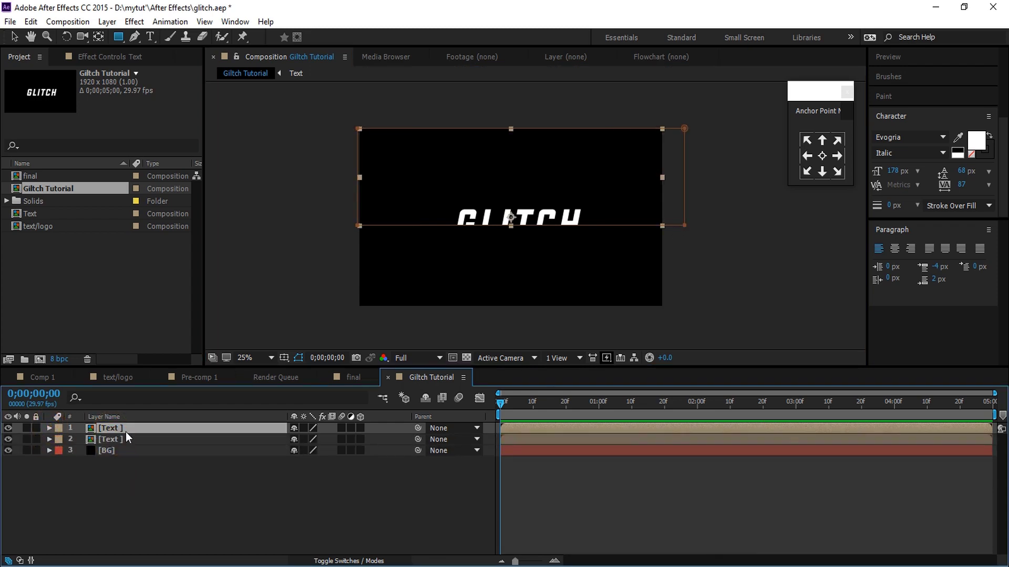
pyautogui.press('Return')
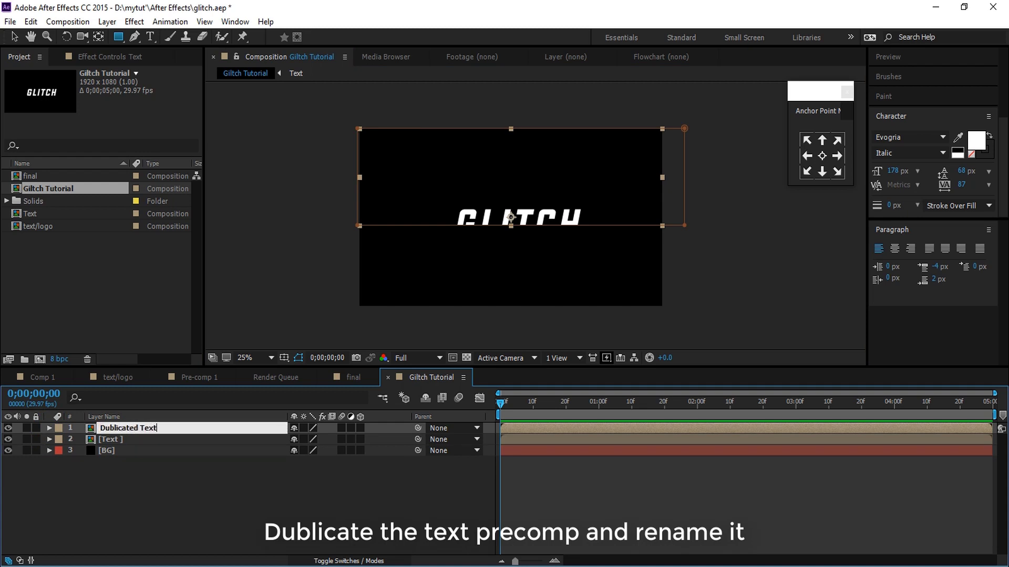
pyautogui.press('Return')
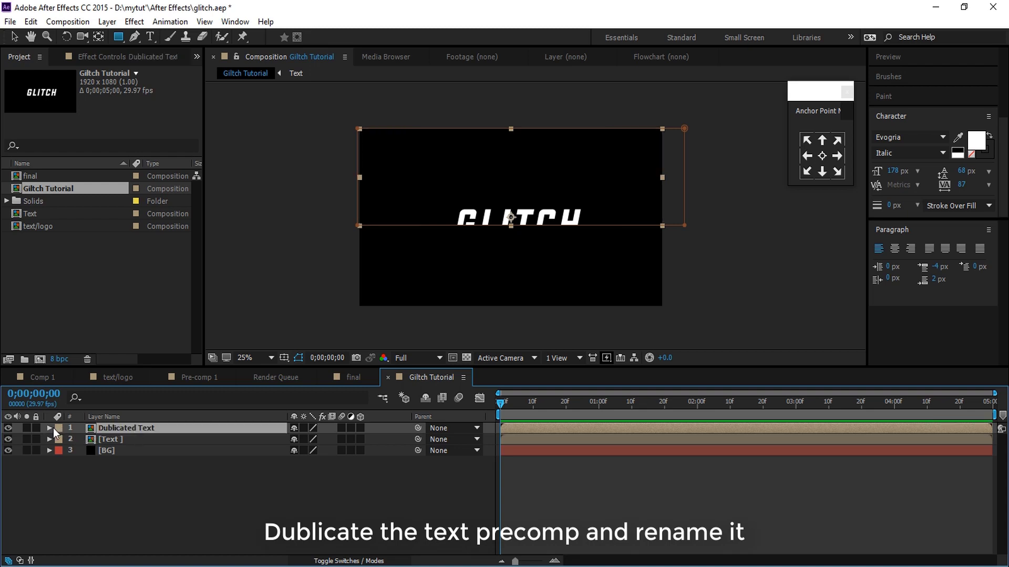
# - Set the duplicate's Mask 1 mode to Subtract and hide the mask outlines
pyautogui.click(51, 428)
pyautogui.click(59, 440)
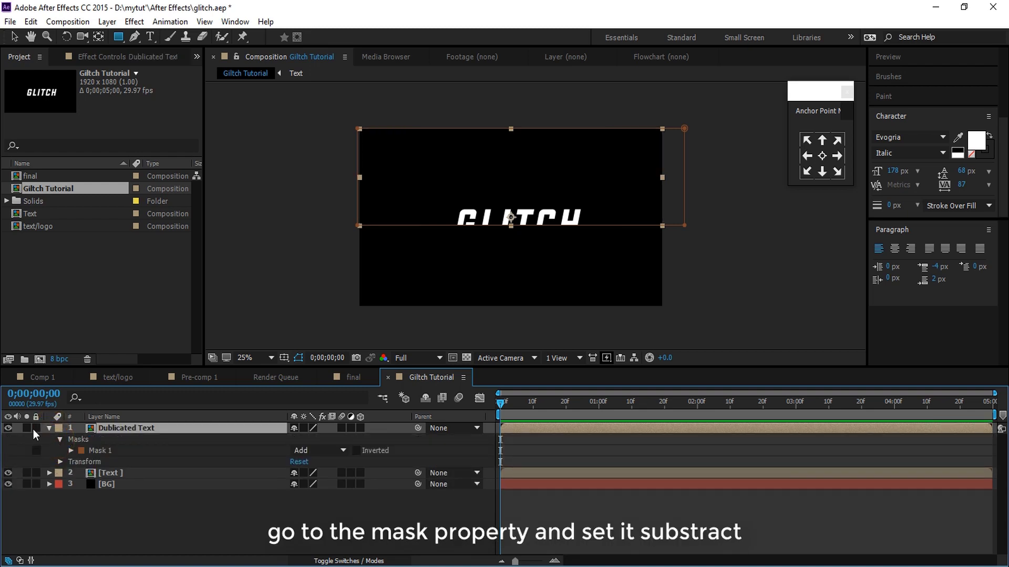
pyautogui.click(317, 452)
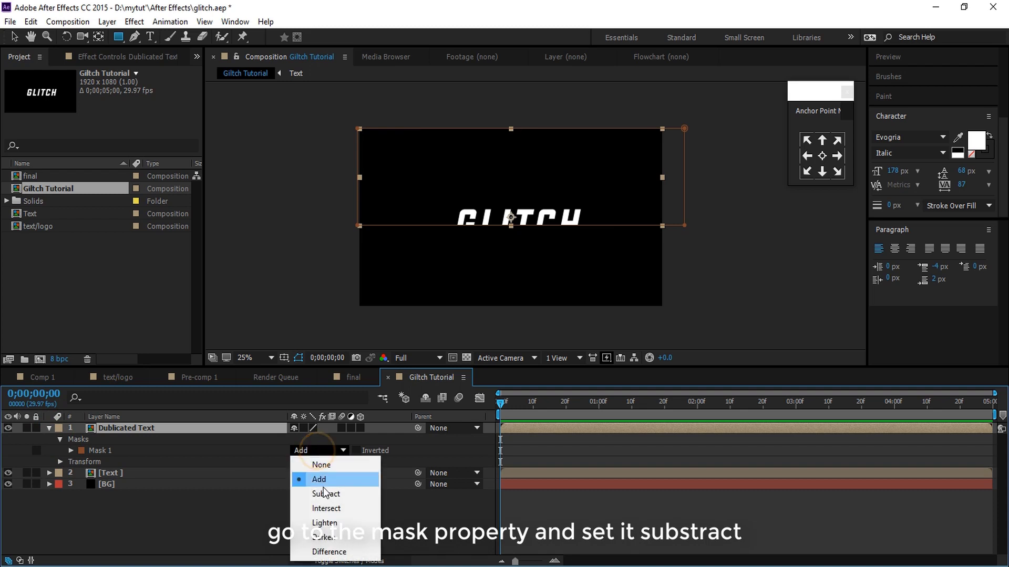
pyautogui.click(325, 493)
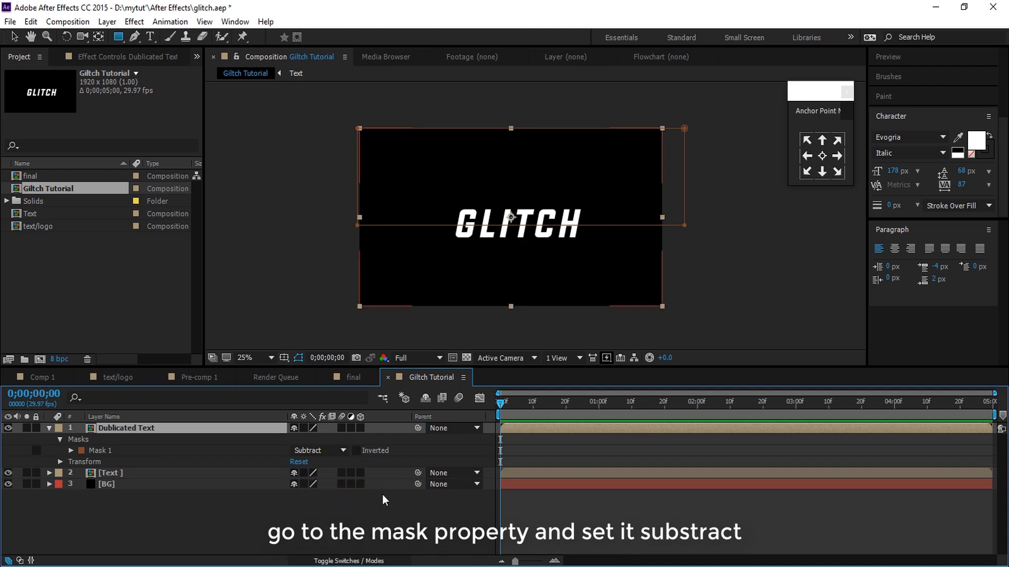
pyautogui.click(298, 358)
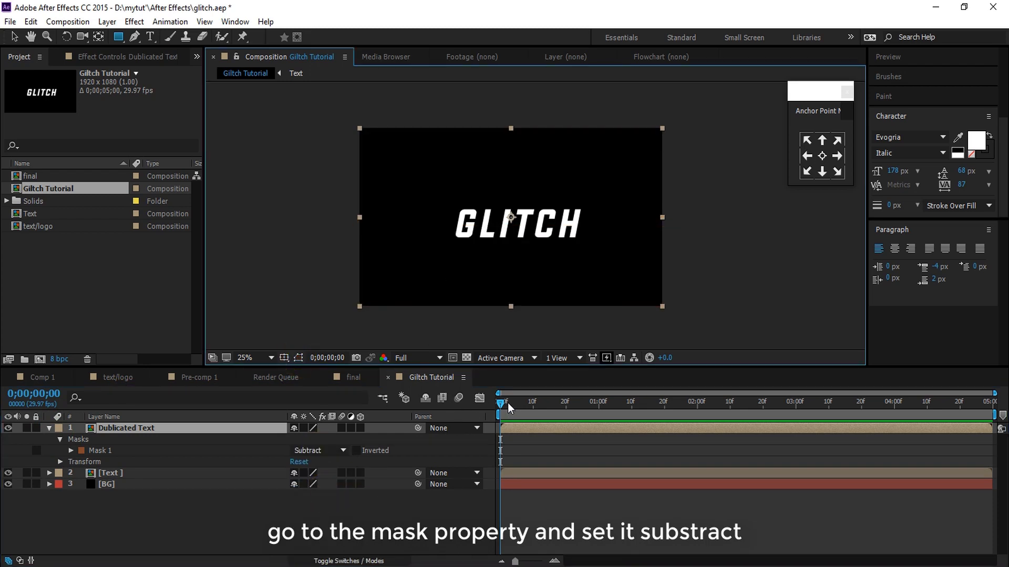
pyautogui.moveTo(509, 409)
pyautogui.mouseDown()
pyautogui.moveTo(812, 434)
pyautogui.moveTo(479, 520)
pyautogui.mouseUp()
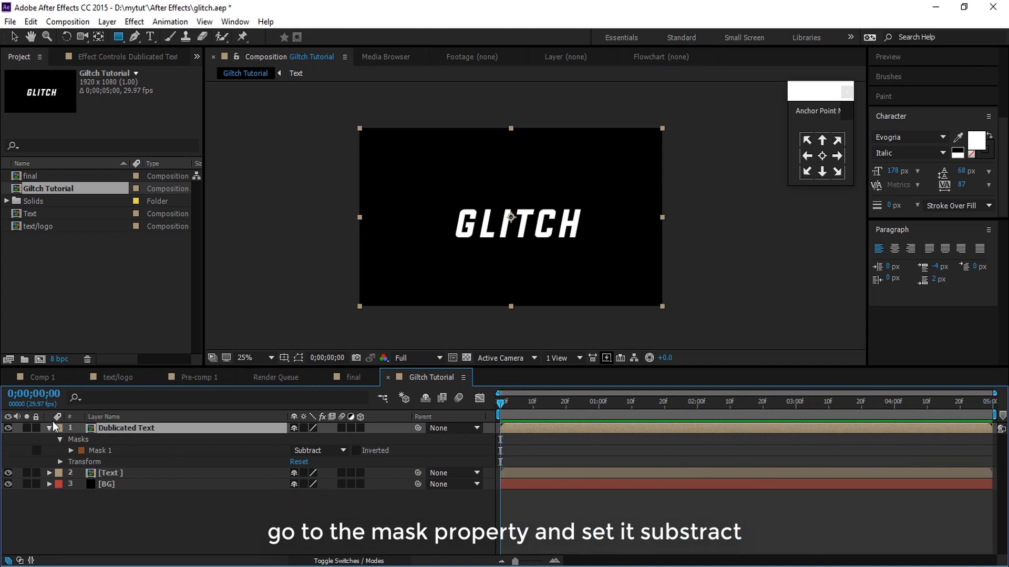
pyautogui.click(50, 427)
pyautogui.click(134, 441)
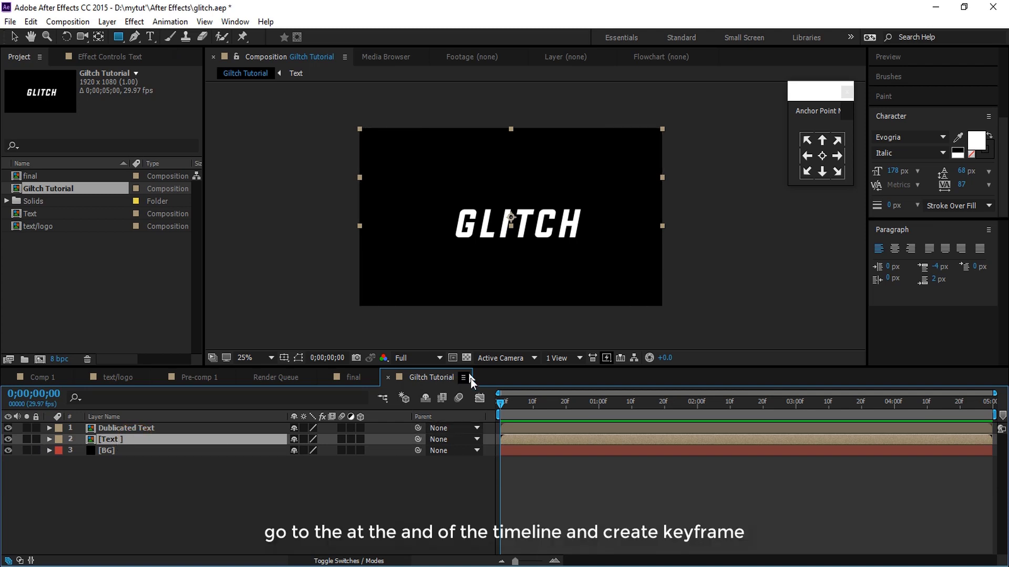
# - Go to the final frame, 0;00;04;29, and select both text layers
pyautogui.scroll(2, 540, 213)
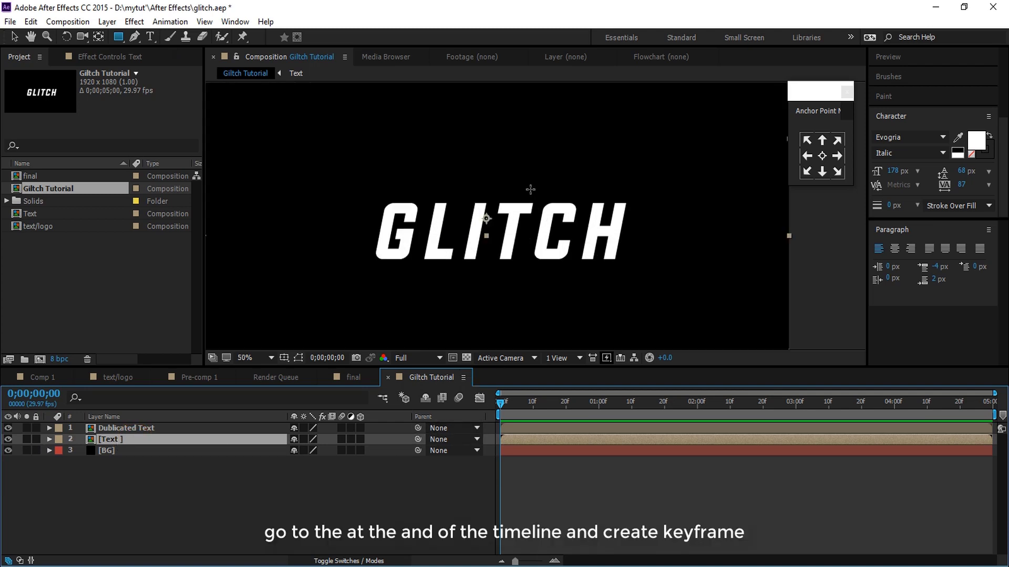
pyautogui.scroll(-2, 531, 189)
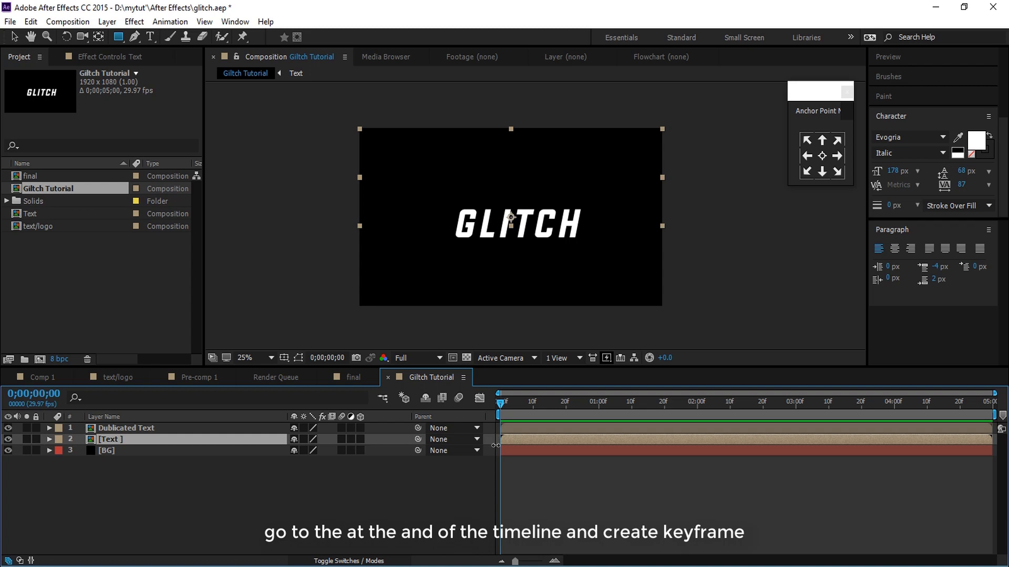
pyautogui.moveTo(499, 407); pyautogui.dragTo(990, 404)
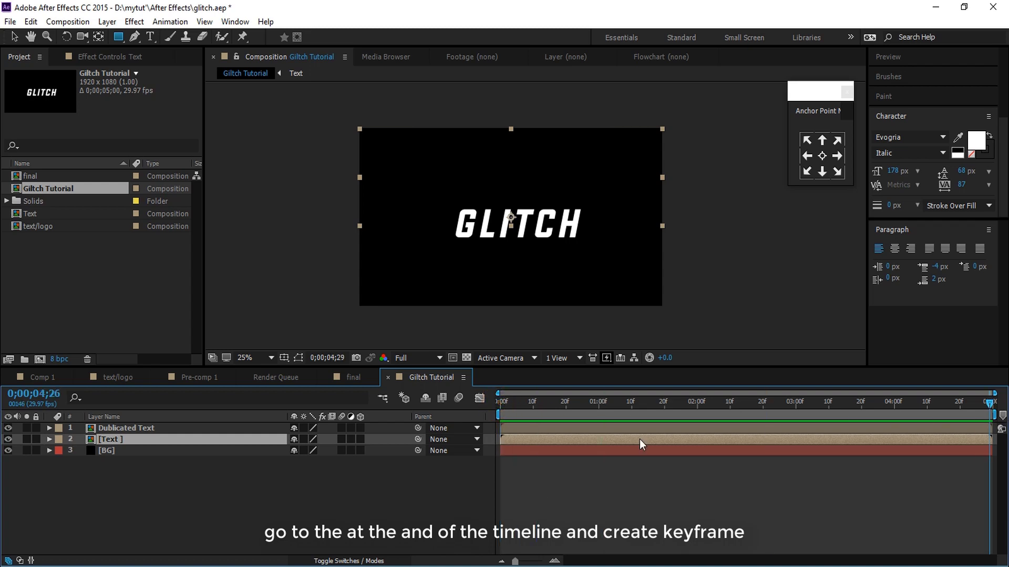
pyautogui.press('Home')
pyautogui.click(462, 469)
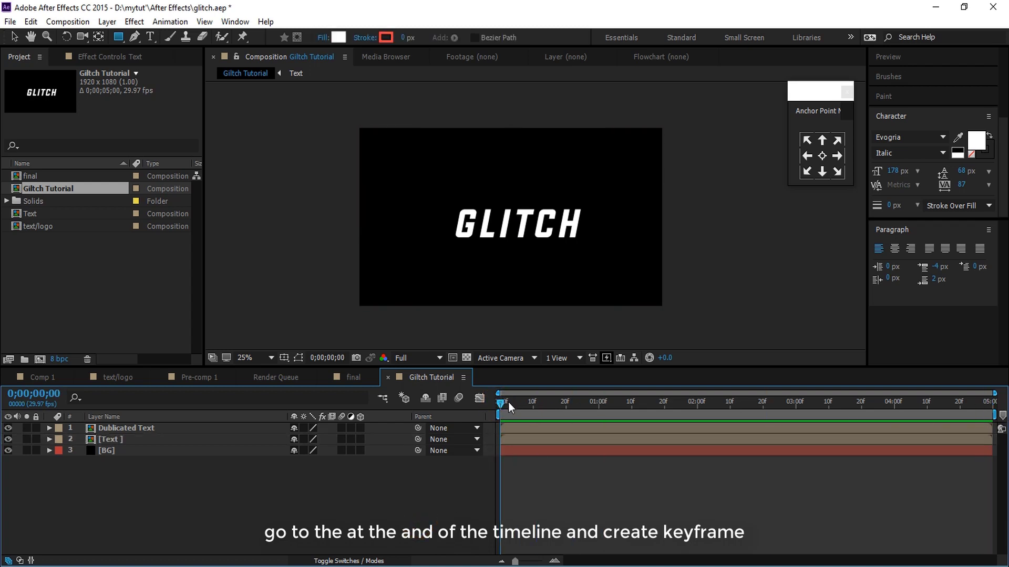
pyautogui.moveTo(502, 404); pyautogui.dragTo(990, 403)
pyautogui.click(132, 439)
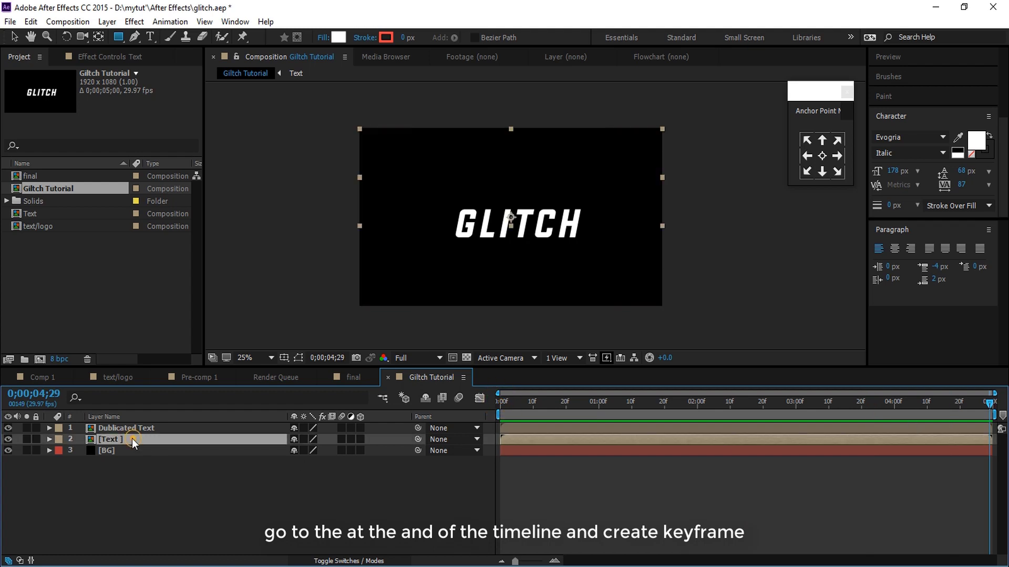
pyautogui.keyDown('shift'); pyautogui.click(133, 429); pyautogui.keyUp('shift')
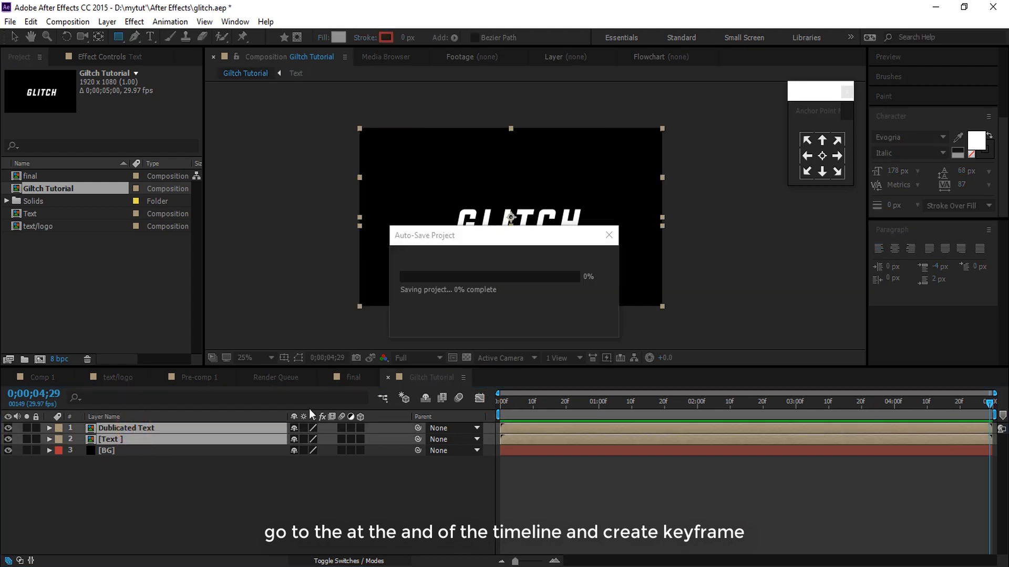
# - Add Position, Rotation and Scale keyframes to both layers and review them with U
pyautogui.press('p')
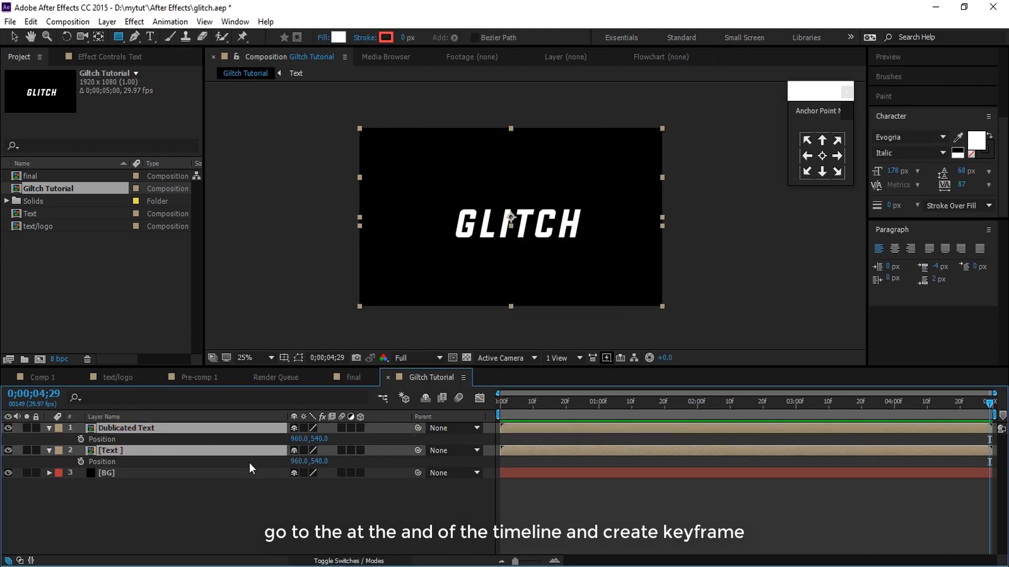
pyautogui.click(80, 439)
pyautogui.click(80, 462)
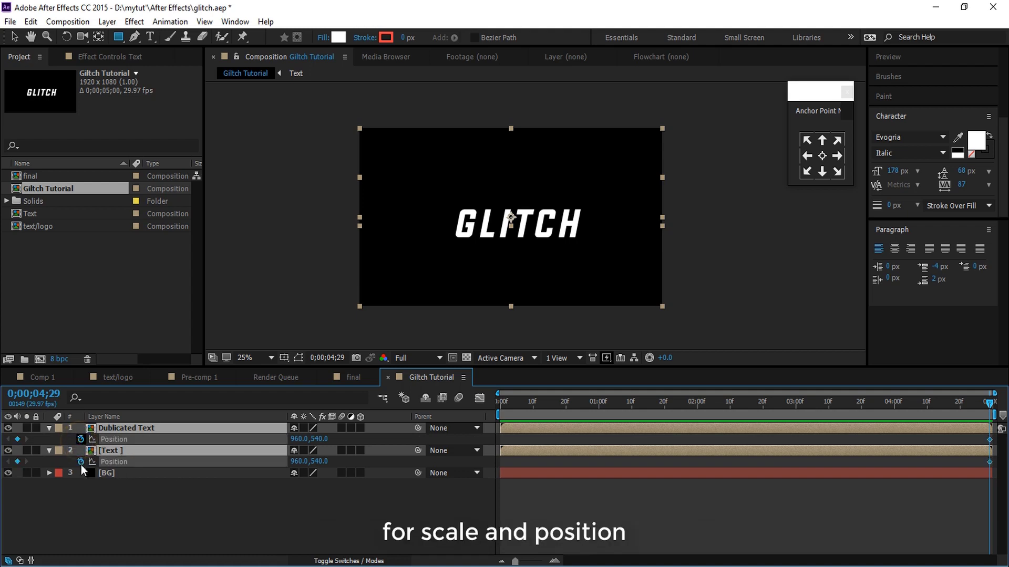
pyautogui.press('r')
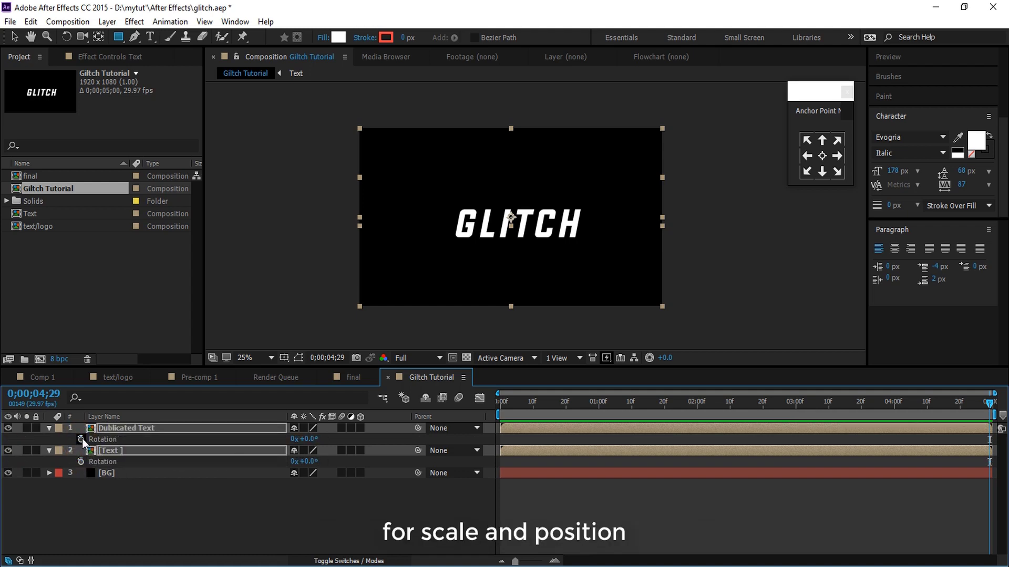
pyautogui.click(81, 439)
pyautogui.click(80, 461)
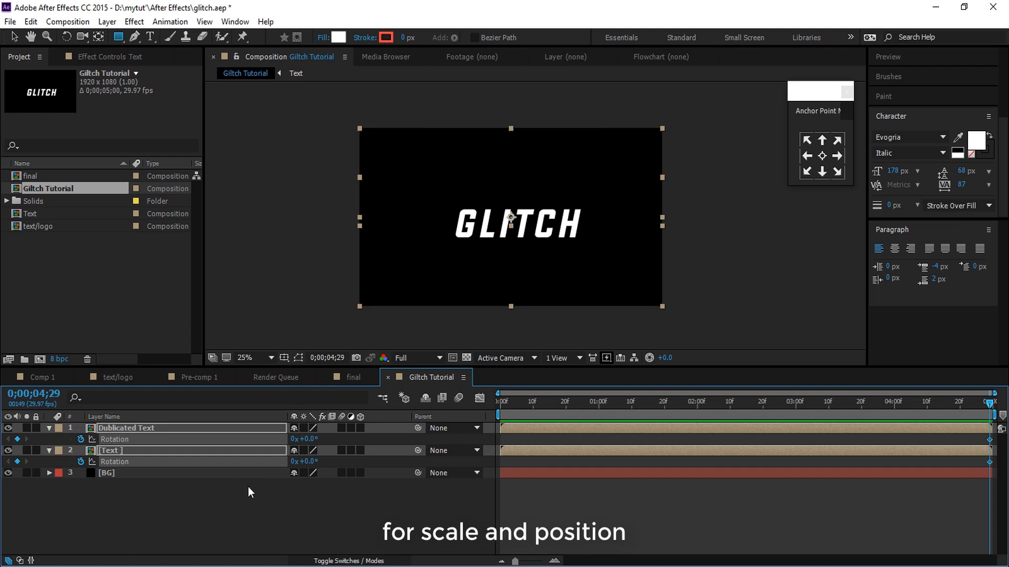
pyautogui.press('s')
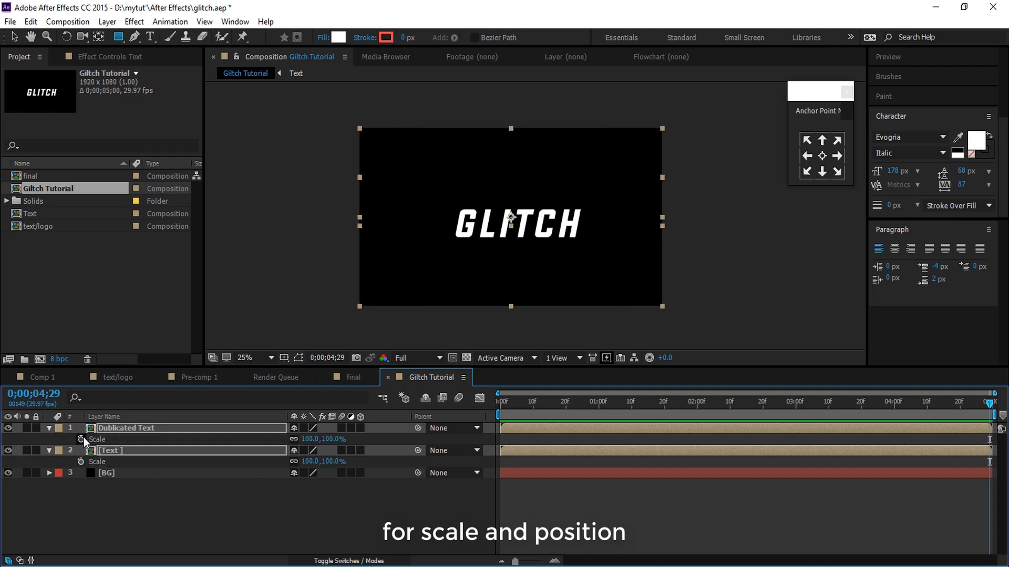
pyautogui.click(81, 439)
pyautogui.click(81, 461)
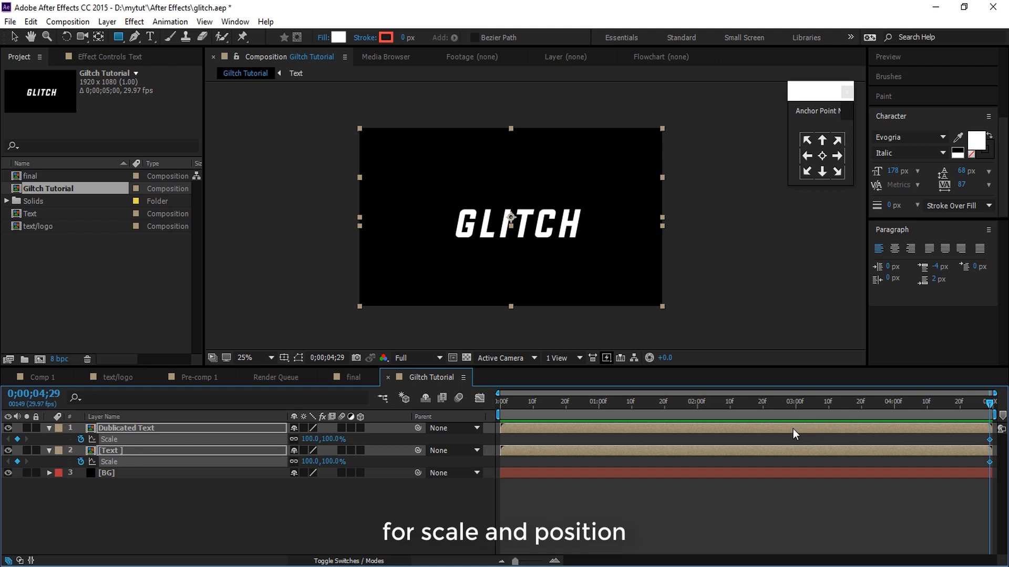
pyautogui.press('u')
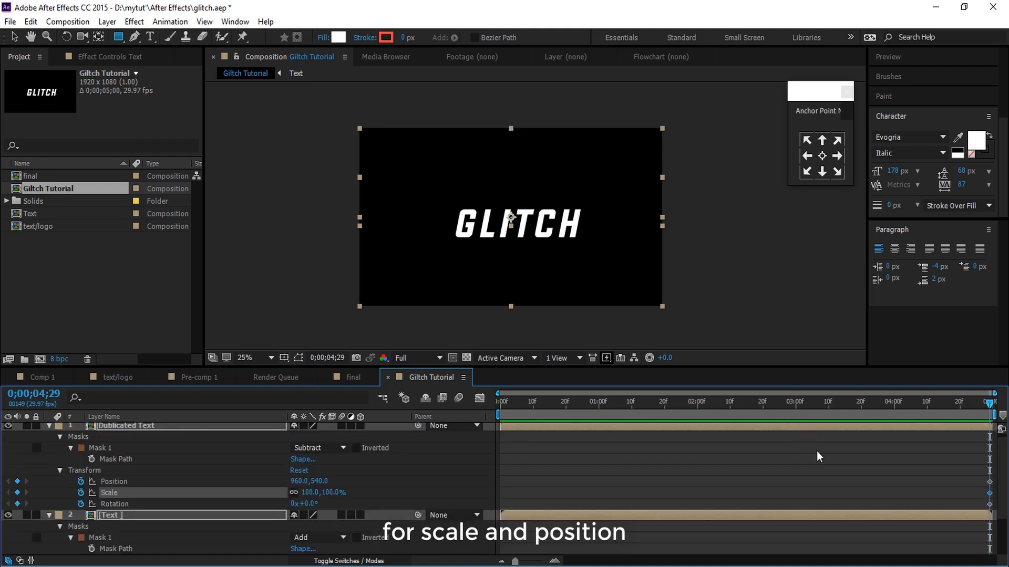
pyautogui.click(49, 517)
pyautogui.click(158, 439)
# - Lock Dublicated Text and keyframe the Text layer at position 932,536 on the first frame
pyautogui.press('u')
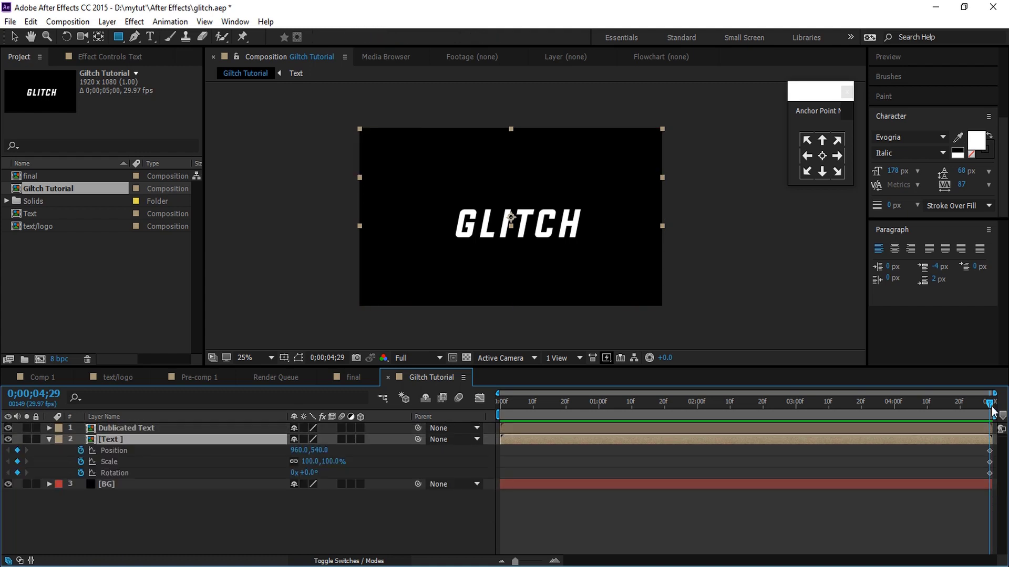
pyautogui.moveTo(989, 403); pyautogui.dragTo(553, 431)
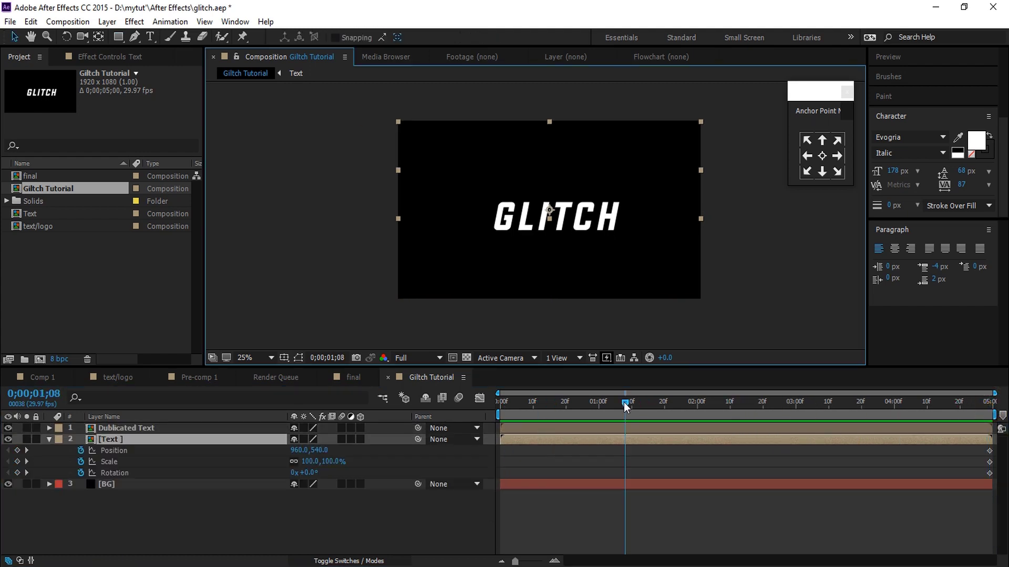
pyautogui.moveTo(623, 402); pyautogui.dragTo(475, 415)
pyautogui.click(37, 427)
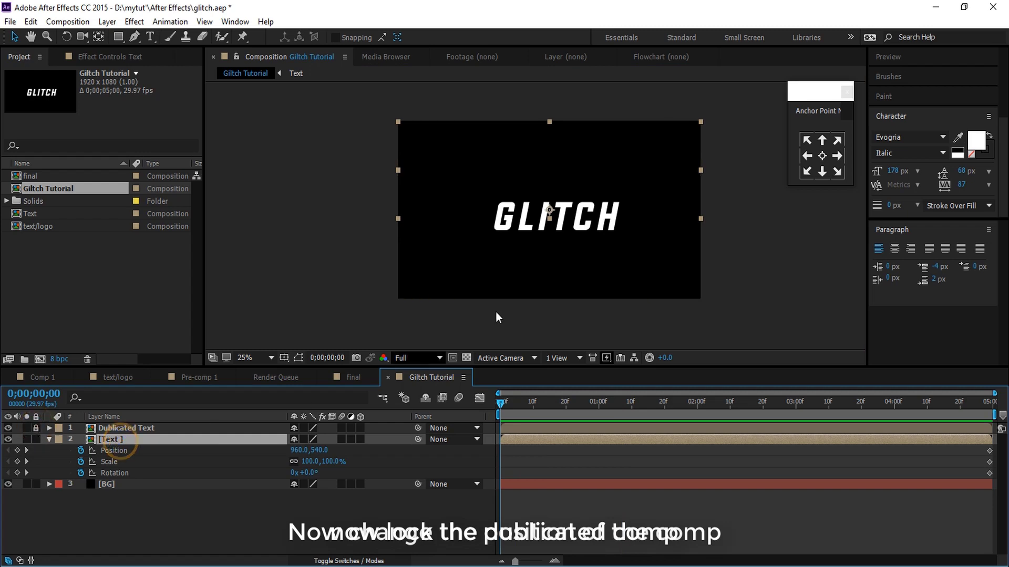
pyautogui.moveTo(550, 208); pyautogui.dragTo(543, 209)
pyautogui.moveTo(541, 207); pyautogui.dragTo(541, 207)
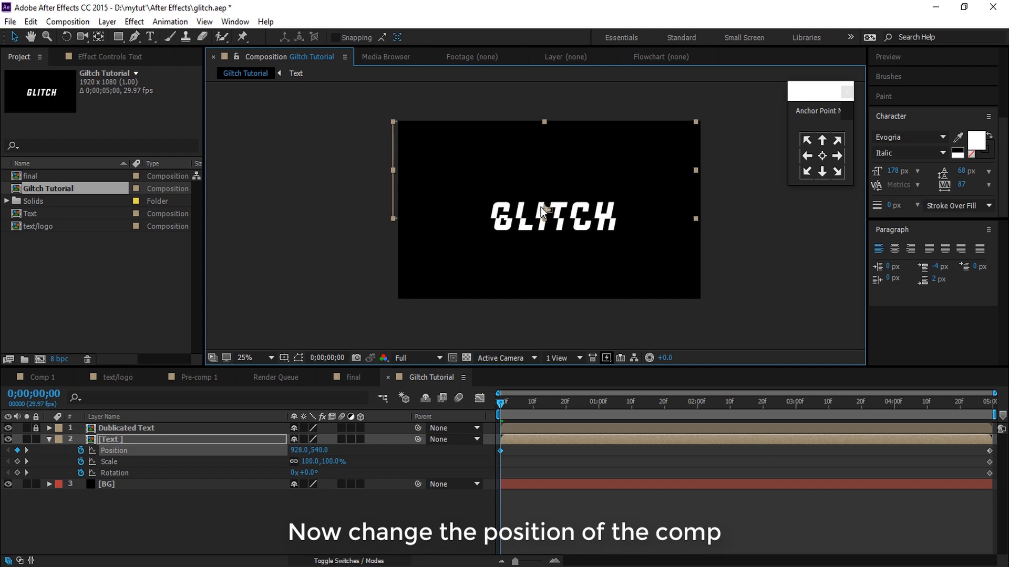
# - Step forward a few frames at a time, dragging the Text layer to a new spot each time
pyautogui.scroll(2, 540, 207)
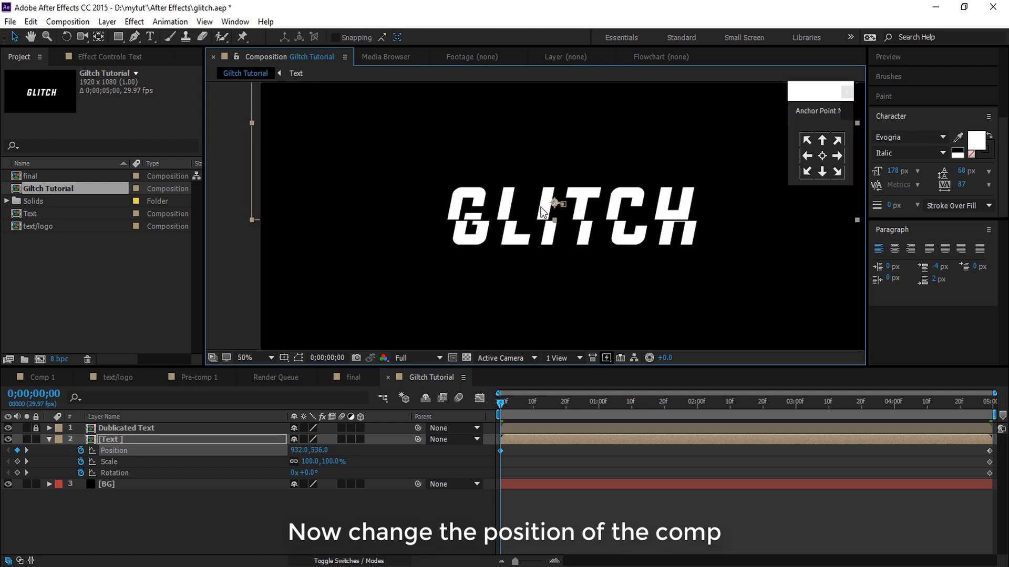
pyautogui.press('pagedown')
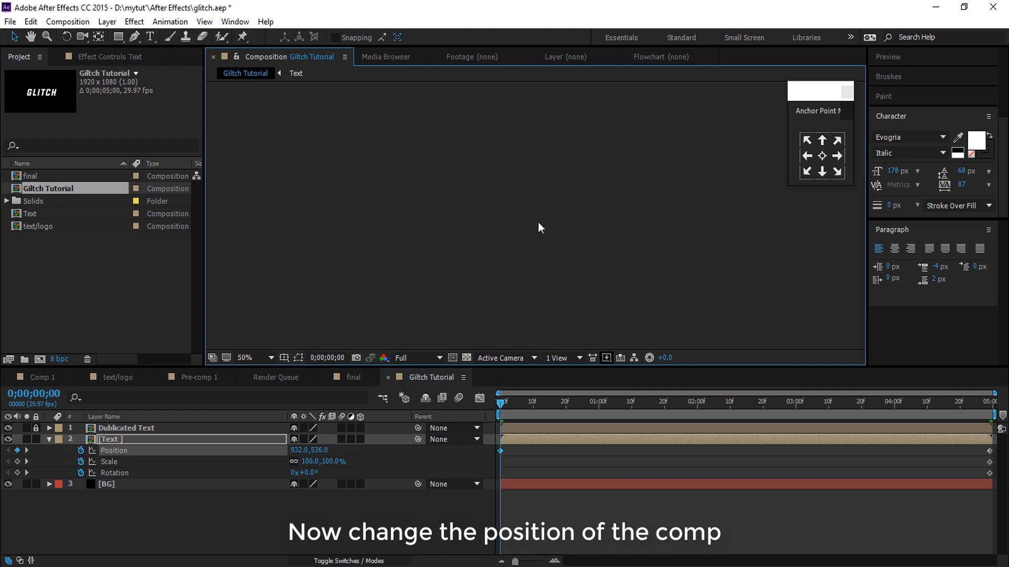
pyautogui.press('pagedown')
pyautogui.moveTo(534, 214); pyautogui.dragTo(490, 201)
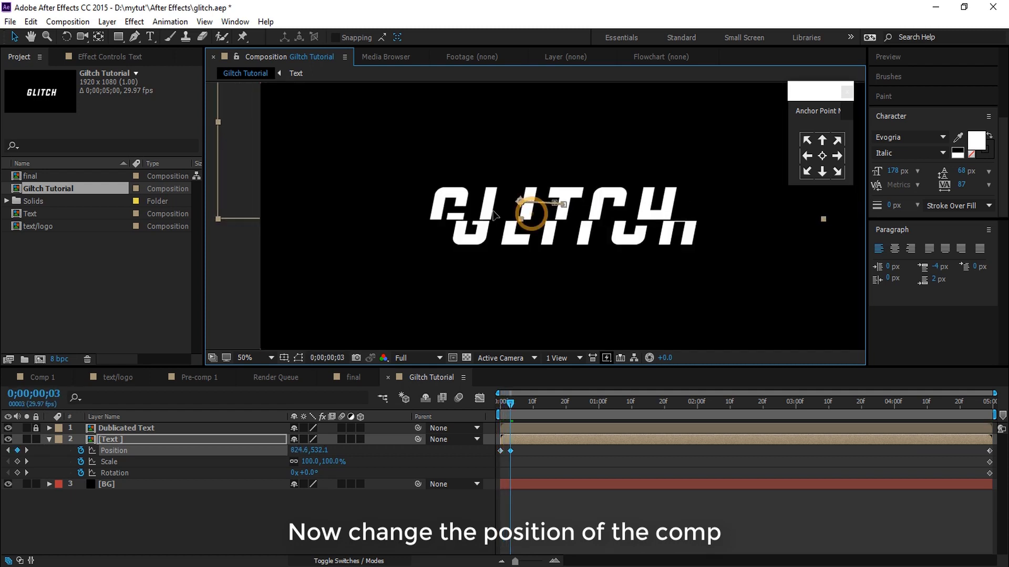
pyautogui.press('pagedown')
pyautogui.press('pagedown')
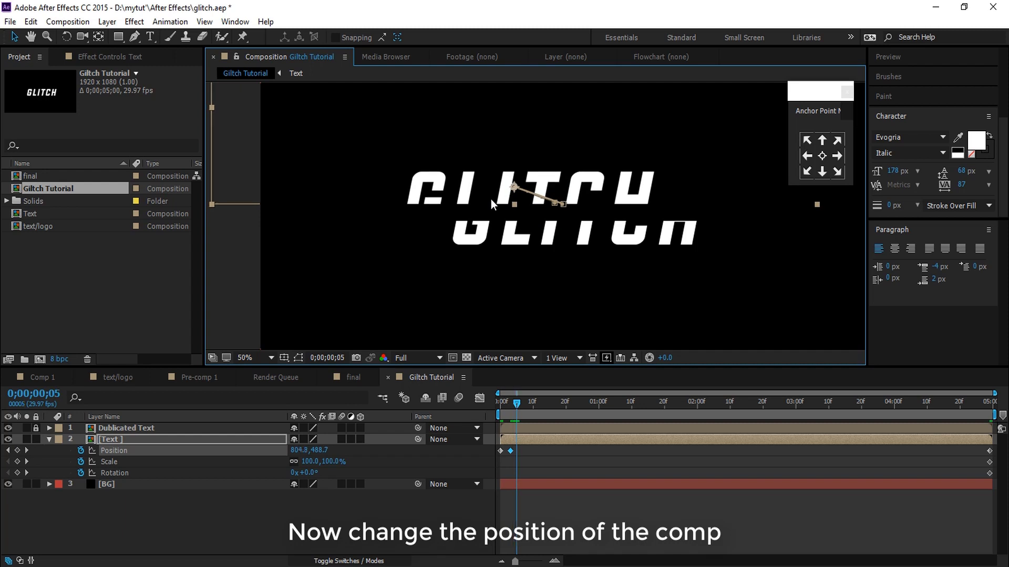
pyautogui.press('pagedown')
pyautogui.moveTo(491, 202); pyautogui.dragTo(488, 207)
pyautogui.moveTo(447, 293); pyautogui.dragTo(385, 395)
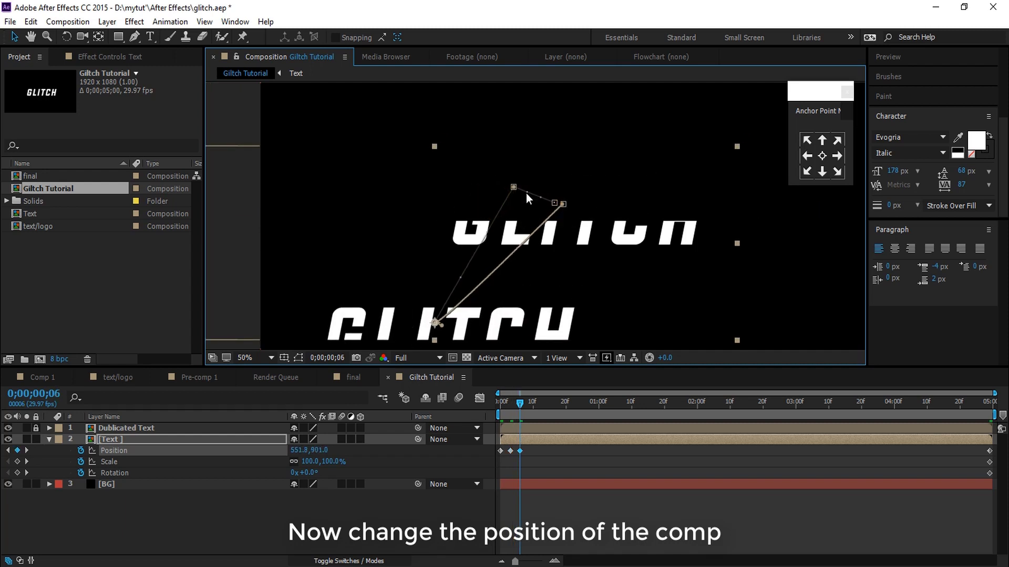
pyautogui.scroll(-2, 525, 193)
pyautogui.press('pagedown')
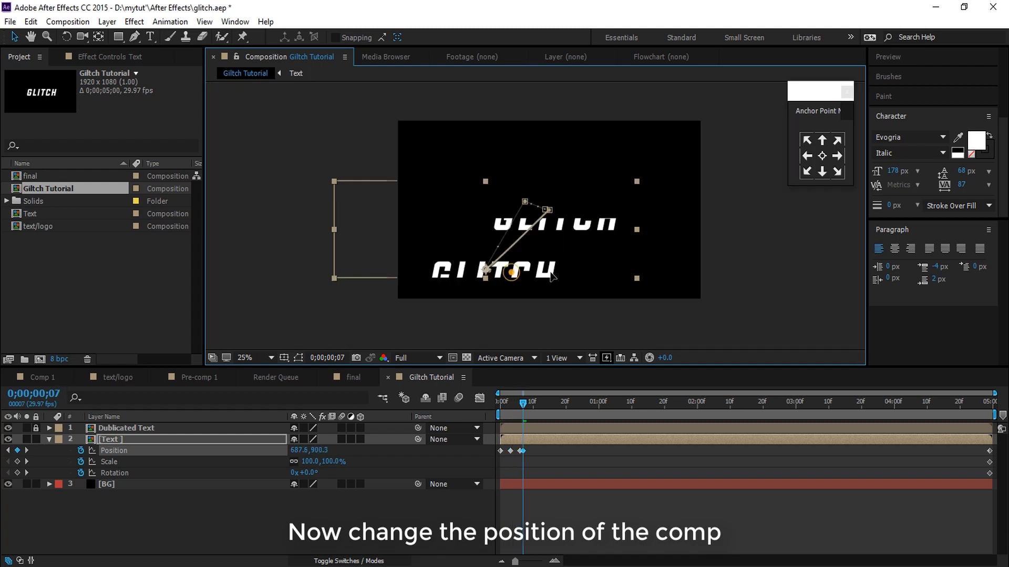
pyautogui.moveTo(522, 272)
pyautogui.mouseDown()
pyautogui.moveTo(580, 269)
pyautogui.moveTo(650, 195)
pyautogui.moveTo(654, 135)
pyautogui.moveTo(611, 269)
pyautogui.mouseUp()
pyautogui.press('pagedown')
pyautogui.press('pagedown')
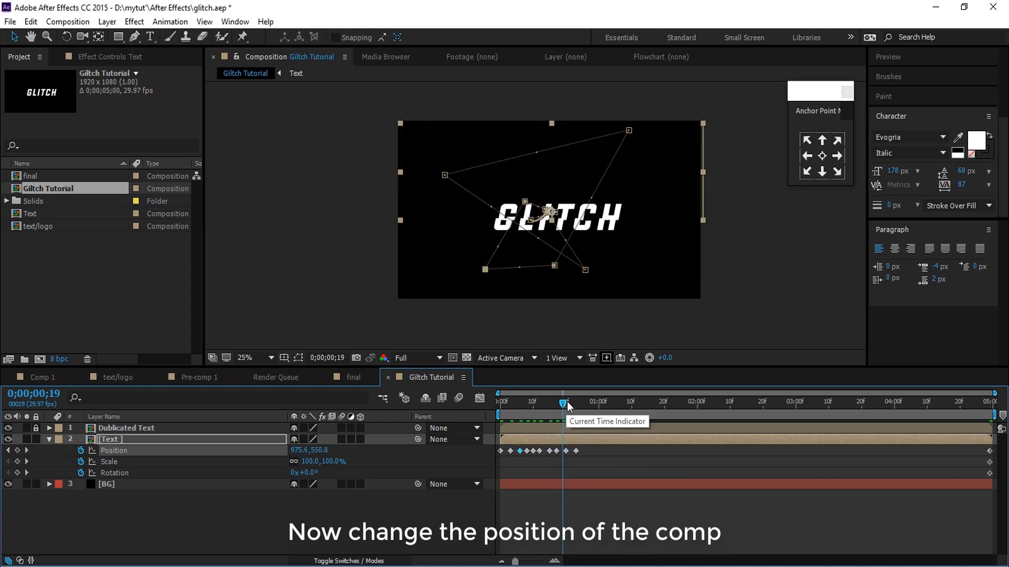
pyautogui.click(519, 288)
pyautogui.moveTo(563, 402); pyautogui.dragTo(620, 400)
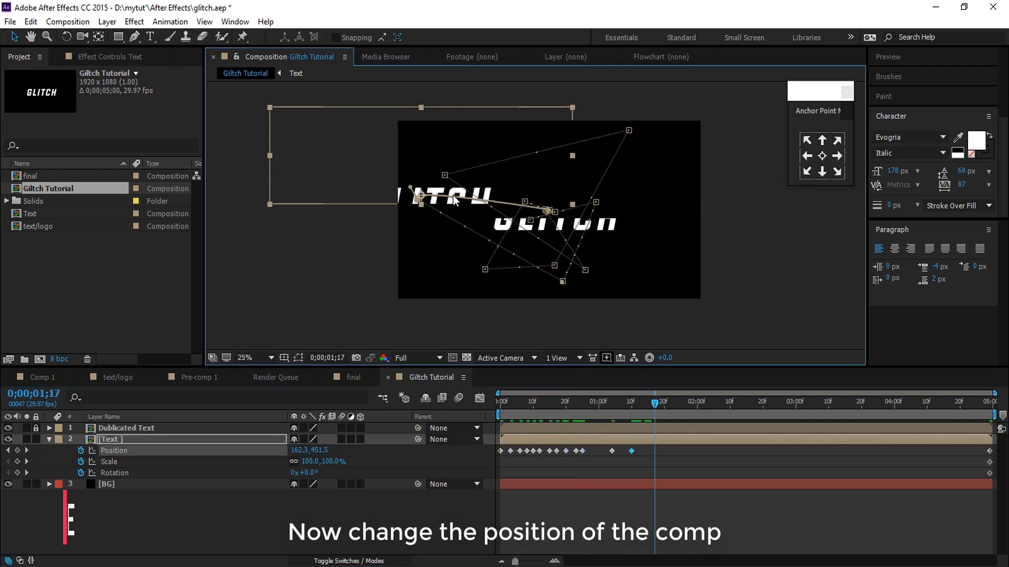
pyautogui.moveTo(549, 220); pyautogui.dragTo(693, 155)
pyautogui.moveTo(505, 443)
pyautogui.mouseDown()
pyautogui.moveTo(670, 457)
pyautogui.moveTo(787, 450)
pyautogui.moveTo(553, 451)
pyautogui.mouseUp()
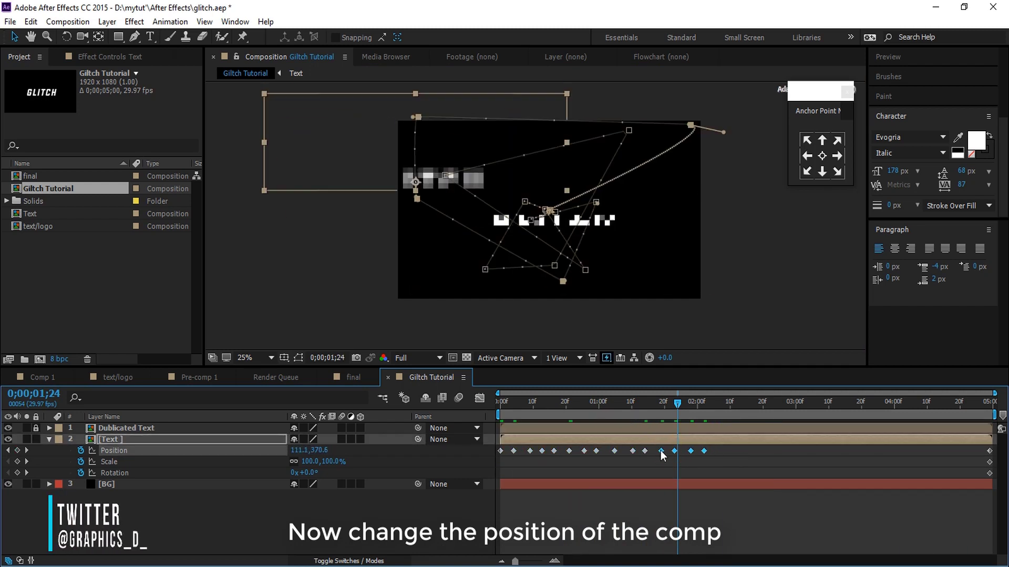
# - Move the Text layer's final Position, Scale and Rotation keyframes back to 2;09
pyautogui.moveTo(977, 446); pyautogui.dragTo(986, 476)
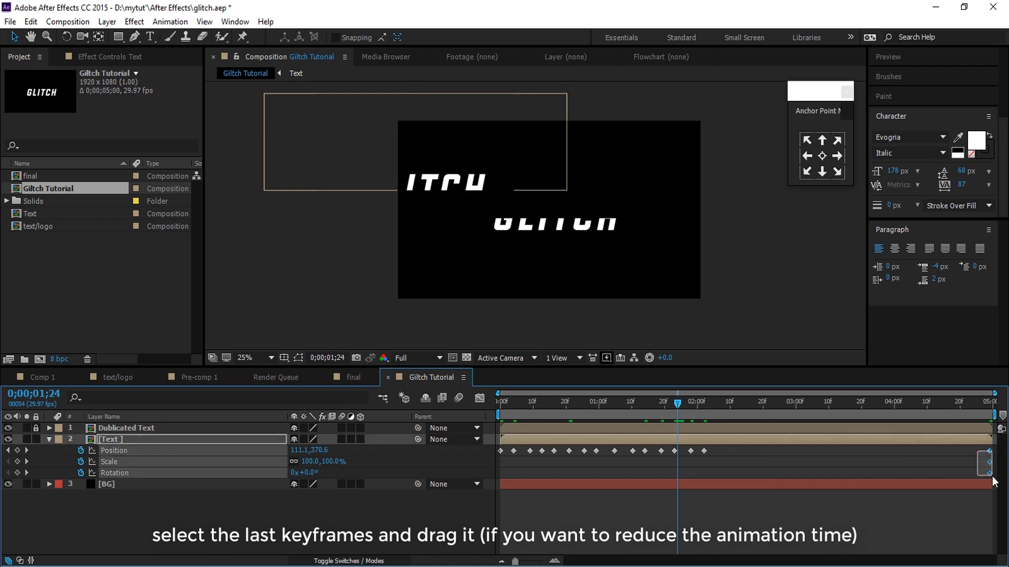
pyautogui.moveTo(812, 474); pyautogui.dragTo(724, 478)
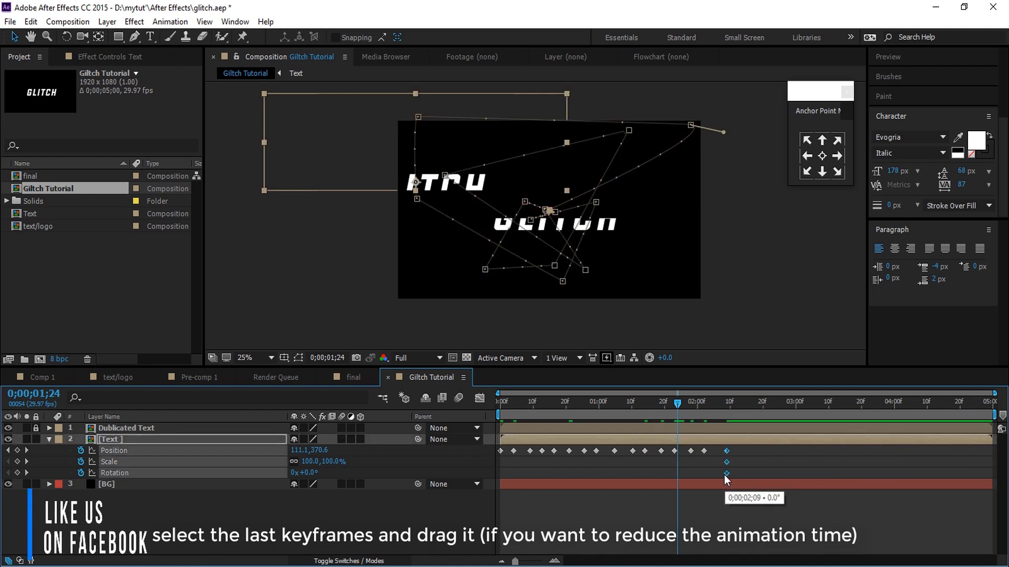
pyautogui.moveTo(725, 479); pyautogui.dragTo(730, 475)
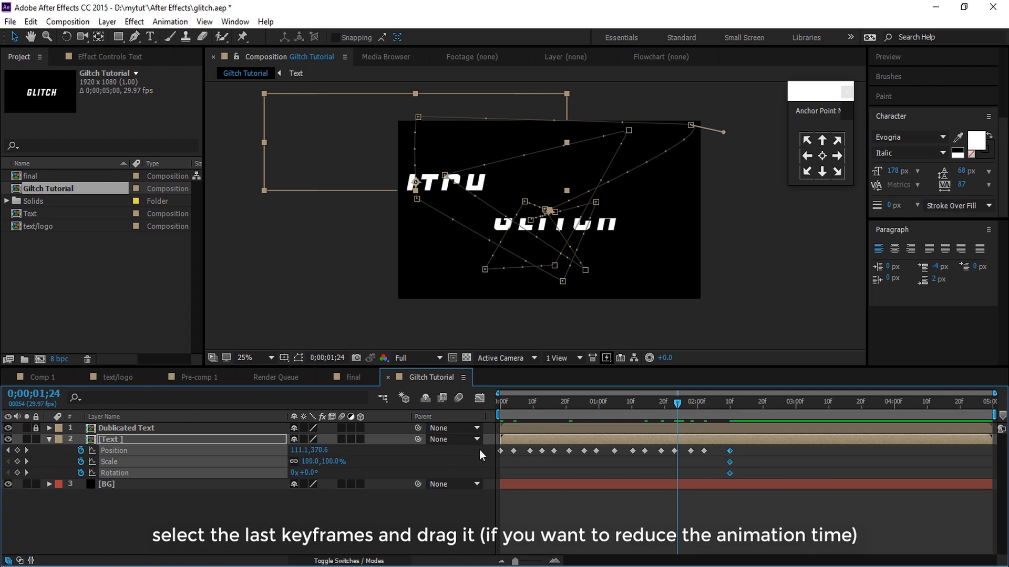
# - Preview the animation from the start and end the work area at about 2;13
pyautogui.press('space')
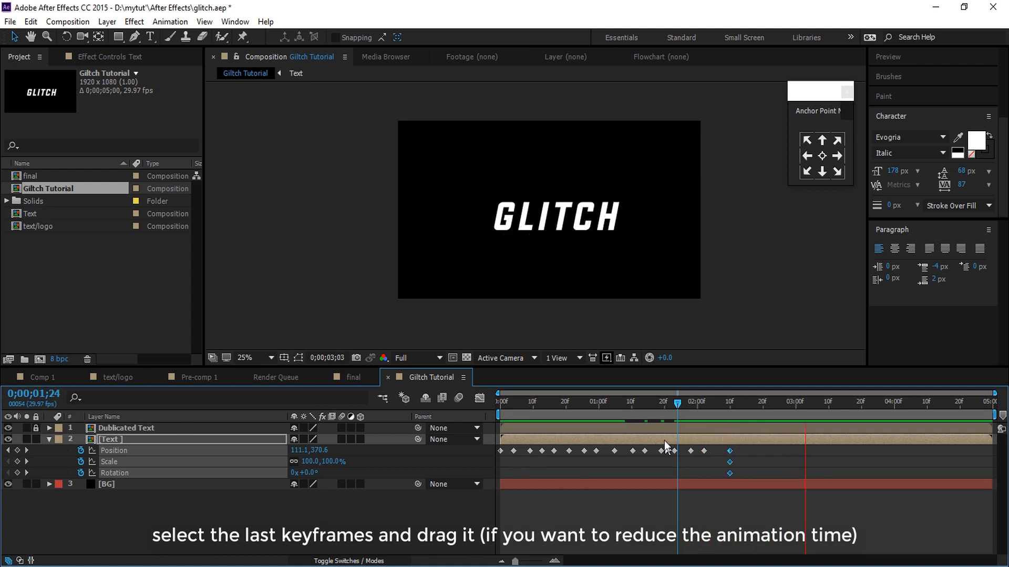
pyautogui.press('space')
pyautogui.press('Home')
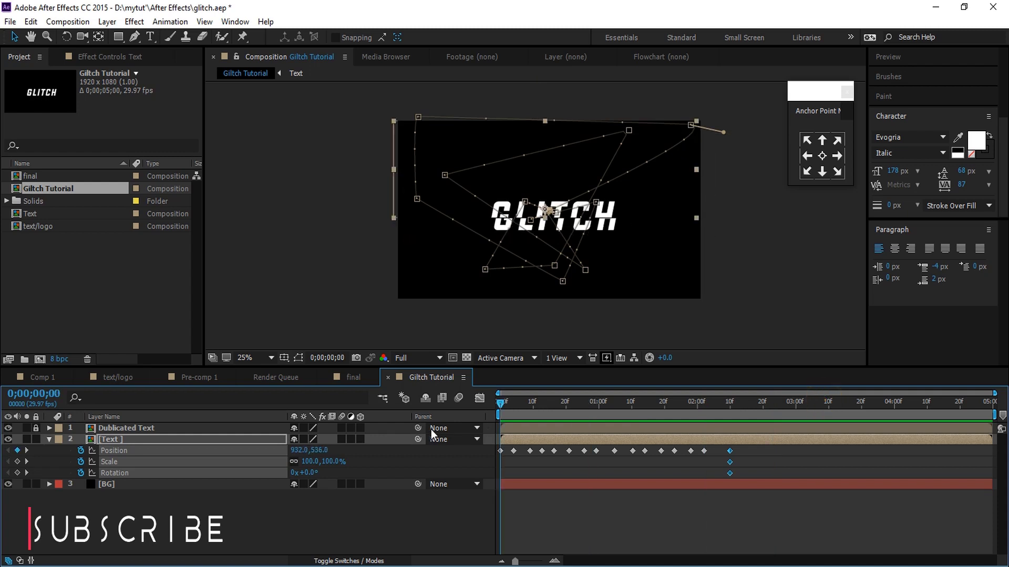
pyautogui.press('space')
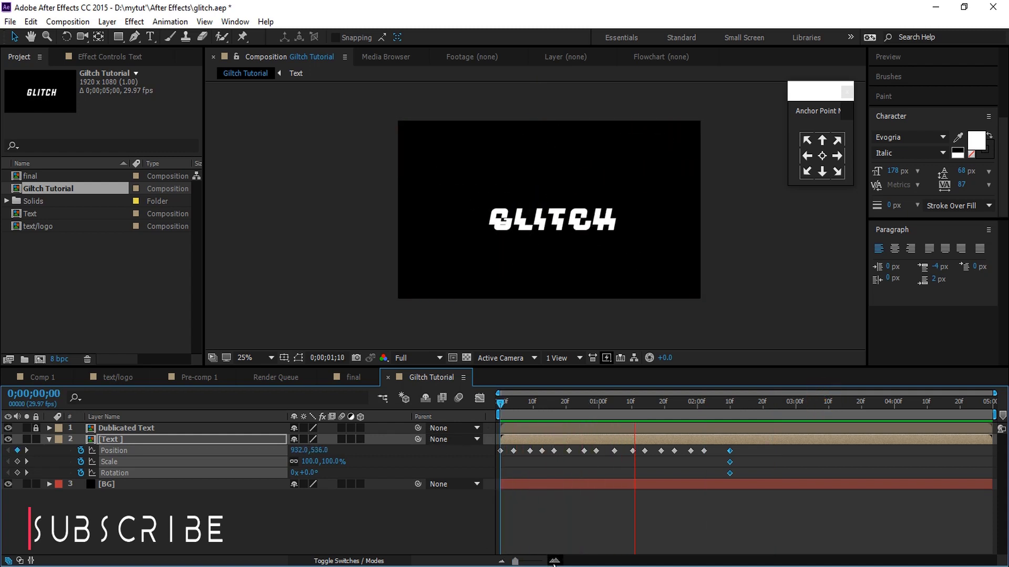
pyautogui.press('space')
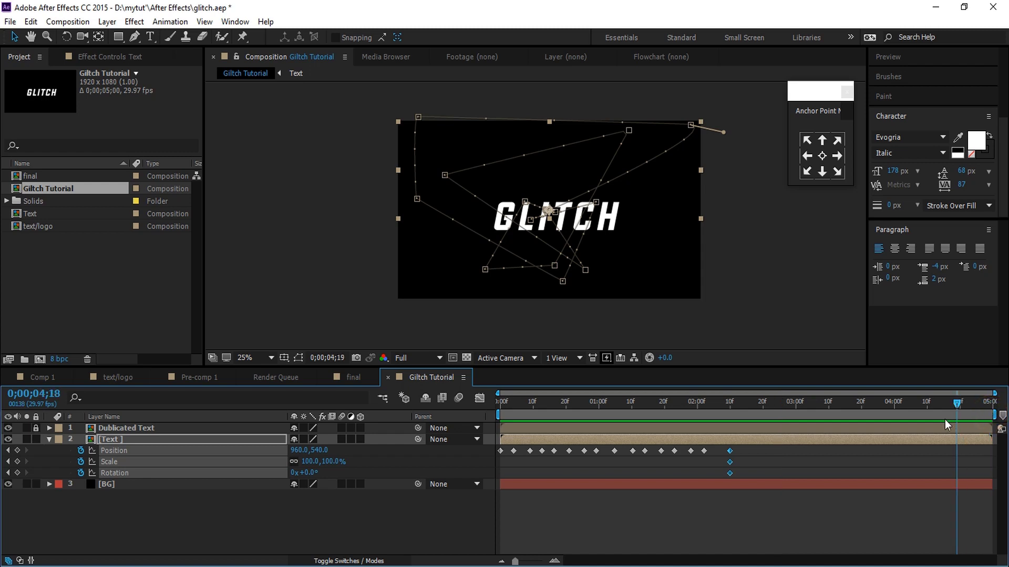
pyautogui.moveTo(906, 410); pyautogui.dragTo(745, 408)
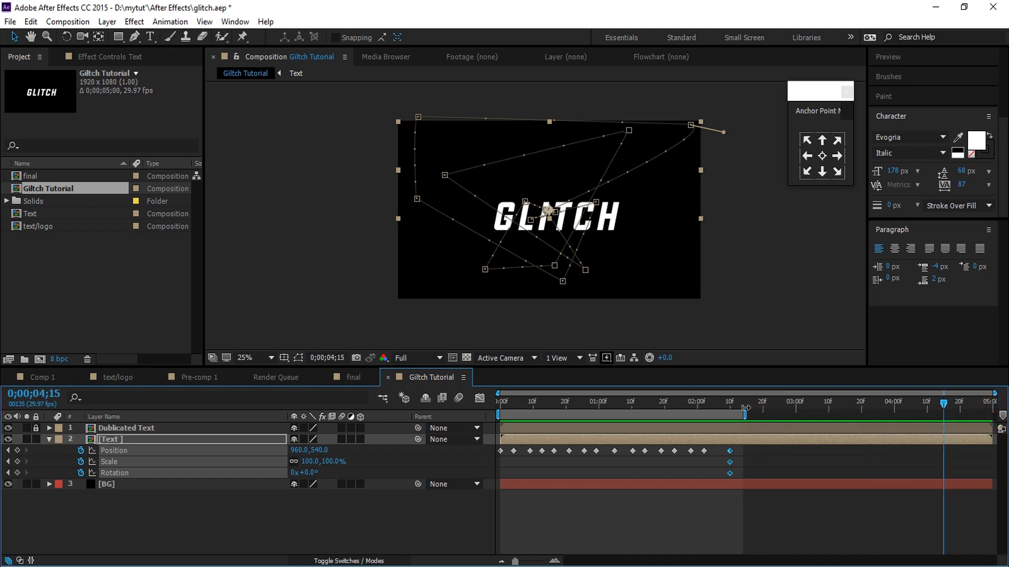
pyautogui.moveTo(670, 407); pyautogui.dragTo(489, 423)
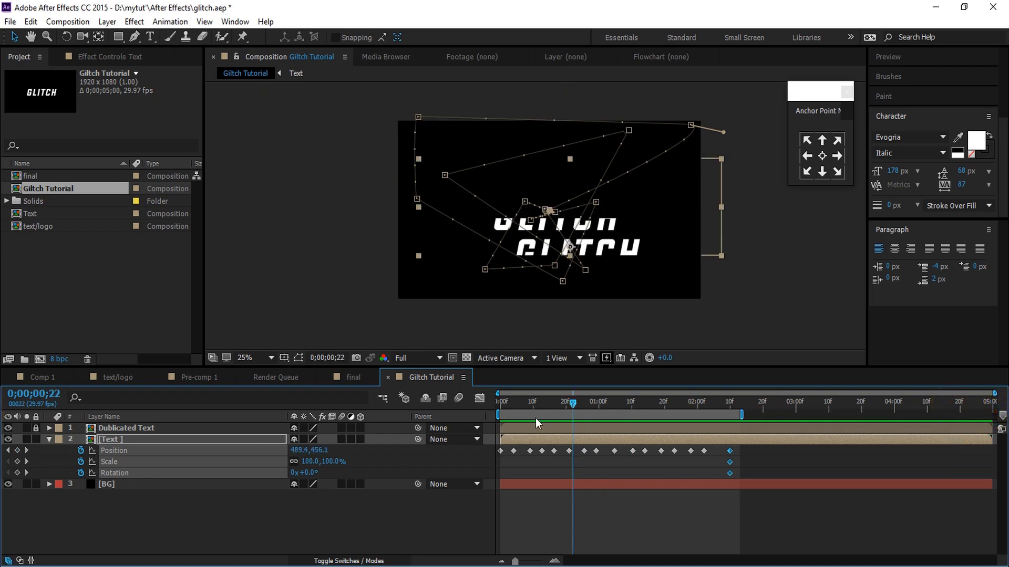
# - Convert all of the Text layer's Position keyframes to hold keyframes
pyautogui.click(738, 455)
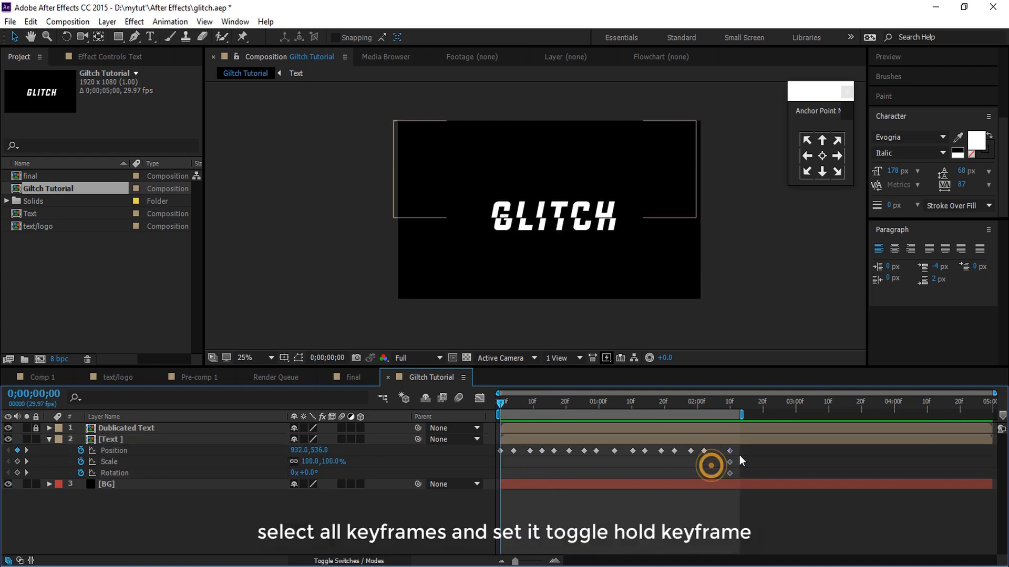
pyautogui.moveTo(737, 447); pyautogui.dragTo(493, 451)
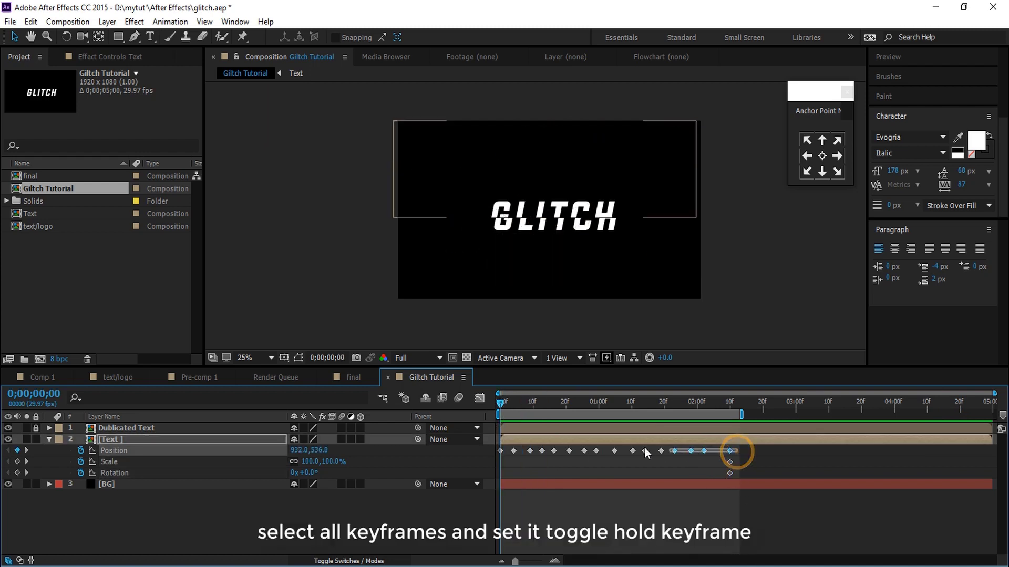
pyautogui.rightClick(513, 451)
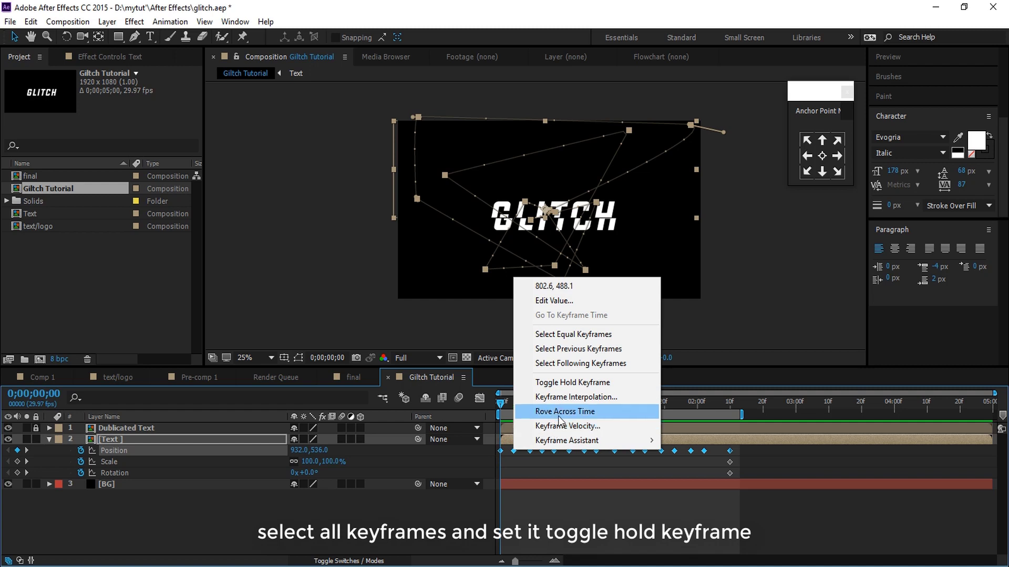
pyautogui.click(583, 382)
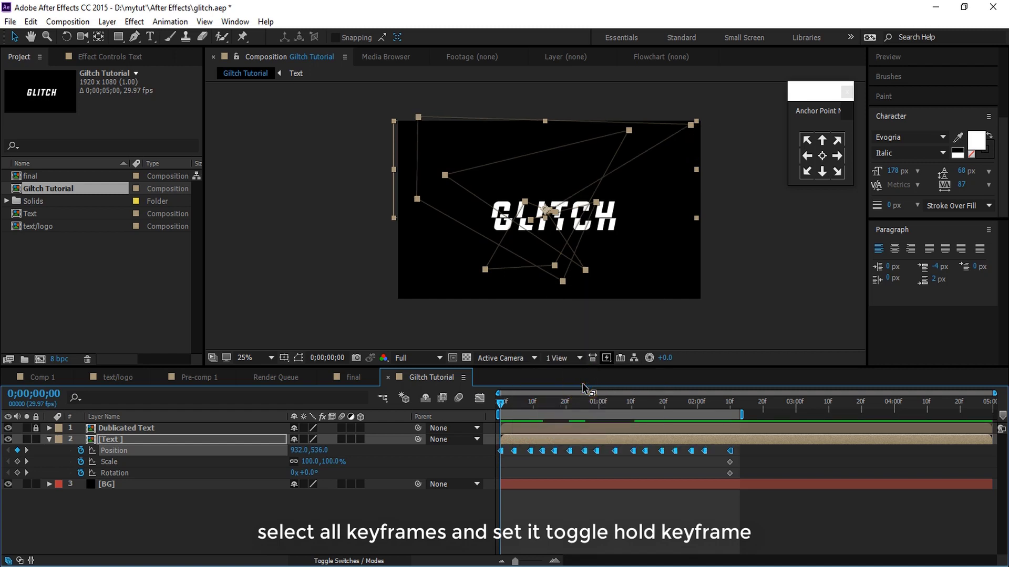
# - Preview the jumping GLITCH animation, then return to frame 0;00;00;00
pyautogui.press('space')
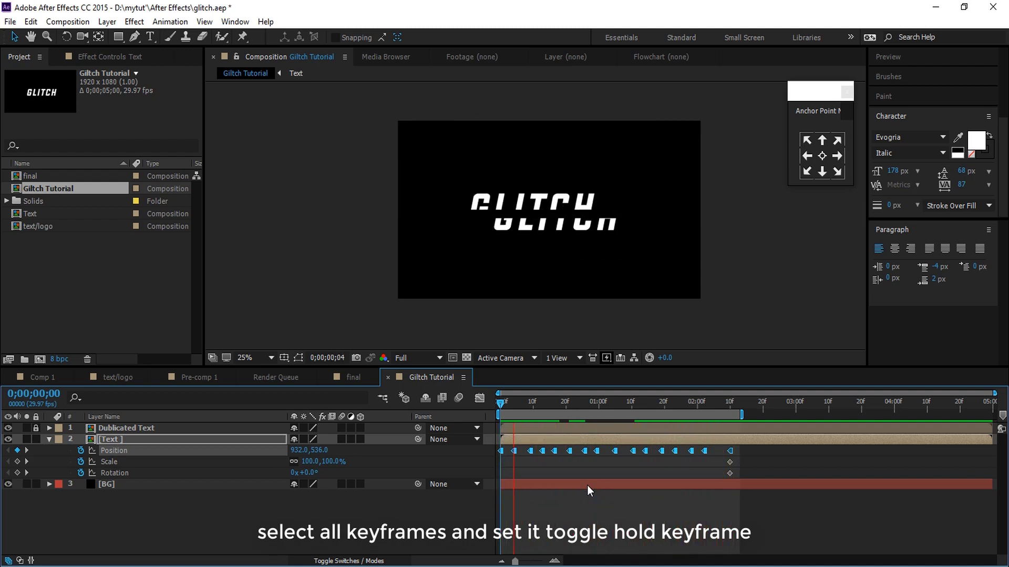
pyautogui.press('space')
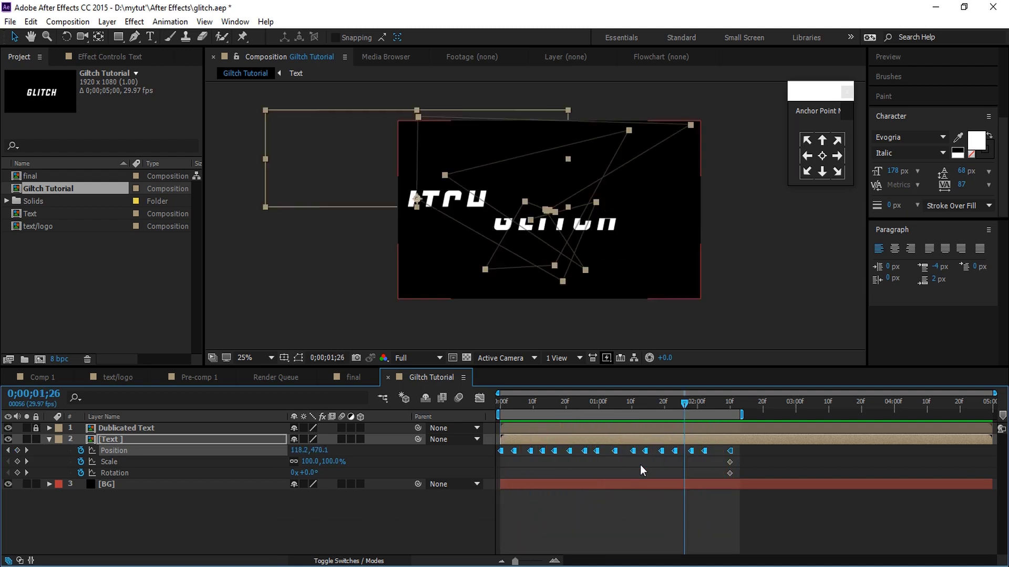
pyautogui.click(172, 461)
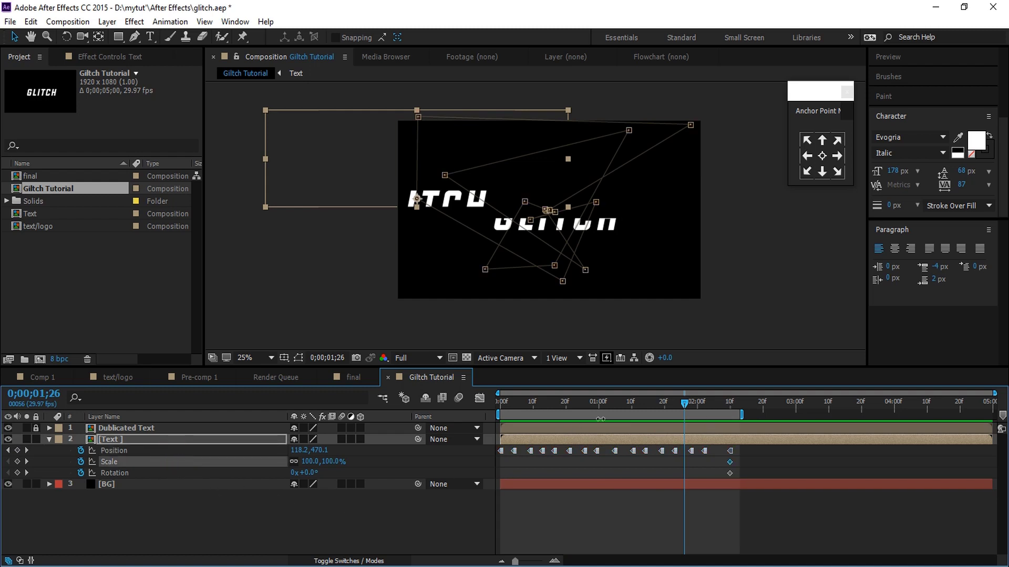
pyautogui.moveTo(686, 410); pyautogui.dragTo(493, 412)
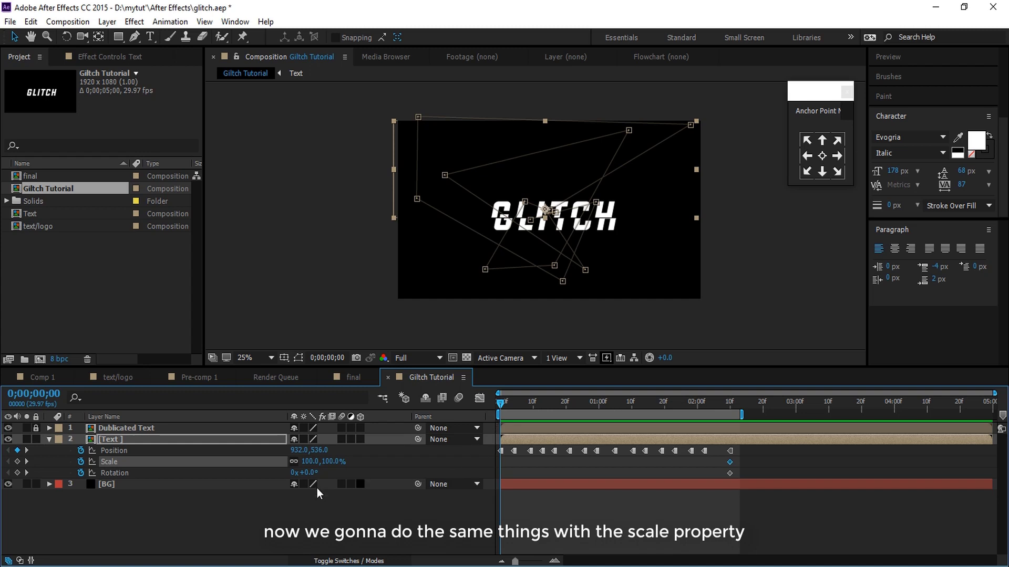
# - Key the Text layer's Scale frame by frame between about 41% and 160%, ending at 100% at 2;10
pyautogui.click(529, 205)
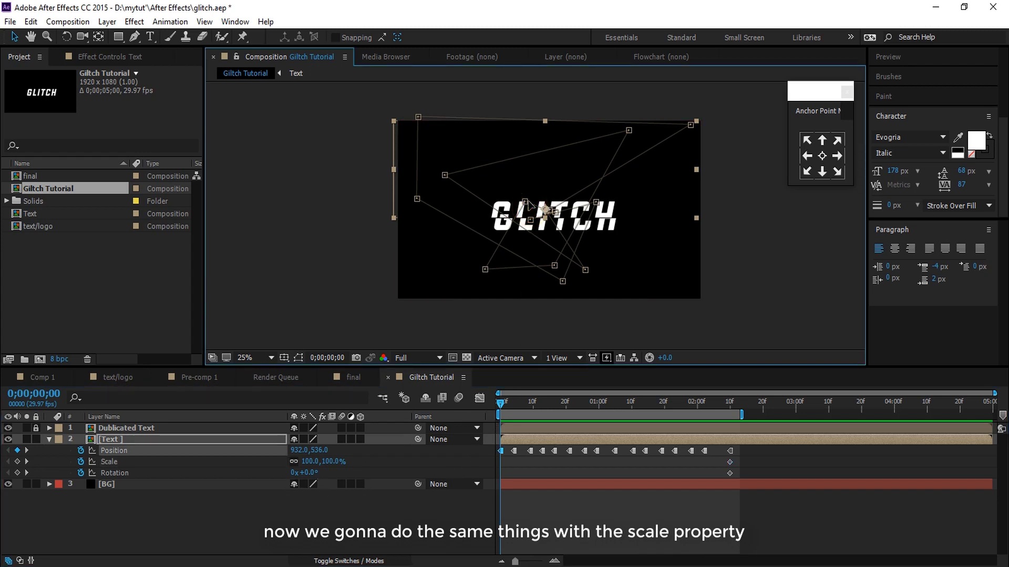
pyautogui.hotkey('ctrl', 'z')
pyautogui.moveTo(501, 402); pyautogui.dragTo(505, 403)
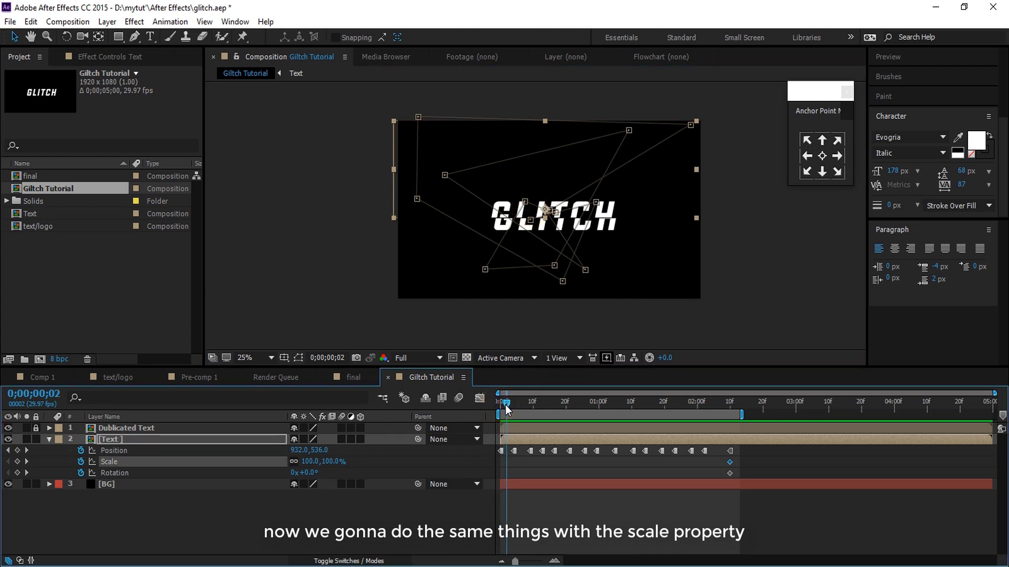
pyautogui.moveTo(533, 210); pyautogui.dragTo(509, 211)
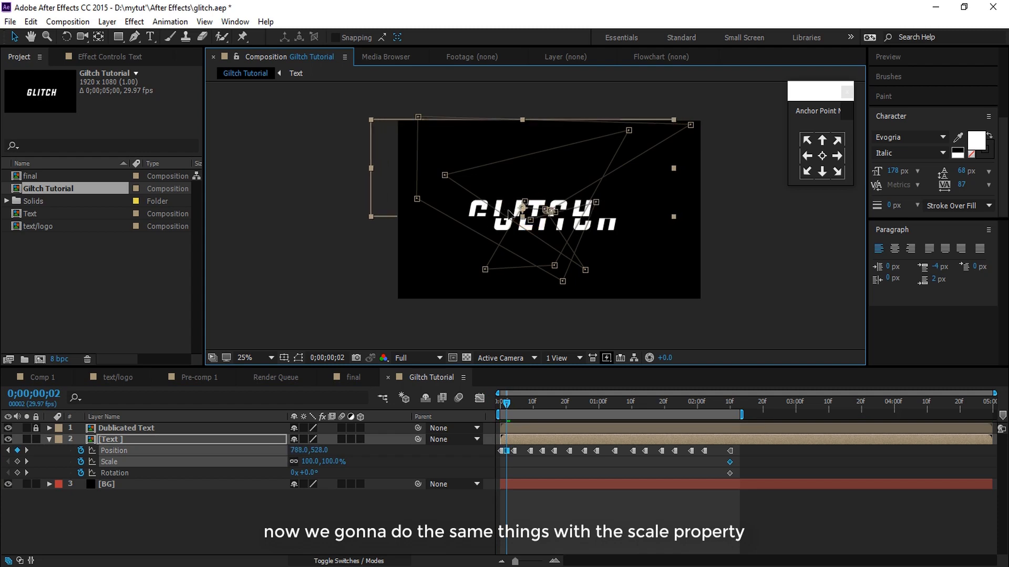
pyautogui.hotkey('ctrl', 'z')
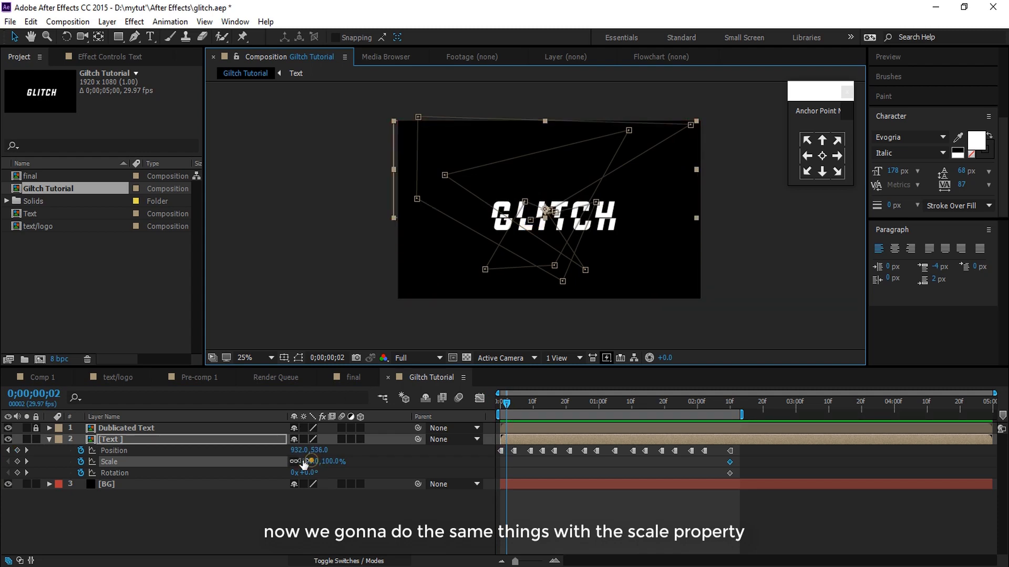
pyautogui.moveTo(304, 462); pyautogui.dragTo(265, 469)
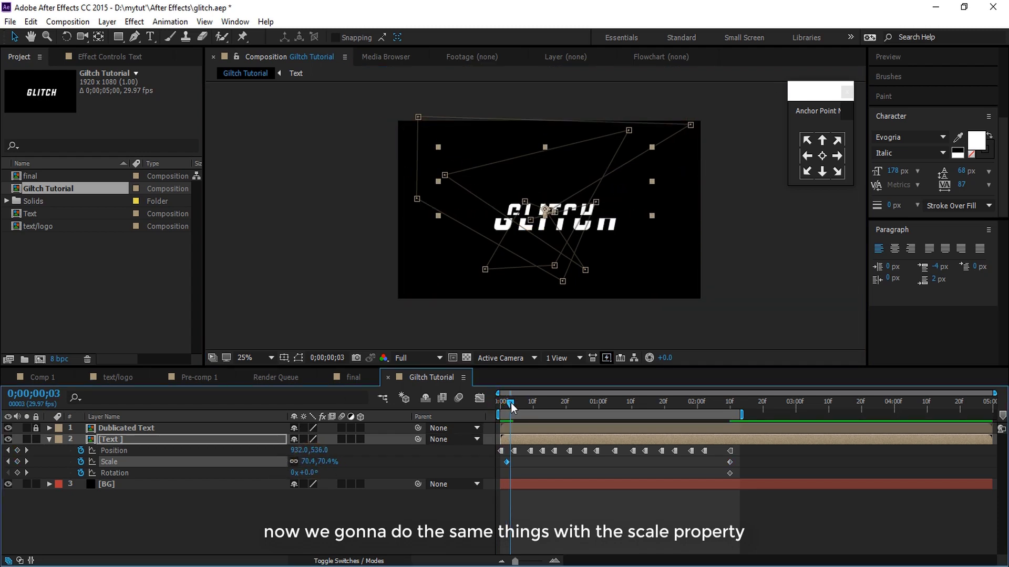
pyautogui.moveTo(511, 408); pyautogui.dragTo(523, 408)
pyautogui.moveTo(304, 462)
pyautogui.mouseDown()
pyautogui.moveTo(365, 462)
pyautogui.moveTo(260, 472)
pyautogui.moveTo(328, 462)
pyautogui.mouseUp()
pyautogui.press('pagedown')
pyautogui.press('pagedown')
pyautogui.press('pagedown')
pyautogui.press('pagedown')
pyautogui.press('pagedown')
pyautogui.press('pagedown')
pyautogui.press('pagedown')
pyautogui.press('pagedown')
pyautogui.press('pagedown')
pyautogui.press('pagedown')
pyautogui.press('pagedown')
pyautogui.press('pagedown')
pyautogui.press('pagedown')
pyautogui.press('pagedown')
pyautogui.press('pagedown')
pyautogui.press('pagedown')
pyautogui.press('pagedown')
pyautogui.press('pagedown')
pyautogui.press('pagedown')
pyautogui.press('pagedown')
pyautogui.press('pagedown')
pyautogui.press('pagedown')
pyautogui.press('pagedown')
pyautogui.press('pagedown')
pyautogui.press('pagedown')
pyautogui.press('pagedown')
pyautogui.press('pagedown')
pyautogui.press('pagedown')
pyautogui.press('pagedown')
pyautogui.press('pagedown')
pyautogui.press('pagedown')
pyautogui.press('pagedown')
pyautogui.press('pagedown')
pyautogui.press('pagedown')
pyautogui.press('pagedown')
pyautogui.press('pagedown')
pyautogui.press('pagedown')
pyautogui.press('pagedown')
pyautogui.press('pagedown')
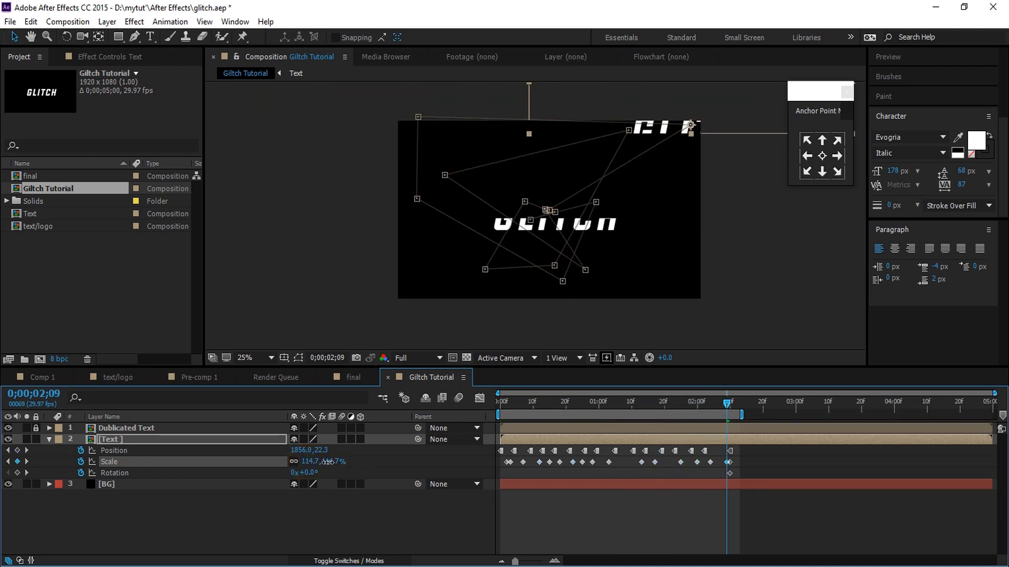
pyautogui.press('pagedown')
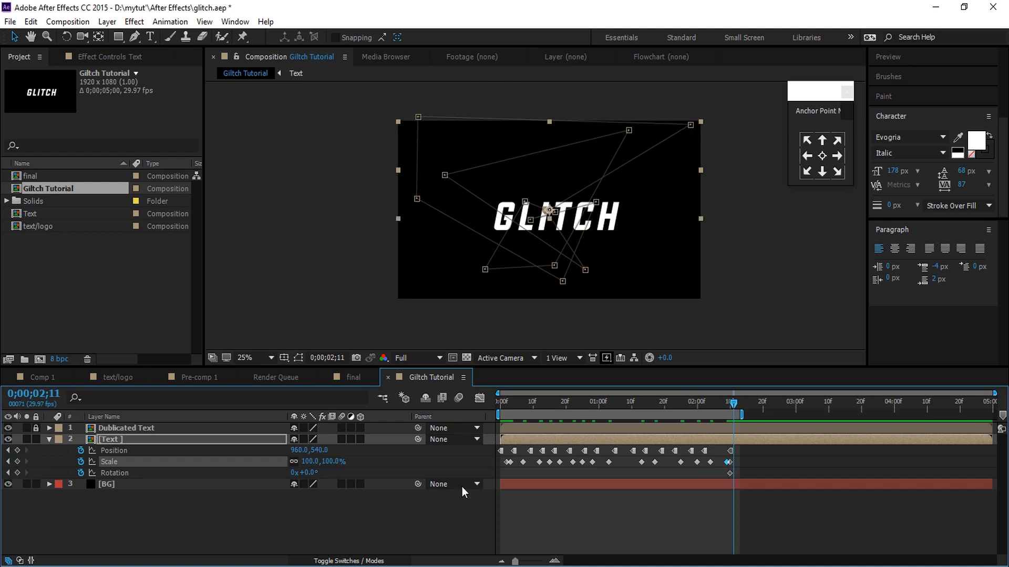
pyautogui.moveTo(734, 468); pyautogui.dragTo(495, 458)
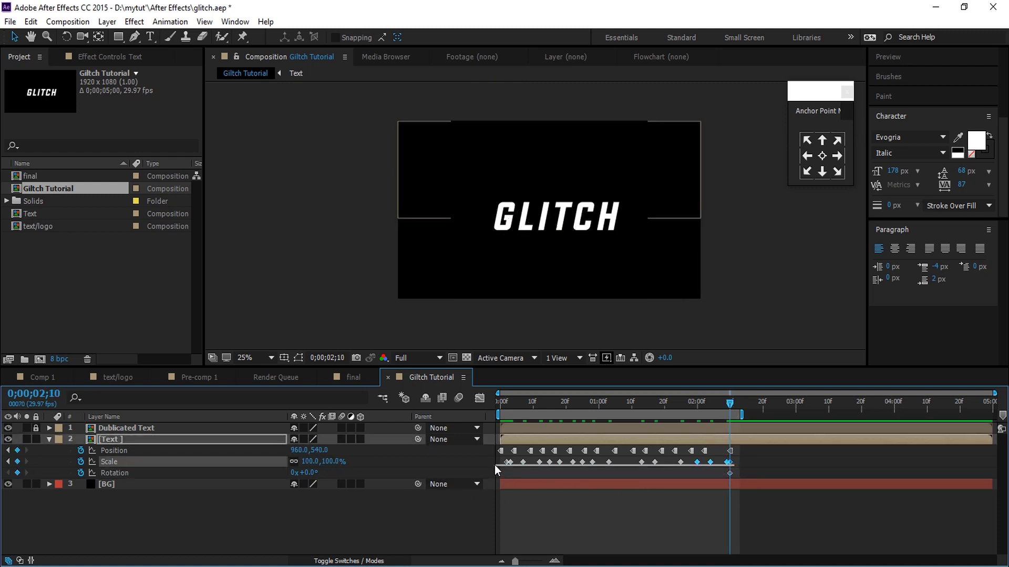
# - Turn the Text layer's selected Scale keys into hold keyframes, preview, and return to frame 0
pyautogui.rightClick(506, 465)
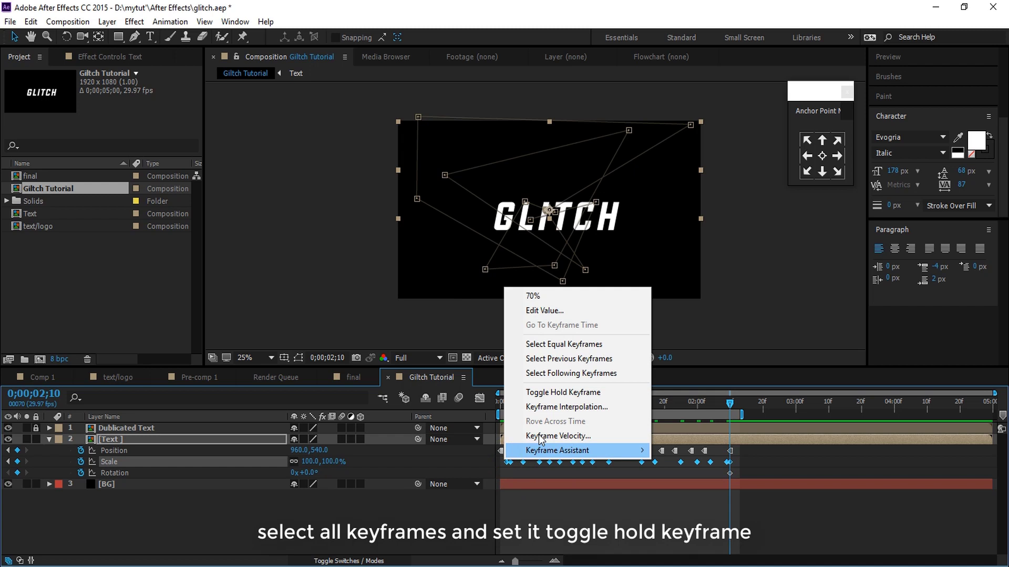
pyautogui.click(541, 392)
pyautogui.press('space')
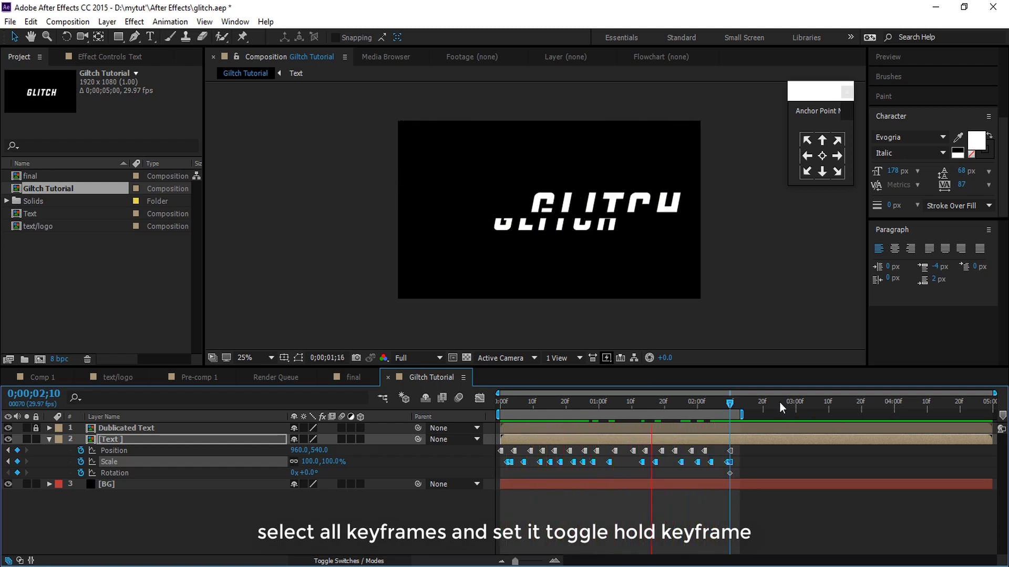
pyautogui.press('space')
pyautogui.press('space')
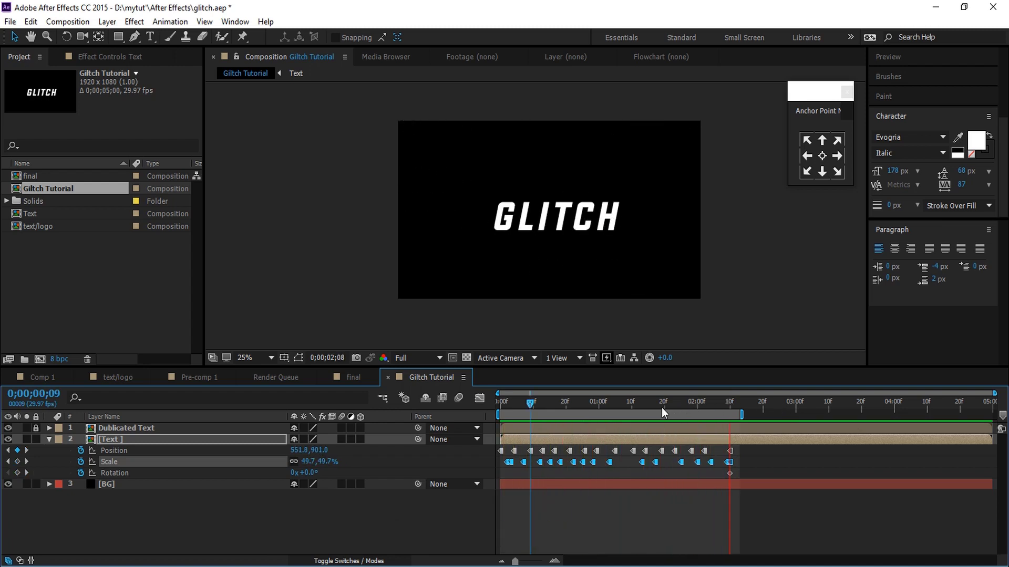
pyautogui.press('space')
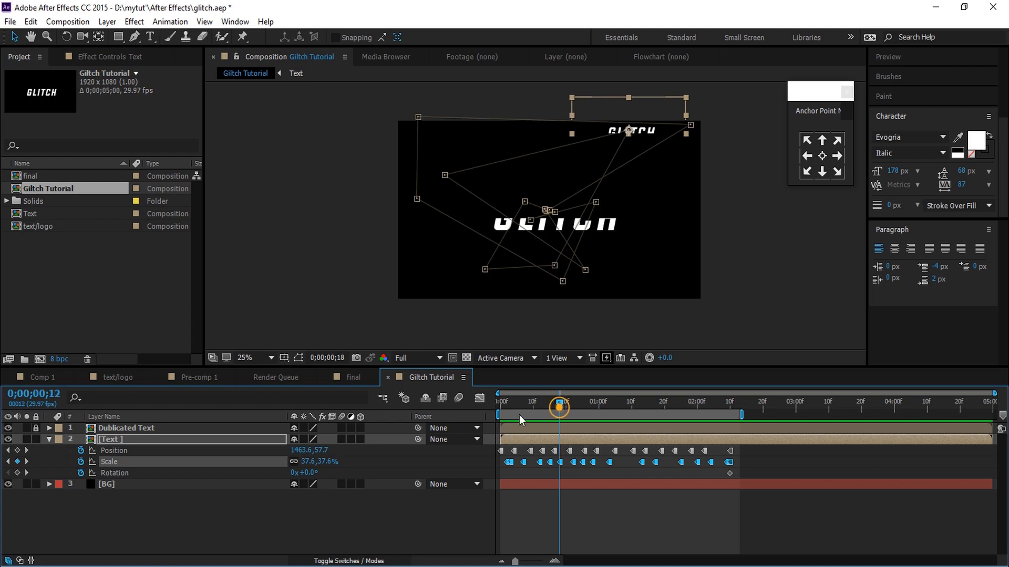
pyautogui.moveTo(557, 409); pyautogui.dragTo(503, 418)
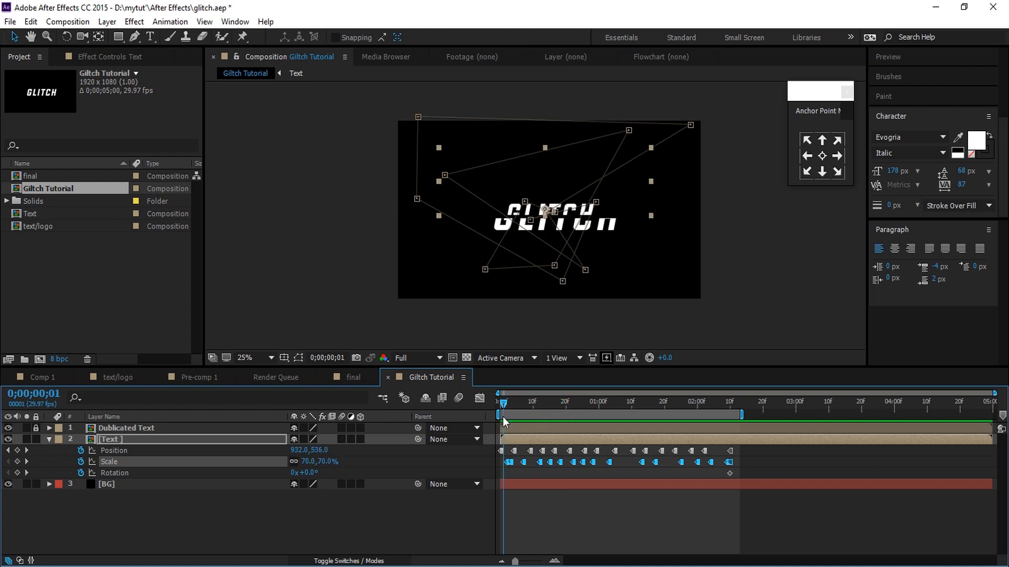
# - Collapse and lock the Text layer, then unlock Dublicated Text and show its transform properties
pyautogui.click(49, 440)
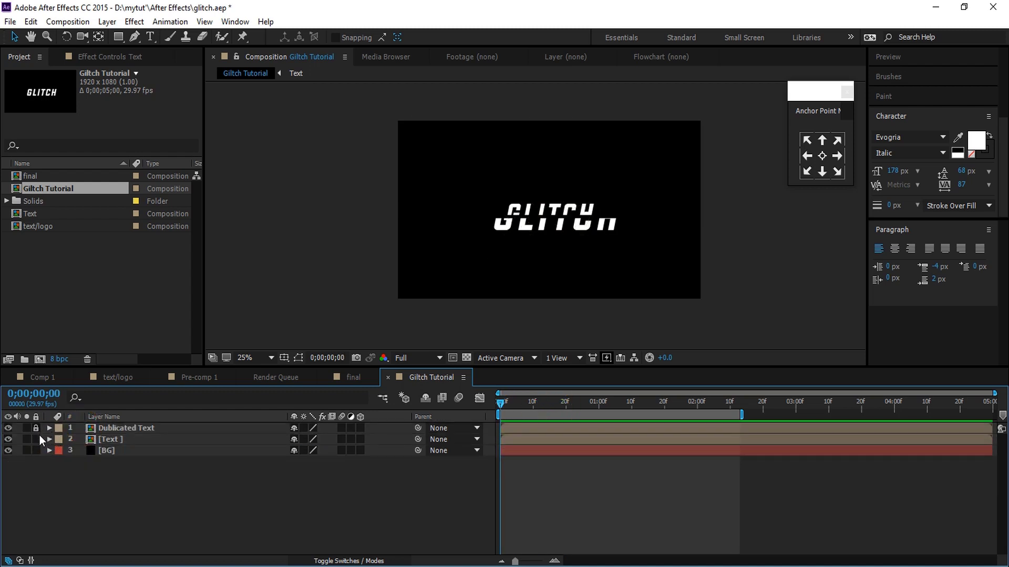
pyautogui.click(36, 427)
pyautogui.click(36, 439)
pyautogui.click(103, 429)
pyautogui.press('u')
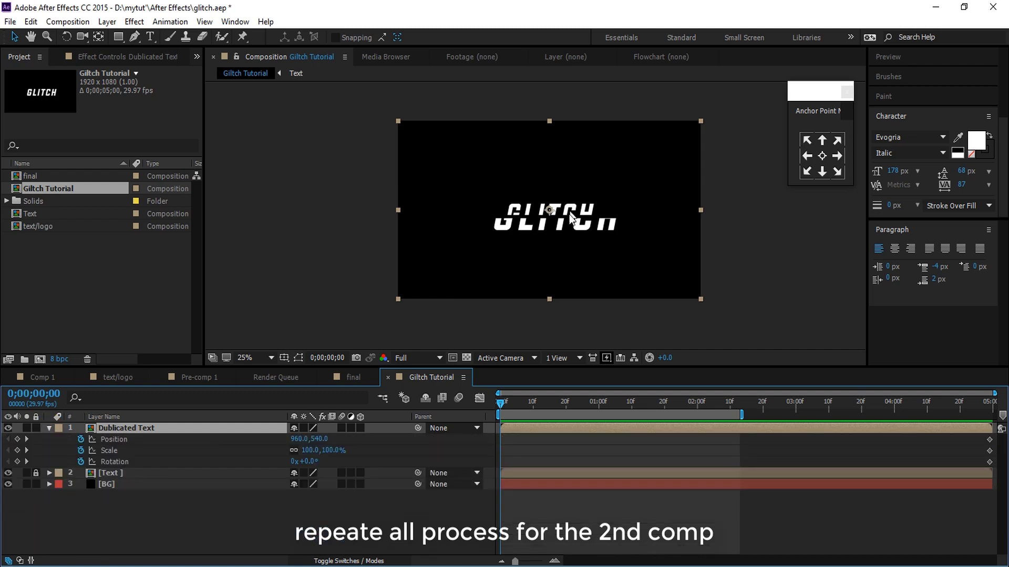
# - Move Dublicated Text to a different spot every few frames to build jumping Position keyframes
pyautogui.moveTo(571, 218); pyautogui.dragTo(546, 218)
pyautogui.moveTo(988, 461); pyautogui.dragTo(735, 462)
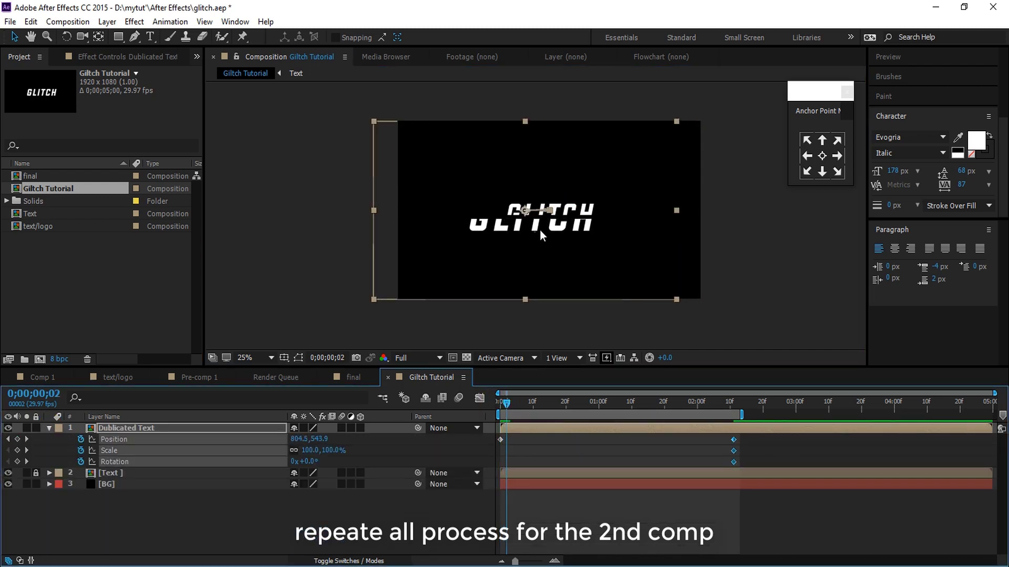
pyautogui.press('pagedown')
pyautogui.press('pagedown')
pyautogui.press('pagedown')
pyautogui.moveTo(541, 235)
pyautogui.mouseDown()
pyautogui.moveTo(608, 226)
pyautogui.moveTo(520, 231)
pyautogui.moveTo(761, 308)
pyautogui.mouseUp()
pyautogui.press('pagedown')
pyautogui.press('pagedown')
pyautogui.press('pagedown')
pyautogui.press('pagedown')
pyautogui.press('pagedown')
pyautogui.press('pagedown')
pyautogui.press('pagedown')
pyautogui.press('pagedown')
pyautogui.press('pagedown')
pyautogui.moveTo(525, 169)
pyautogui.mouseDown()
pyautogui.moveTo(576, 215)
pyautogui.moveTo(457, 173)
pyautogui.mouseUp()
pyautogui.press('pagedown')
pyautogui.press('pagedown')
pyautogui.press('pagedown')
pyautogui.press('pagedown')
pyautogui.press('pagedown')
pyautogui.press('pagedown')
pyautogui.press('pagedown')
pyautogui.press('pagedown')
pyautogui.press('pagedown')
pyautogui.moveTo(613, 225)
pyautogui.mouseDown()
pyautogui.moveTo(536, 231)
pyautogui.moveTo(730, 286)
pyautogui.moveTo(444, 173)
pyautogui.moveTo(437, 205)
pyautogui.moveTo(541, 283)
pyautogui.moveTo(641, 225)
pyautogui.moveTo(527, 209)
pyautogui.mouseUp()
pyautogui.press('pagedown')
pyautogui.press('pagedown')
pyautogui.press('pagedown')
pyautogui.press('pagedown')
pyautogui.press('pagedown')
pyautogui.press('pagedown')
pyautogui.press('pagedown')
pyautogui.press('pagedown')
pyautogui.press('pagedown')
pyautogui.press('pagedown')
pyautogui.press('pagedown')
pyautogui.press('pagedown')
pyautogui.press('pagedown')
pyautogui.press('pagedown')
pyautogui.press('pagedown')
pyautogui.press('pagedown')
pyautogui.press('pagedown')
pyautogui.press('pagedown')
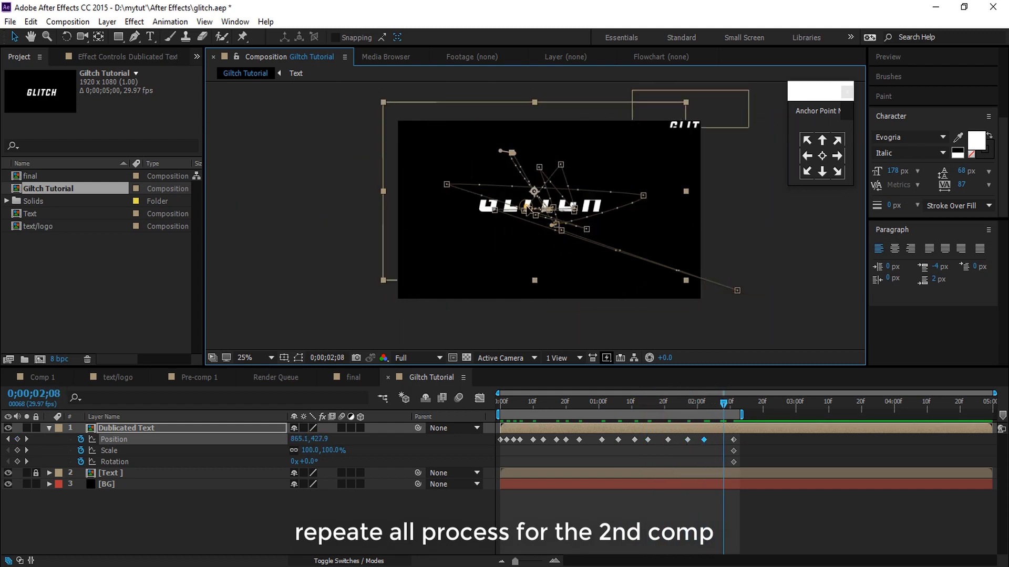
pyautogui.press('pagedown')
pyautogui.press('pagedown')
pyautogui.press('pagedown')
# - Apply Keyframe Assistant easing to all Dublicated Text Position keyframes and preview the result
pyautogui.click(114, 439)
pyautogui.rightClick(525, 440)
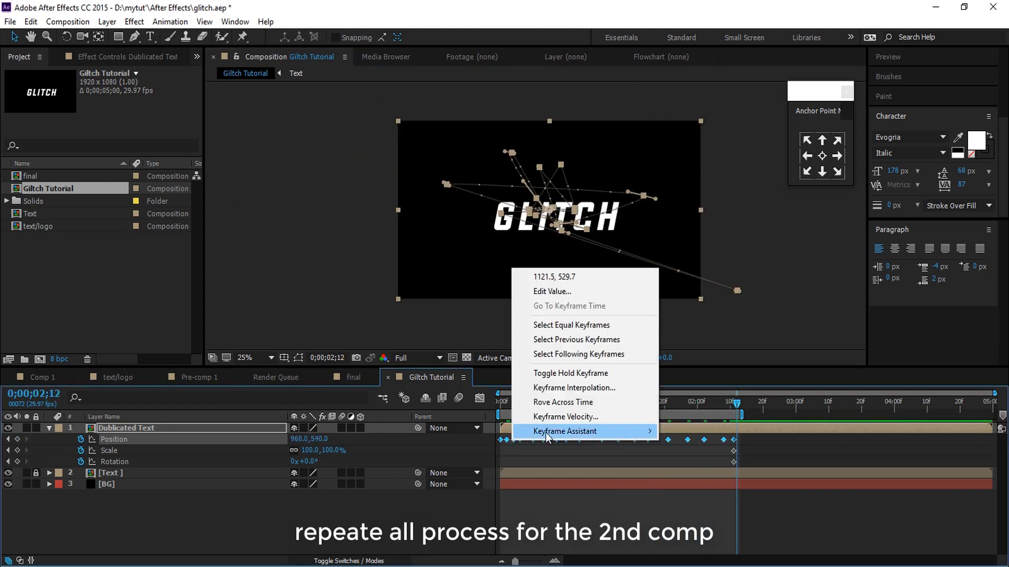
pyautogui.click(693, 453)
pyautogui.press('space')
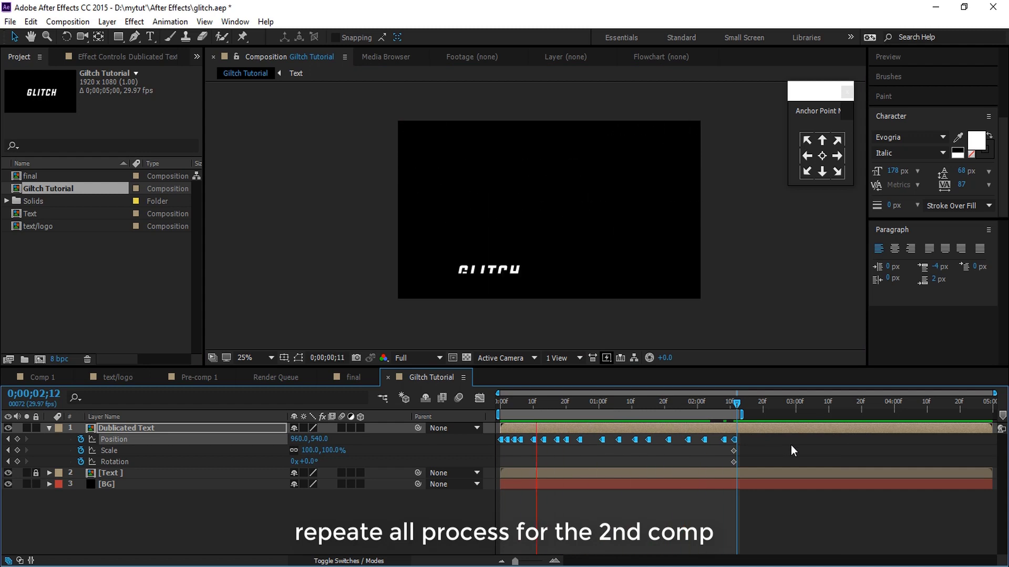
pyautogui.press('space')
# - Key Dublicated Text's Scale near the start at about 98%, then 162.9% and smaller sizes
pyautogui.press('Home')
pyautogui.moveTo(310, 450)
pyautogui.mouseDown()
pyautogui.moveTo(365, 452)
pyautogui.moveTo(274, 454)
pyautogui.moveTo(326, 450)
pyautogui.moveTo(300, 451)
pyautogui.mouseUp()
pyautogui.click(514, 403)
pyautogui.press('pagedown')
pyautogui.press('pagedown')
pyautogui.press('pagedown')
pyautogui.press('pagedown')
pyautogui.press('pagedown')
pyautogui.press('pagedown')
pyautogui.click(552, 403)
pyautogui.click(563, 403)
pyautogui.click(573, 402)
pyautogui.click(612, 403)
# - Add Scale keys at 64.3% and from 1;09 to 1;29, then select all the Scale keyframes
pyautogui.click(551, 225)
pyautogui.click(625, 402)
pyautogui.click(642, 402)
pyautogui.click(661, 403)
pyautogui.click(677, 402)
pyautogui.click(694, 402)
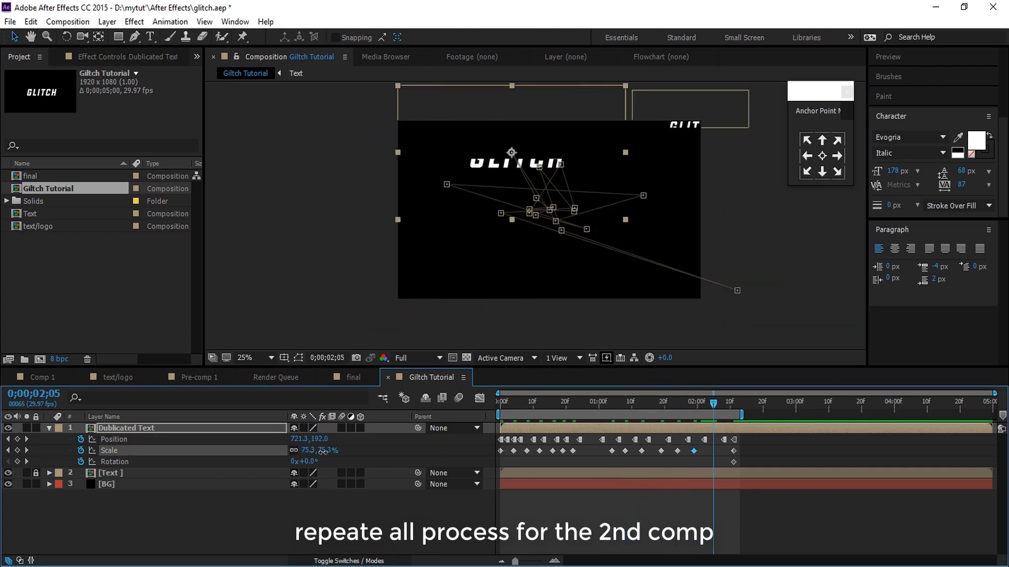
pyautogui.moveTo(694, 406); pyautogui.dragTo(734, 403)
pyautogui.moveTo(757, 449); pyautogui.dragTo(490, 457)
# - Convert Dublicated Text's Scale keys to hold keyframes, preview, and drag the work-area end to about 3–4 seconds
pyautogui.rightClick(501, 452)
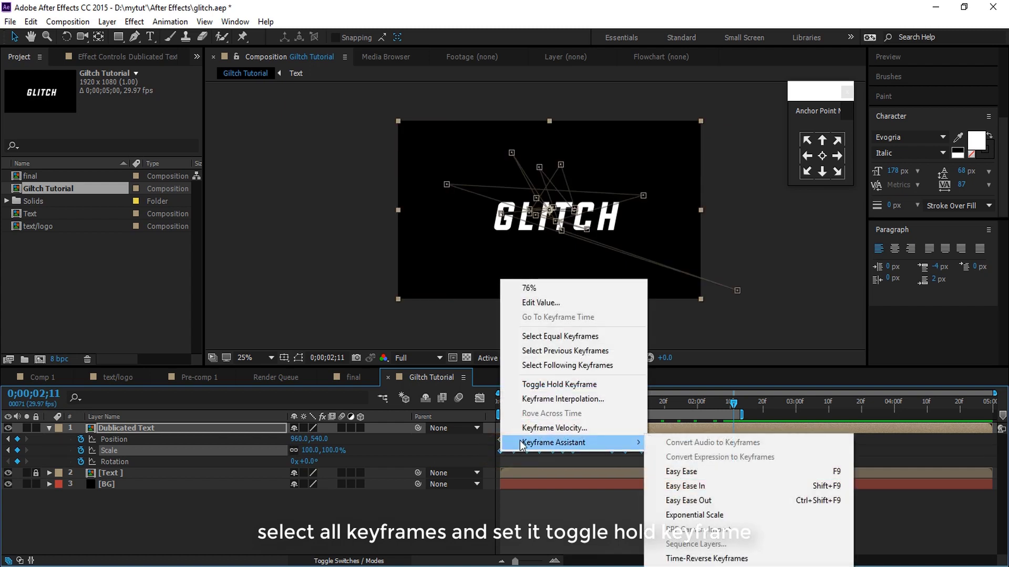
pyautogui.click(540, 385)
pyautogui.click(752, 429)
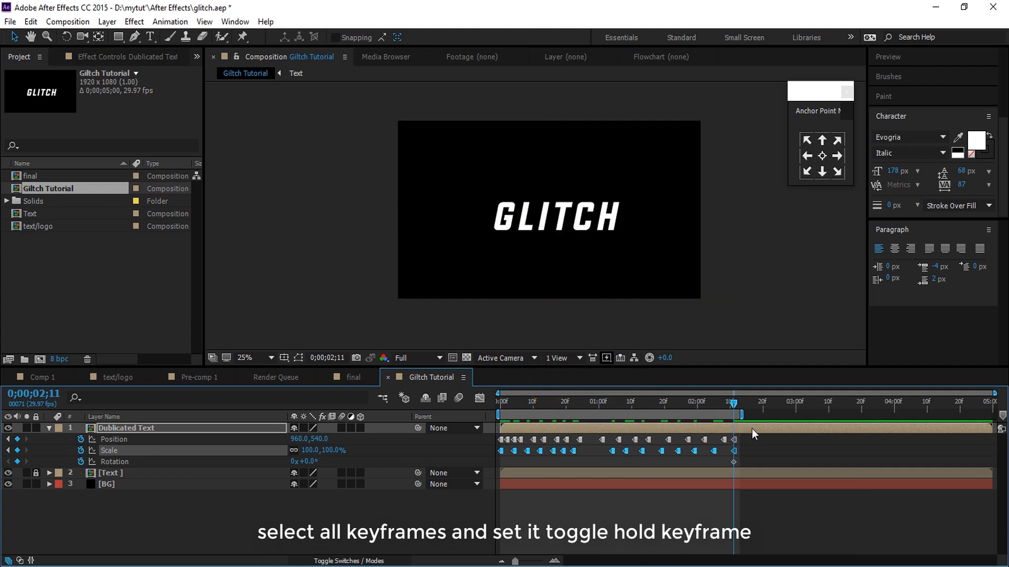
pyautogui.press('space')
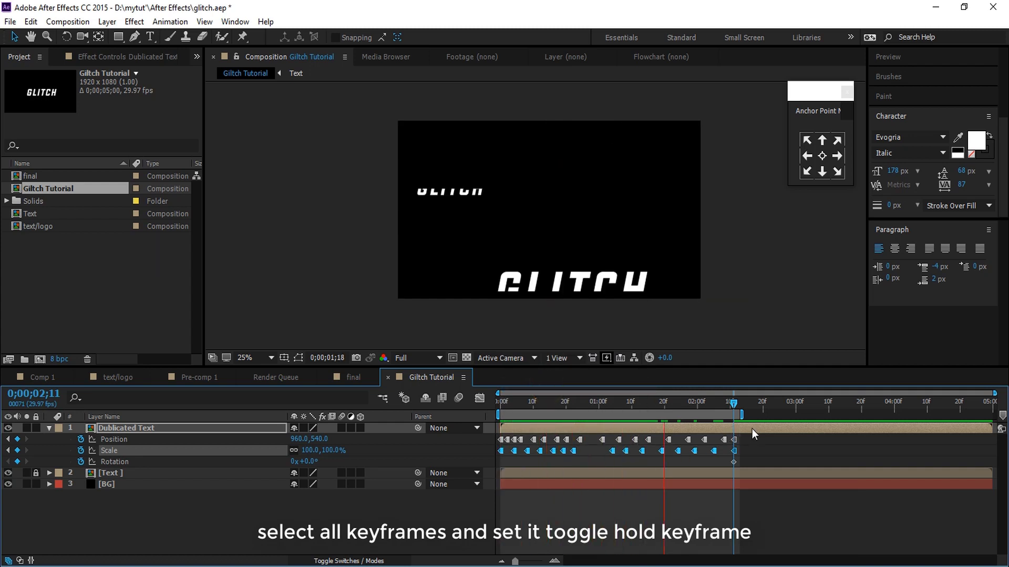
pyautogui.press('space')
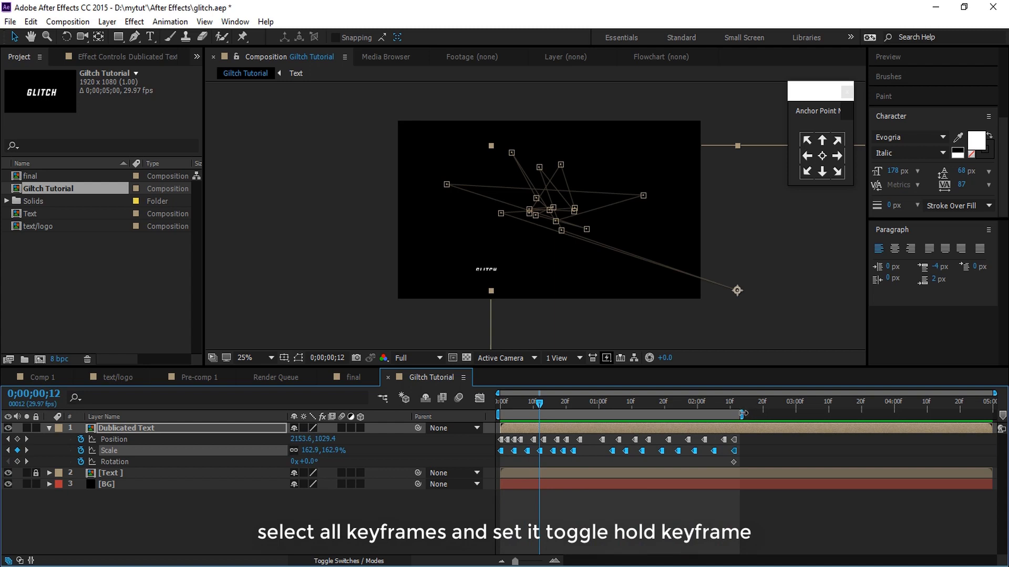
pyautogui.moveTo(741, 414); pyautogui.dragTo(896, 414)
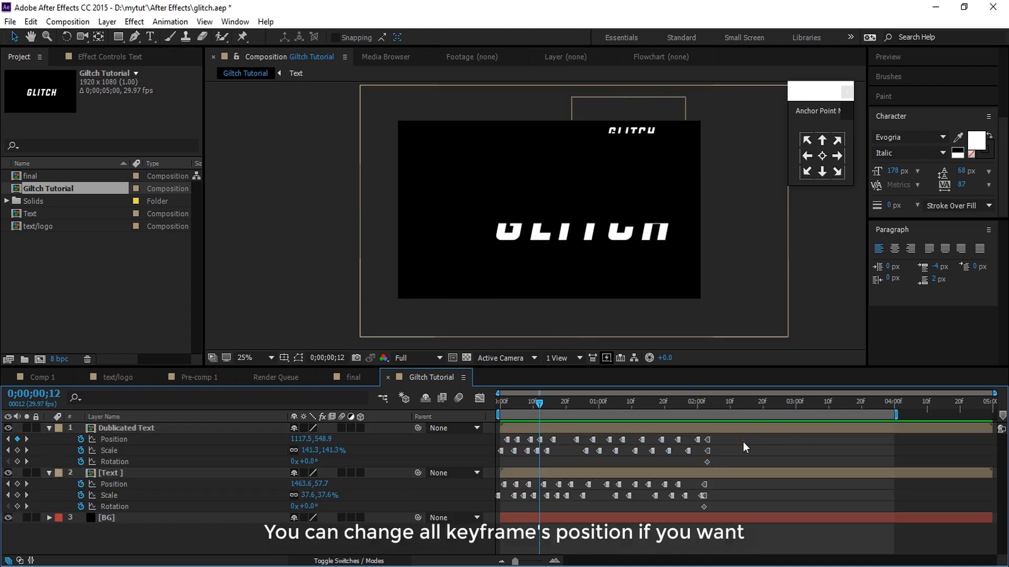
# - Spread Dublicated Text's Position and Scale keyframes further apart, out to about 3 seconds
pyautogui.moveTo(743, 442); pyautogui.dragTo(497, 439)
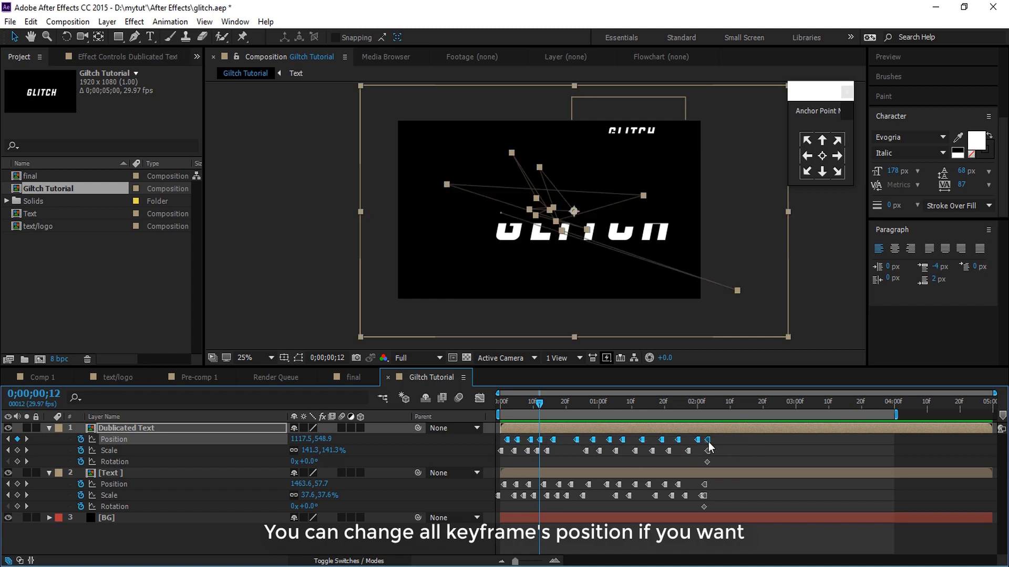
pyautogui.moveTo(709, 446); pyautogui.dragTo(743, 447)
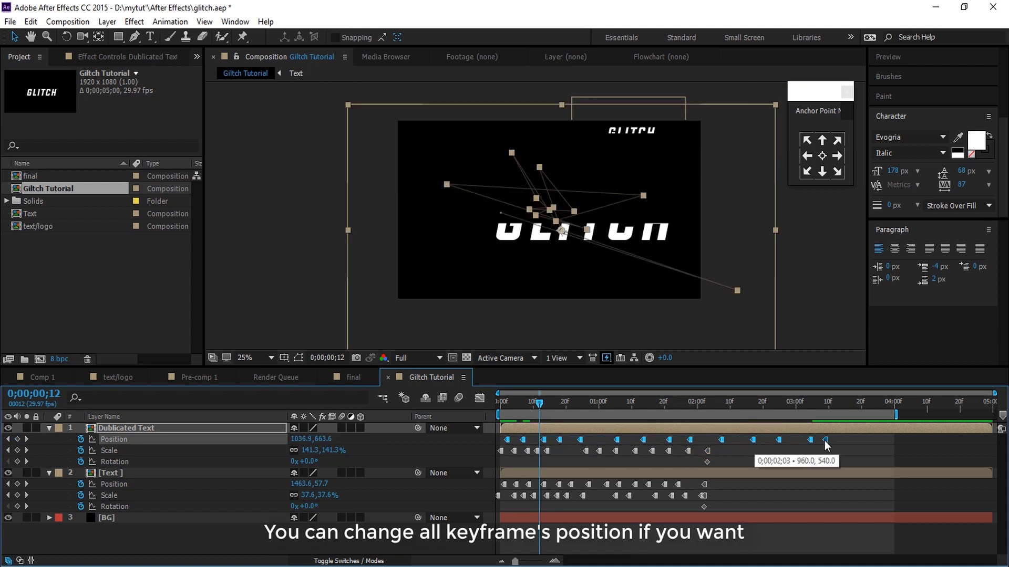
pyautogui.moveTo(816, 441); pyautogui.dragTo(828, 442)
pyautogui.moveTo(741, 457); pyautogui.dragTo(576, 440)
pyautogui.moveTo(489, 445); pyautogui.dragTo(484, 445)
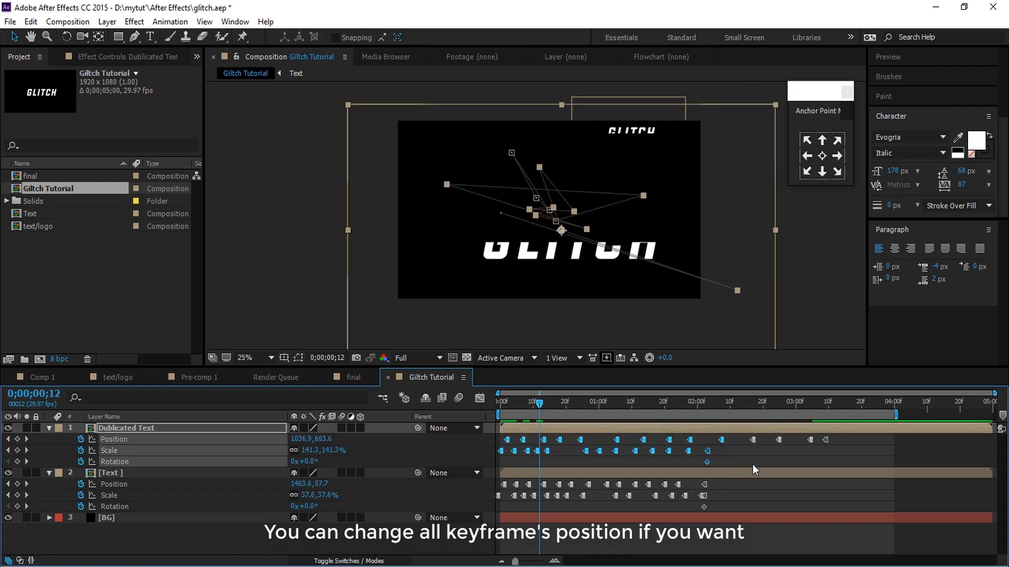
pyautogui.moveTo(722, 455); pyautogui.dragTo(565, 446)
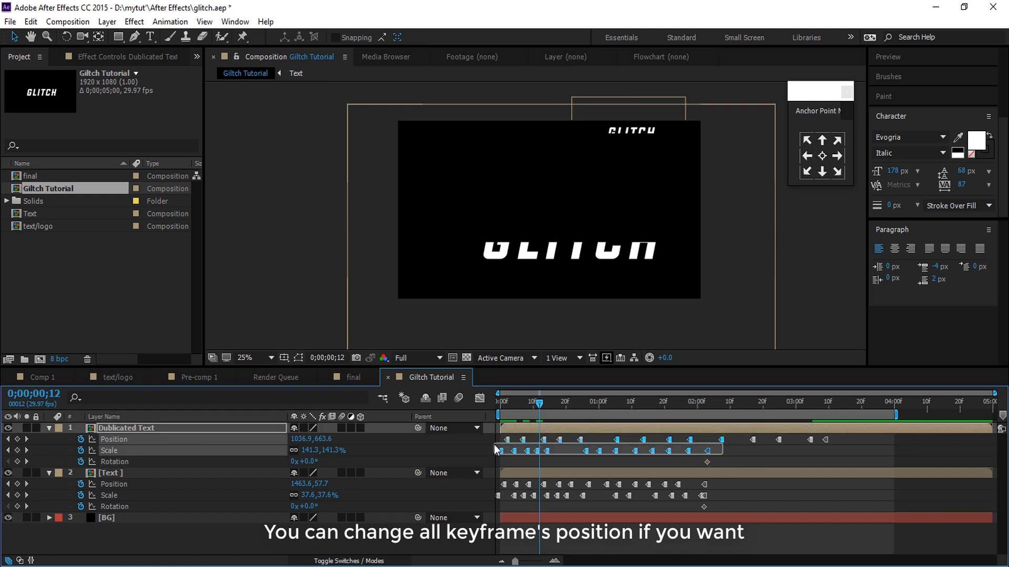
pyautogui.moveTo(494, 444); pyautogui.dragTo(491, 448)
pyautogui.moveTo(707, 451); pyautogui.dragTo(821, 449)
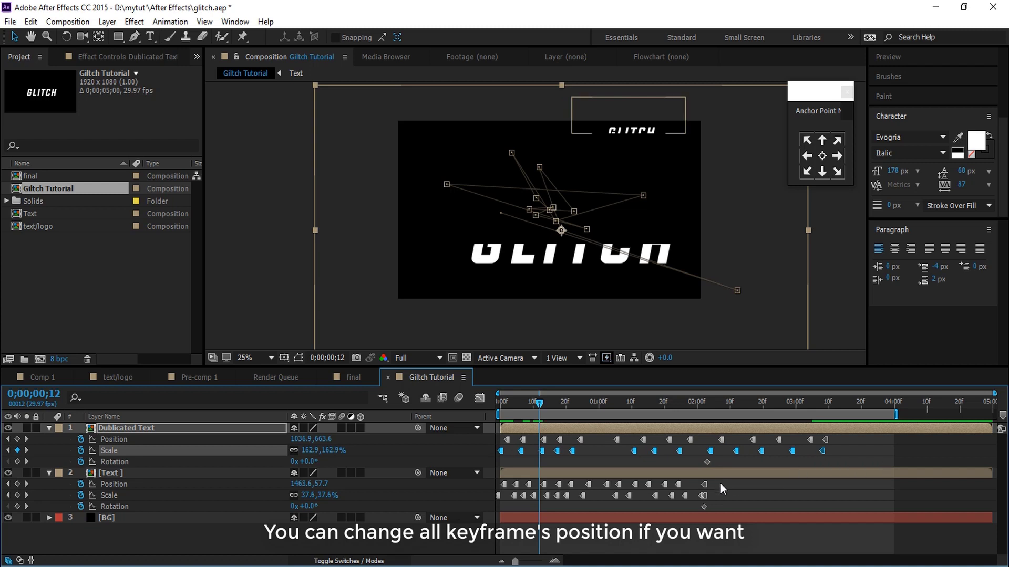
# - Stretch the Text layer's Position and Scale keyframes later and delete the Rotation animation
pyautogui.moveTo(721, 483); pyautogui.dragTo(497, 487)
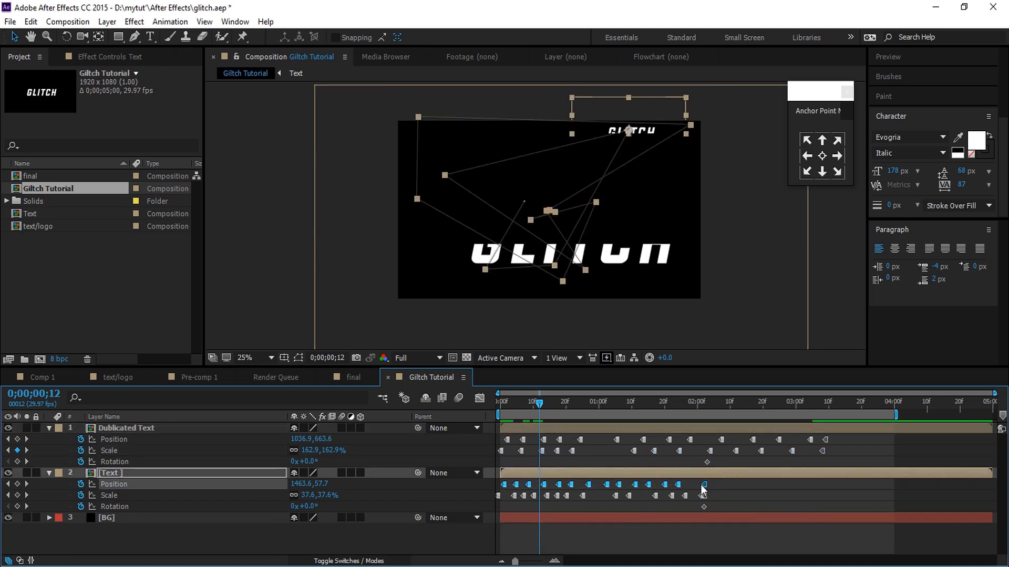
pyautogui.moveTo(840, 485); pyautogui.dragTo(844, 485)
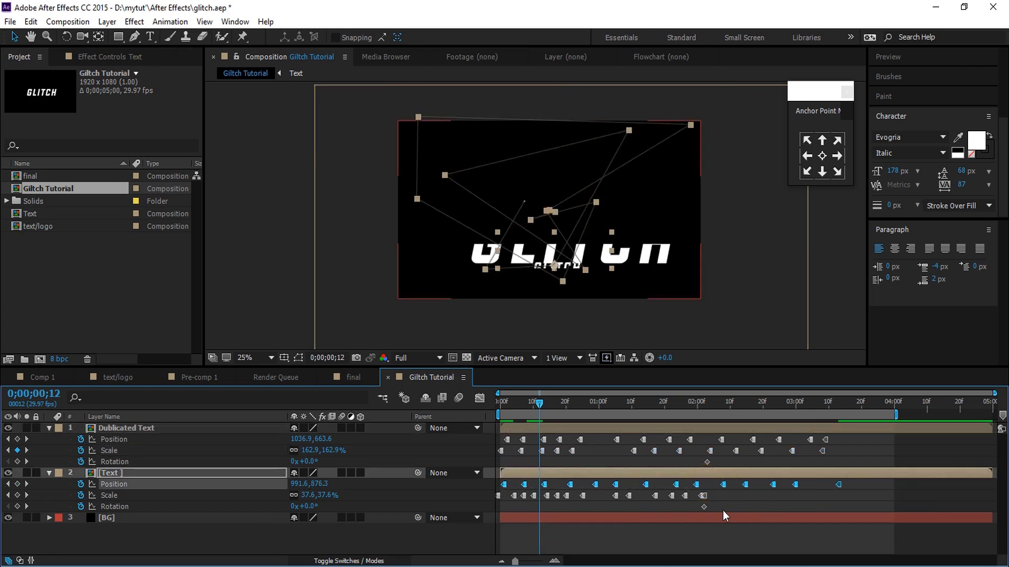
pyautogui.moveTo(724, 503); pyautogui.dragTo(599, 496)
pyautogui.moveTo(497, 497); pyautogui.dragTo(496, 497)
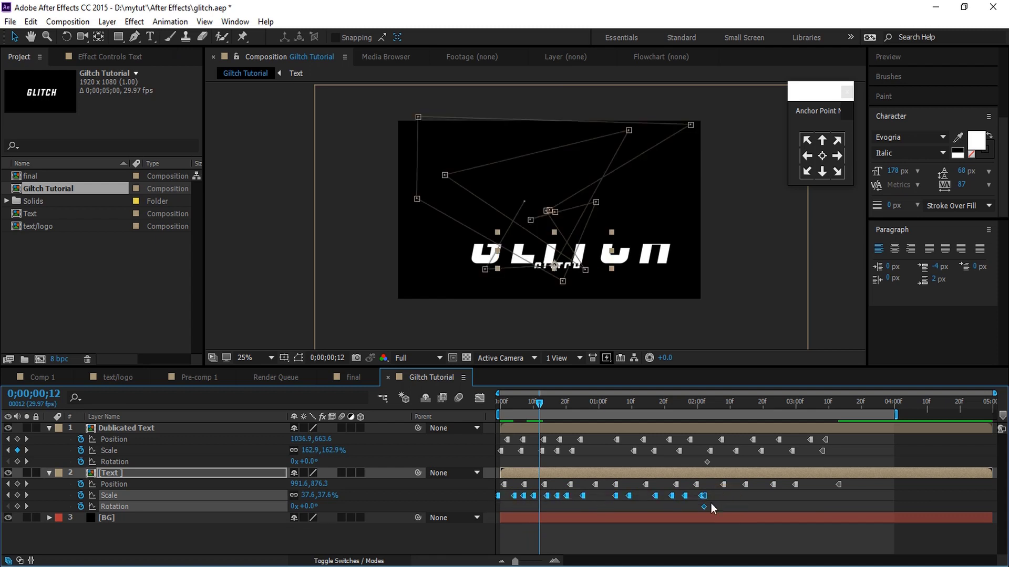
pyautogui.moveTo(764, 495); pyautogui.dragTo(842, 497)
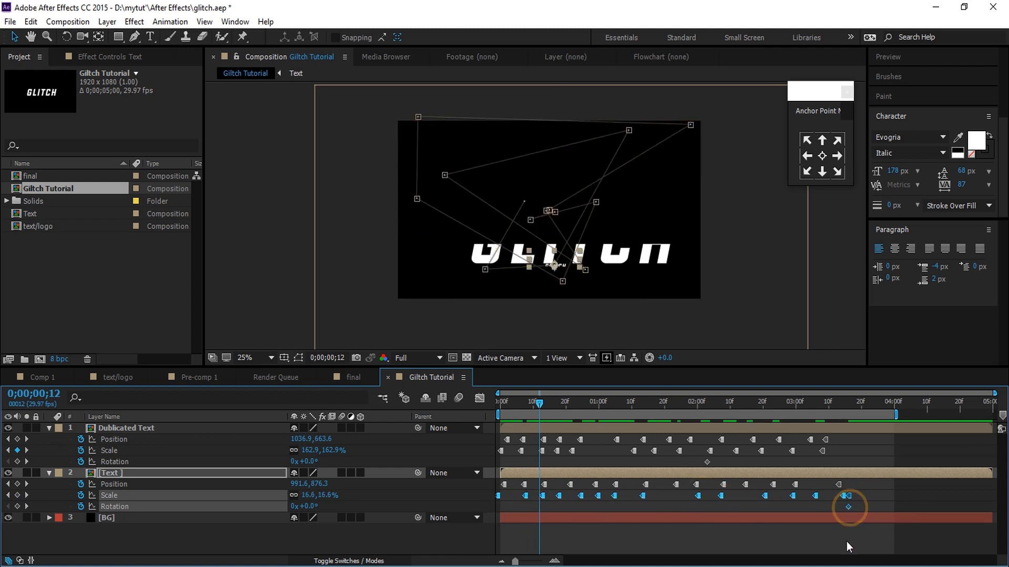
pyautogui.click(850, 507)
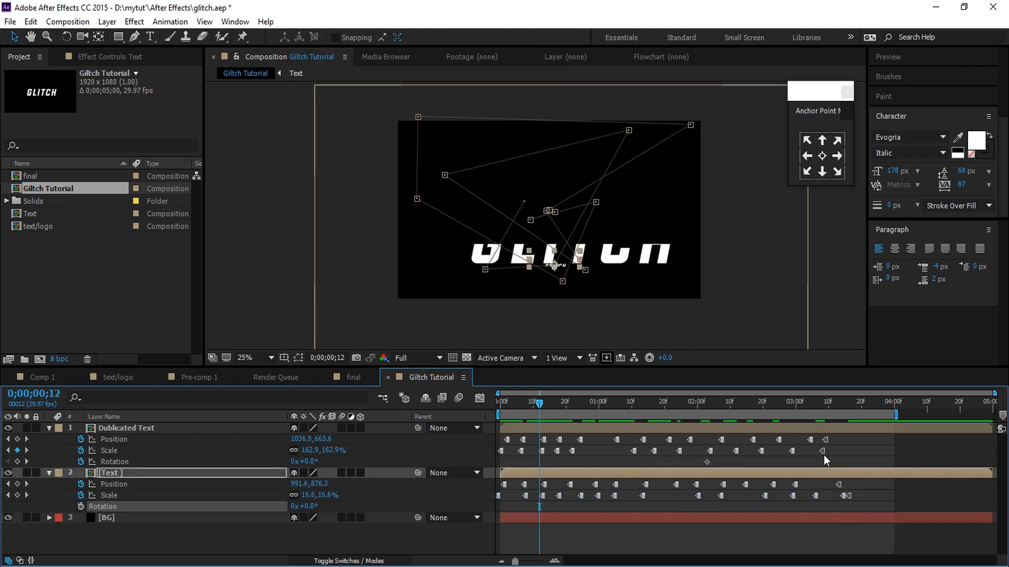
pyautogui.click(81, 461)
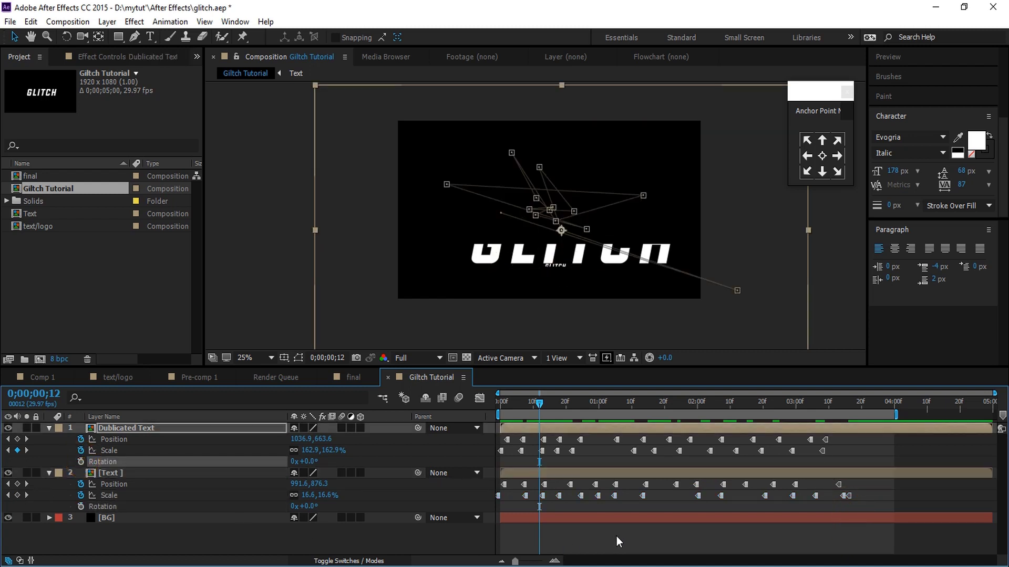
# - Preview the glitch, then scrub to about 3;17, where GLITCH sits whole and centred at 100%
pyautogui.press('space')
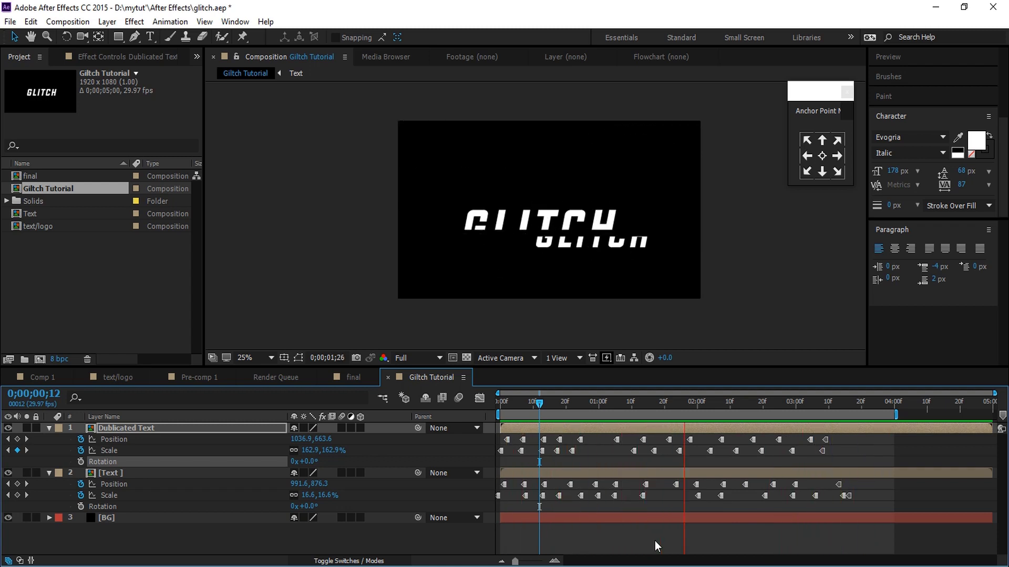
pyautogui.press('space')
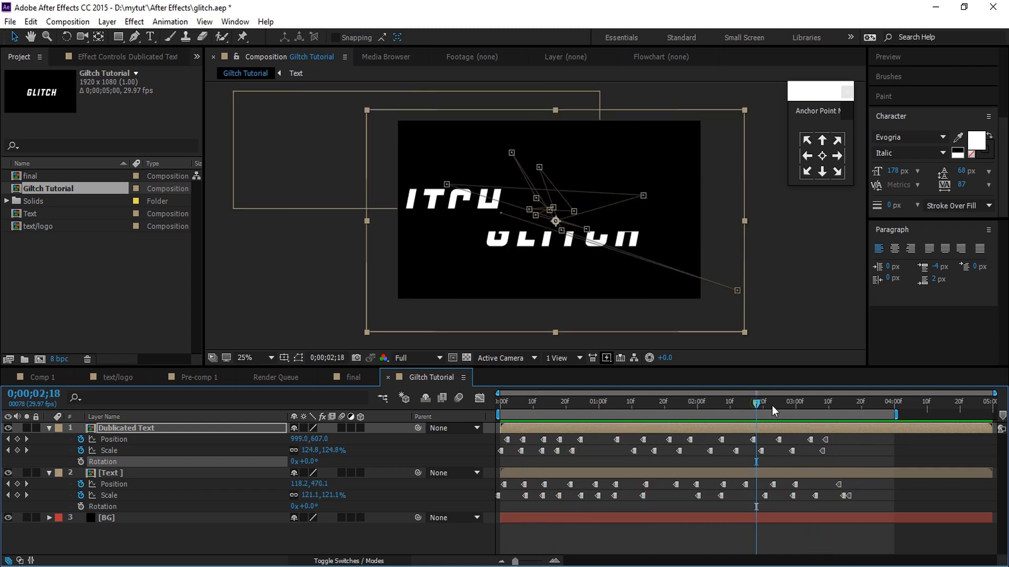
pyautogui.moveTo(773, 406); pyautogui.dragTo(853, 408)
# - Select the Text layer and nudge it up, right and down to key Position around 3;18
pyautogui.scroll(2, 542, 219)
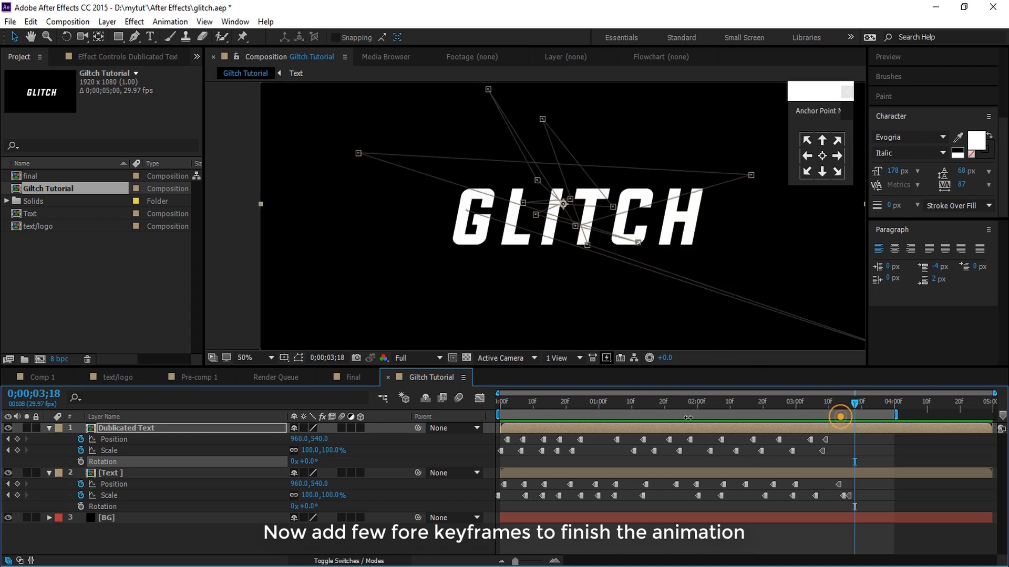
pyautogui.click(199, 473)
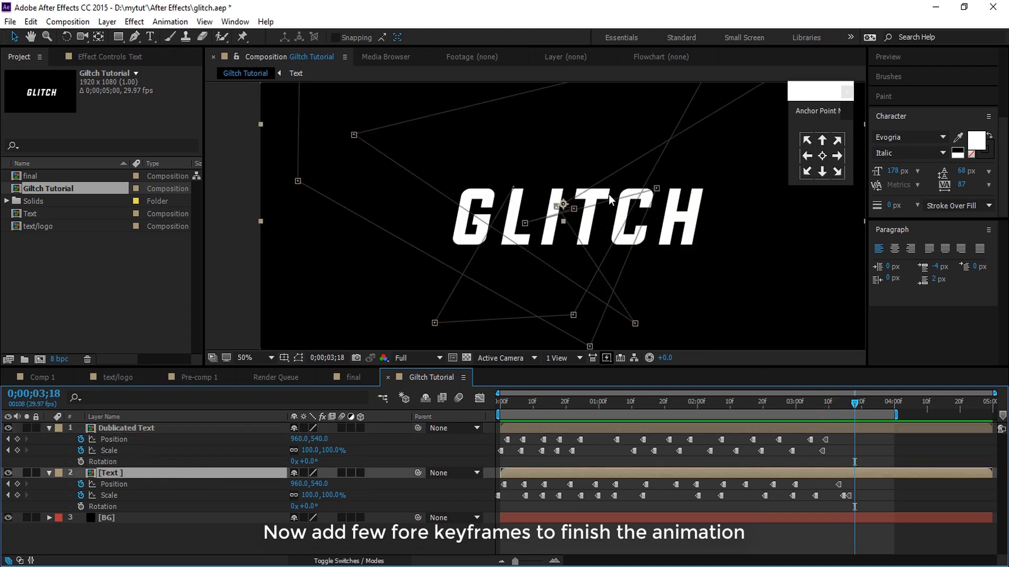
pyautogui.press('Up')
pyautogui.press('Up')
pyautogui.press('Up')
pyautogui.press('Right')
pyautogui.press('Right')
pyautogui.press('Right')
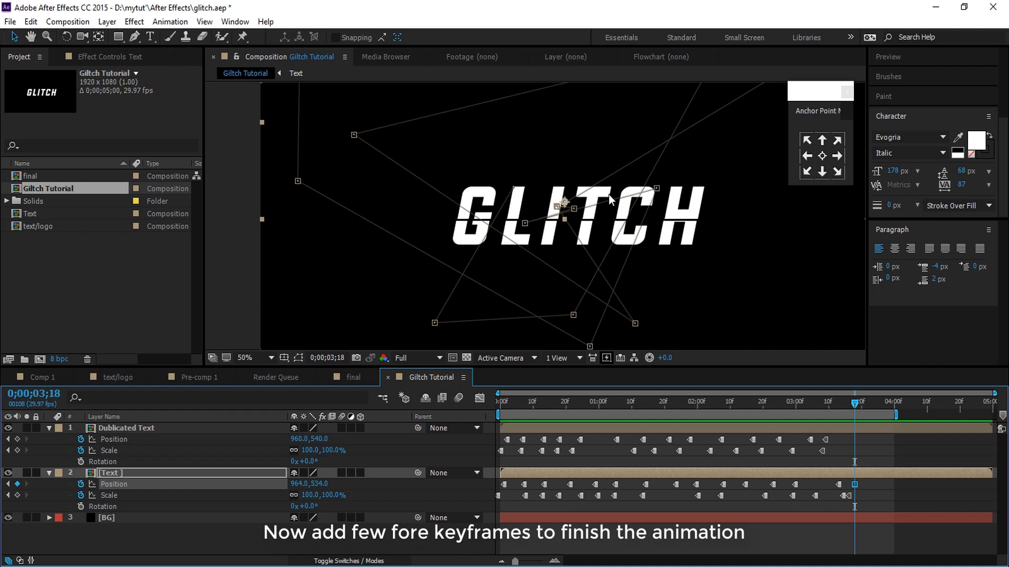
pyautogui.press('Right')
pyautogui.press('Right')
pyautogui.press('Right')
pyautogui.press('Down')
pyautogui.press('Down')
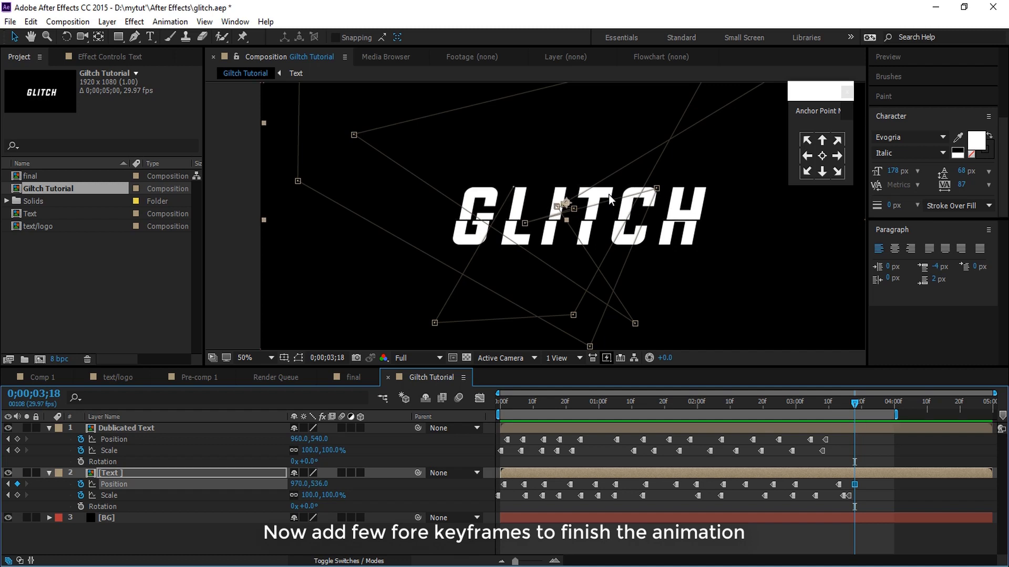
pyautogui.press('Up')
pyautogui.press('Up')
# - Add small Position nudges to the Text layer at 3;21, 3;23 and 3;25
pyautogui.moveTo(857, 402); pyautogui.dragTo(862, 402)
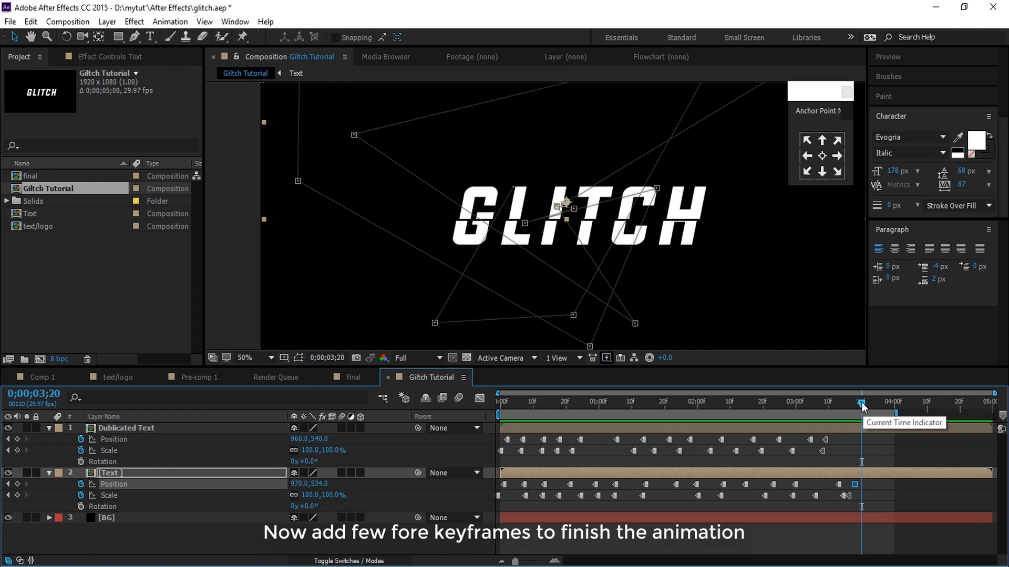
pyautogui.click(864, 402)
pyautogui.hotkey('shift', 'Up')
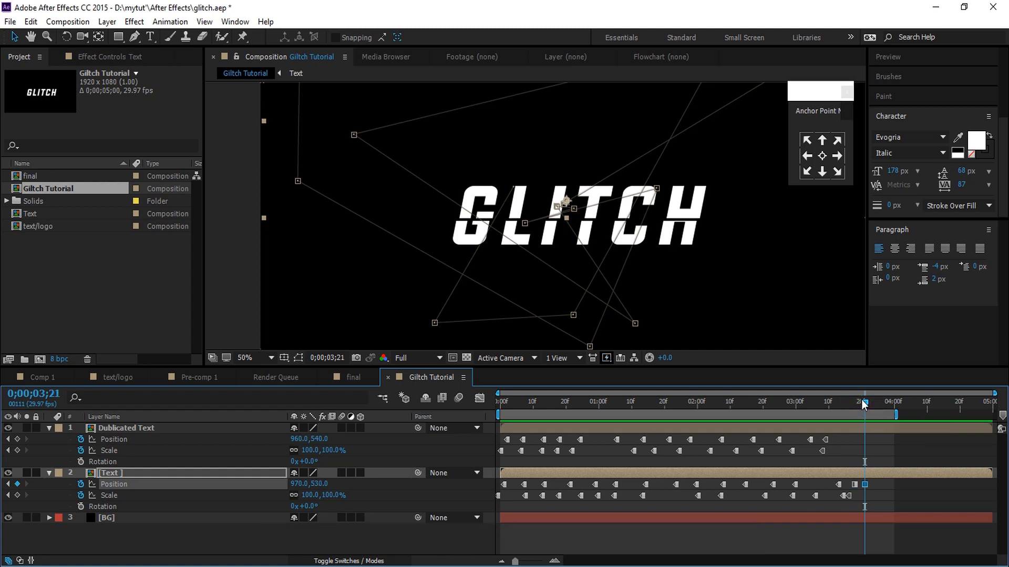
pyautogui.click(867, 403)
pyautogui.click(875, 403)
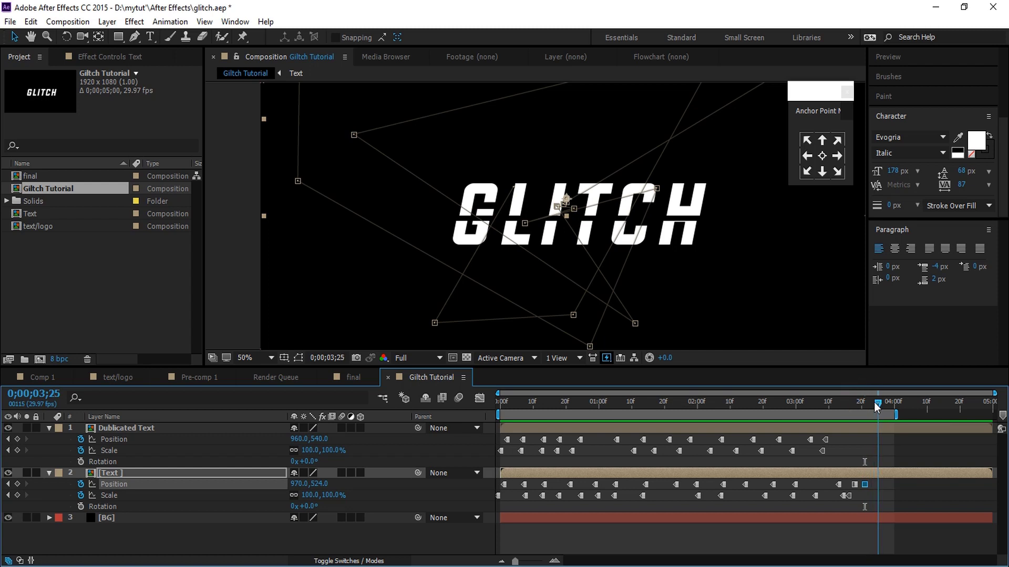
pyautogui.press('Down')
pyautogui.press('Down')
pyautogui.press('Down')
pyautogui.hotkey('shift', 'Left')
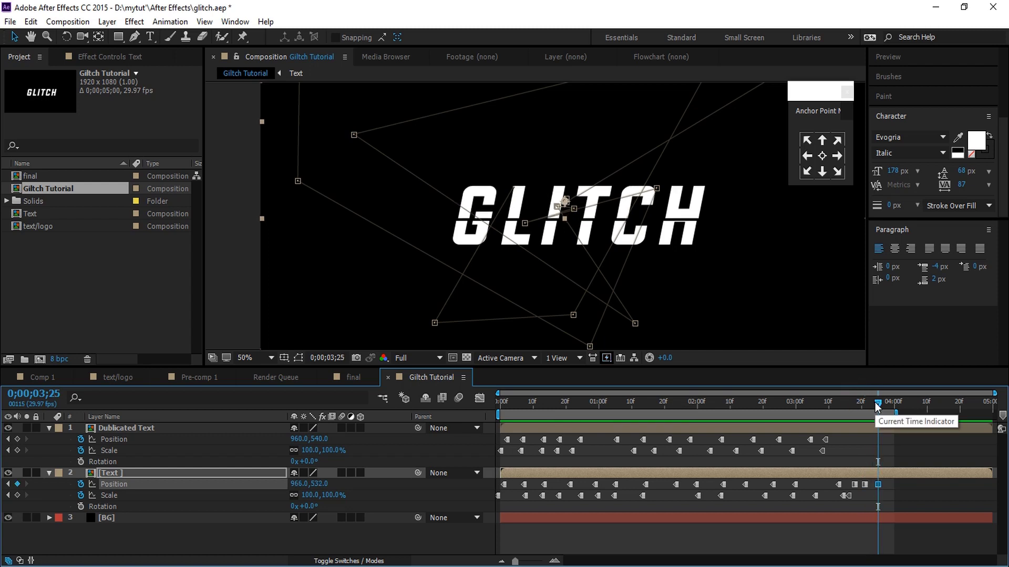
pyautogui.press('Left')
pyautogui.press('Left')
pyautogui.press('Left')
pyautogui.press('Down')
pyautogui.press('Down')
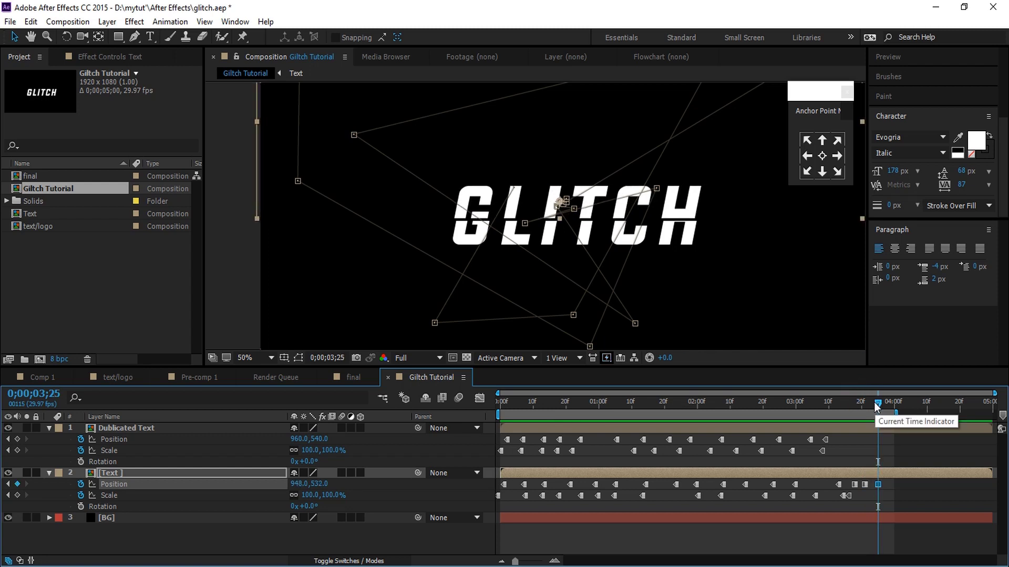
pyautogui.press('Left')
pyautogui.press('Left')
pyautogui.press('Left')
# - Finish the Text layer's jitter with rightward and downward nudges at 3;27–3;28
pyautogui.moveTo(876, 404); pyautogui.dragTo(885, 406)
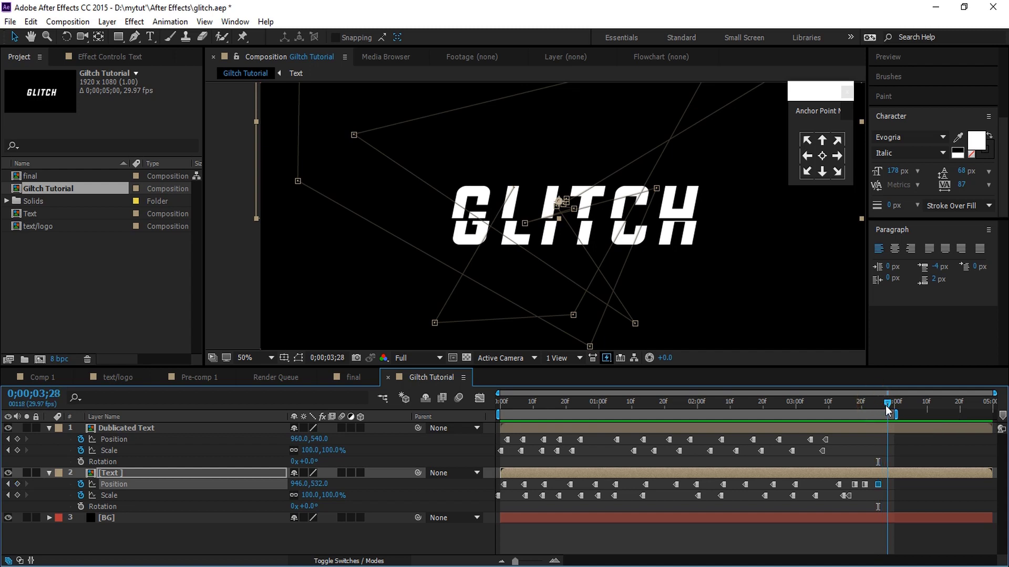
pyautogui.press('Right')
pyautogui.press('Right')
pyautogui.press('Right')
pyautogui.press('Right')
pyautogui.press('Right')
pyautogui.press('Right')
pyautogui.press('Right')
pyautogui.press('Right')
pyautogui.press('Right')
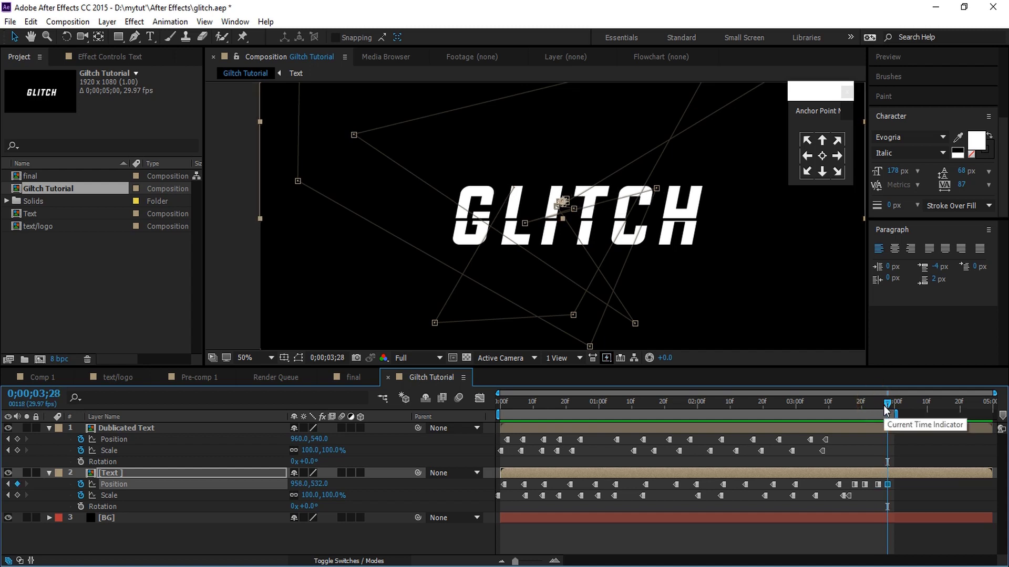
pyautogui.press('Right')
pyautogui.press('Right')
pyautogui.press('Right')
pyautogui.press('Down')
pyautogui.press('Down')
pyautogui.press('Right')
pyautogui.press('Right')
pyautogui.press('Right')
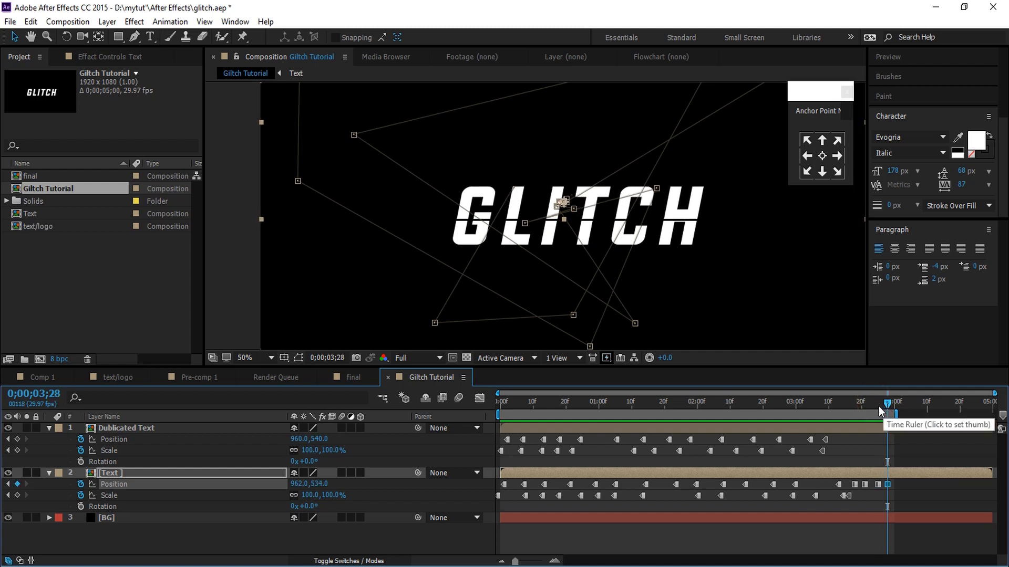
pyautogui.press('Right')
pyautogui.press('Right')
pyautogui.press('Right')
pyautogui.press('Right')
pyautogui.press('Right')
# - Nudge Dublicated Text left, right and up to key small Position jitters around 3;22–3;24
pyautogui.click(826, 438)
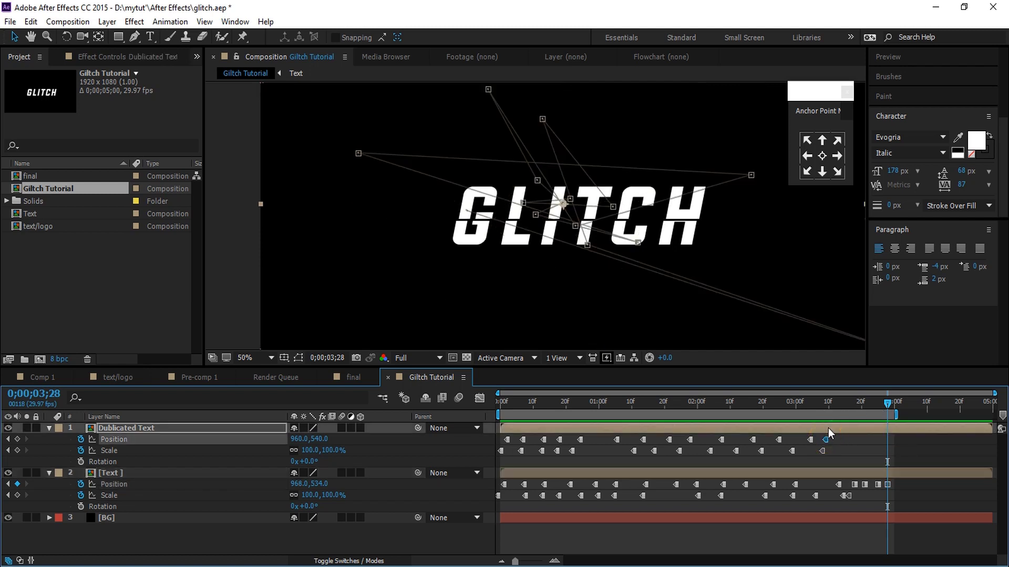
pyautogui.press('Left')
pyautogui.press('Left')
pyautogui.press('Left')
pyautogui.press('Left')
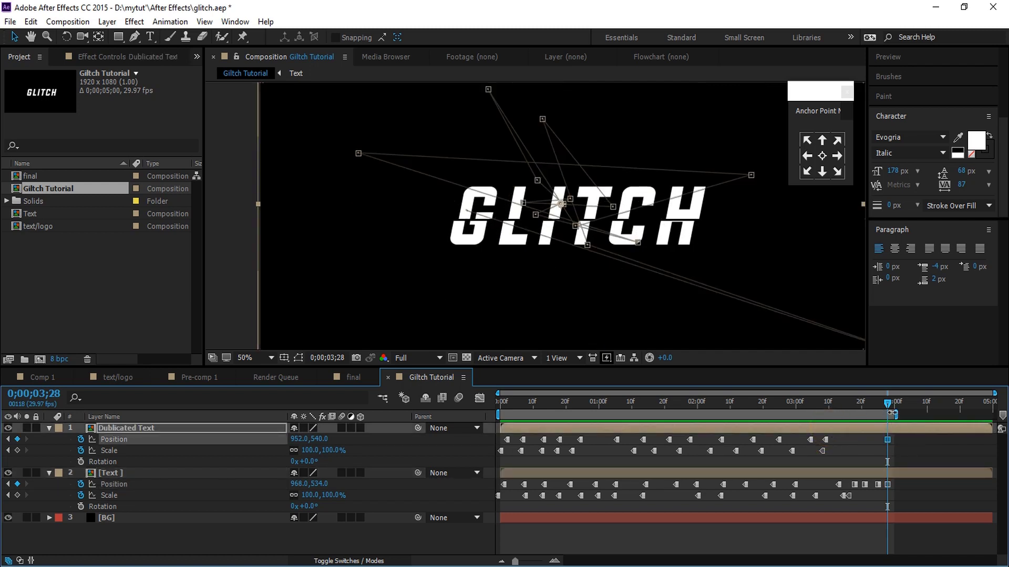
pyautogui.press('Right')
pyautogui.press('Right')
pyautogui.press('Right')
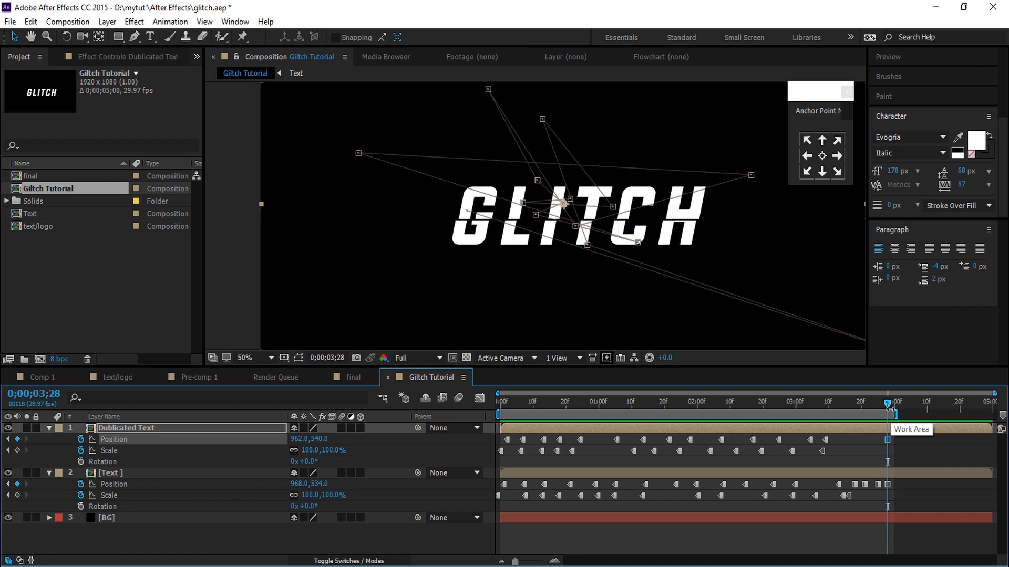
pyautogui.press('Right')
pyautogui.press('Right')
pyautogui.moveTo(888, 404); pyautogui.dragTo(875, 405)
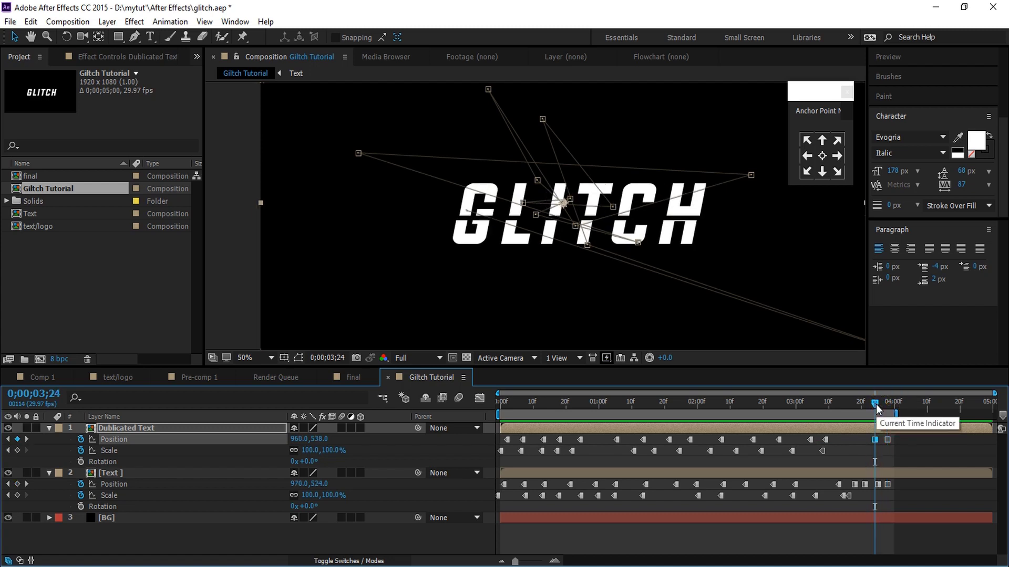
pyautogui.press('Left')
pyautogui.press('Left')
pyautogui.press('Left')
pyautogui.press('Up')
pyautogui.press('Up')
pyautogui.press('Up')
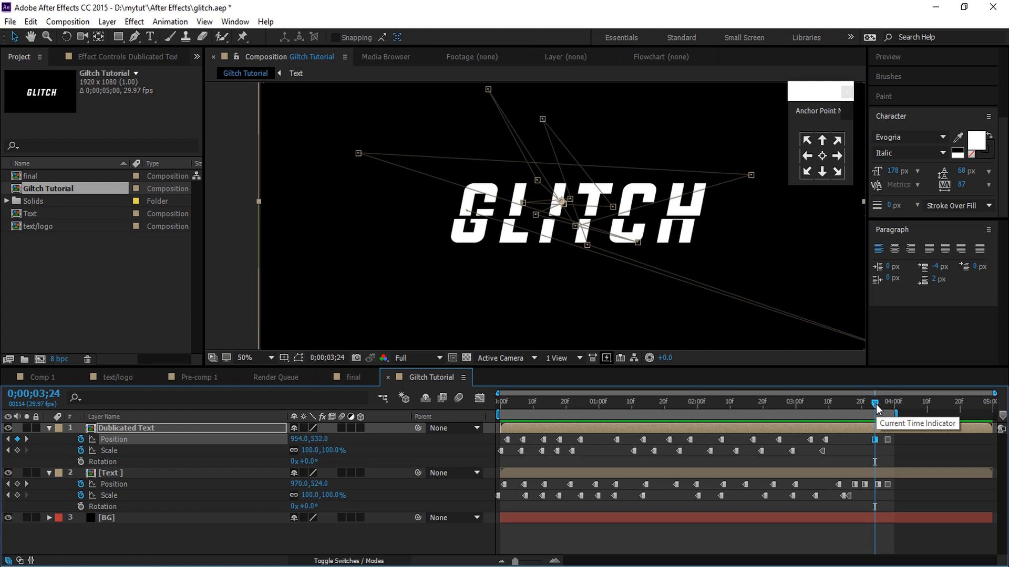
# - Add Dublicated Text Position nudges at 3;20 and 3;16, then scrub back to 0;16
pyautogui.moveTo(876, 404); pyautogui.dragTo(864, 407)
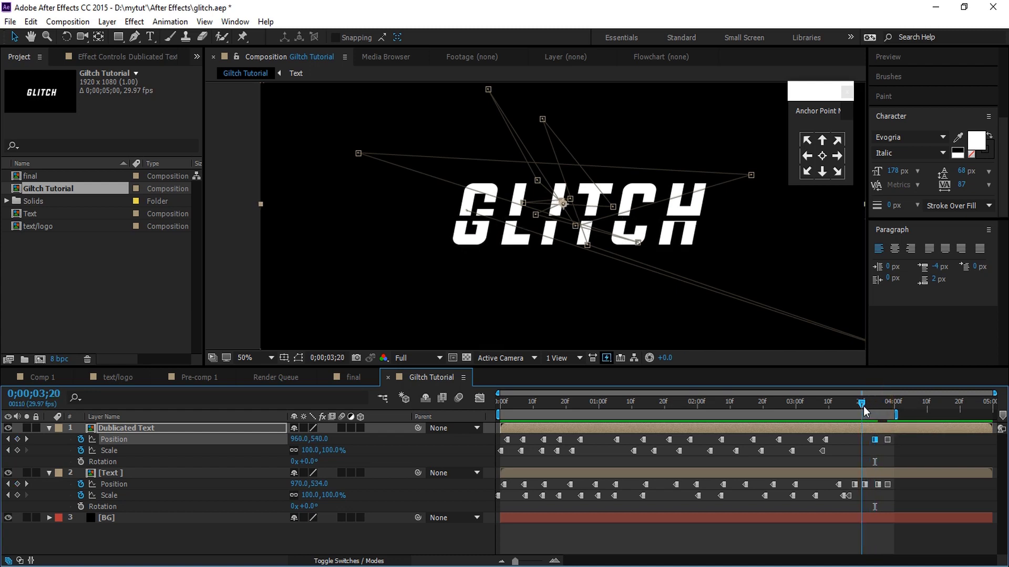
pyautogui.press('Right')
pyautogui.press('Right')
pyautogui.hotkey('shift', 'Right')
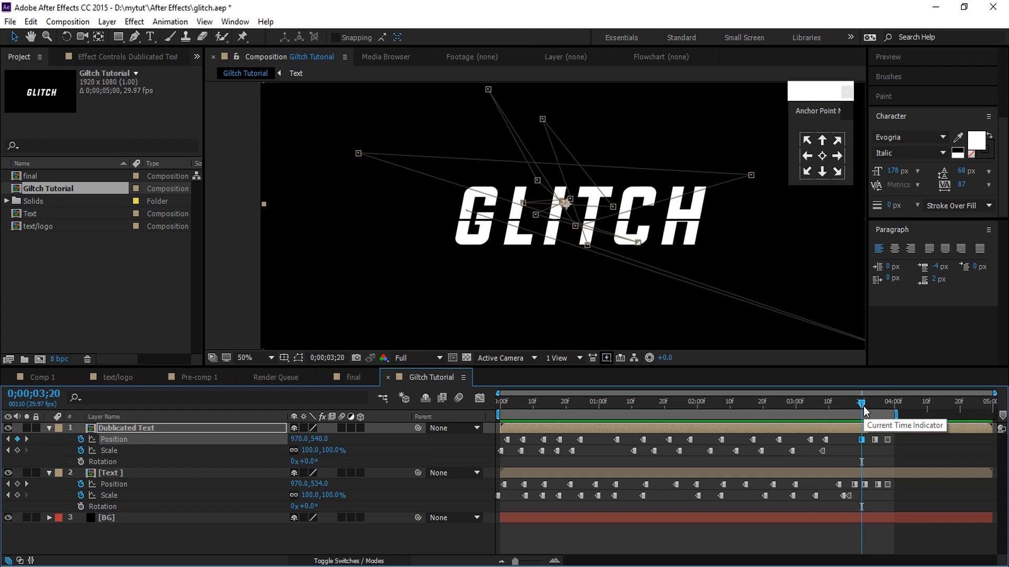
pyautogui.press('Up')
pyautogui.press('Up')
pyautogui.moveTo(863, 406); pyautogui.dragTo(849, 406)
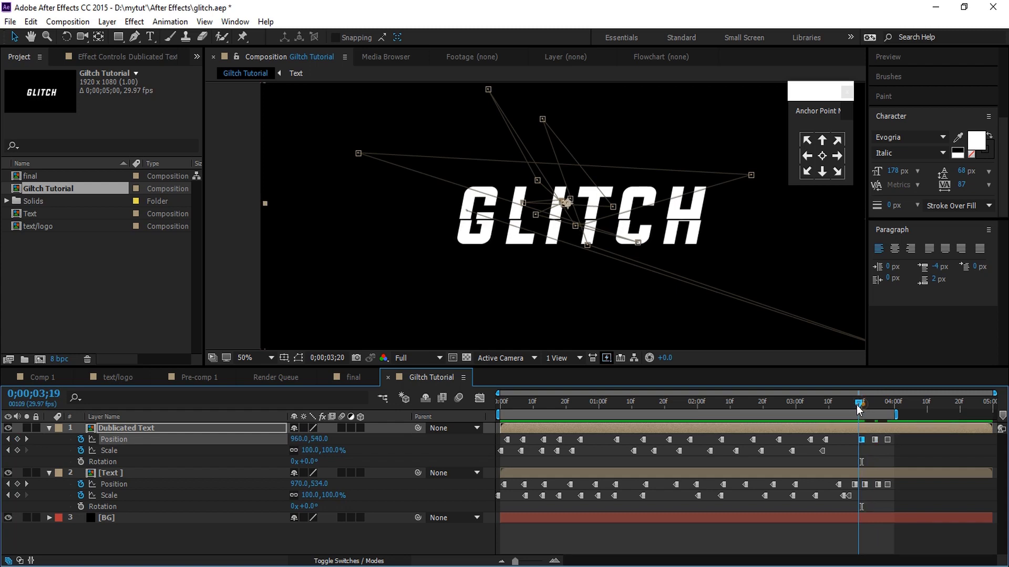
pyautogui.press('Down')
pyautogui.press('Down')
pyautogui.press('Down')
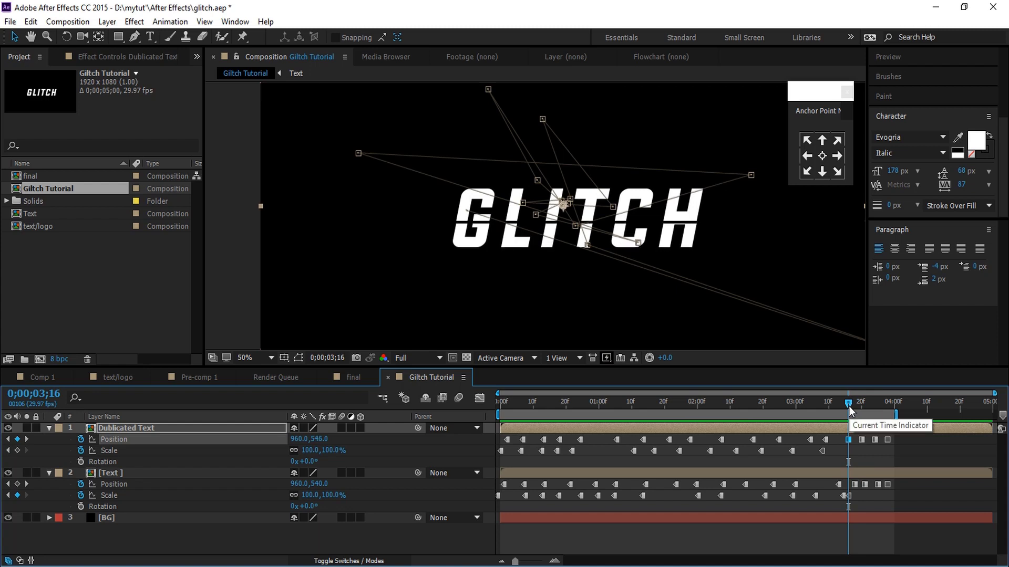
pyautogui.press('Right')
pyautogui.press('Right')
pyautogui.moveTo(850, 410); pyautogui.dragTo(733, 425)
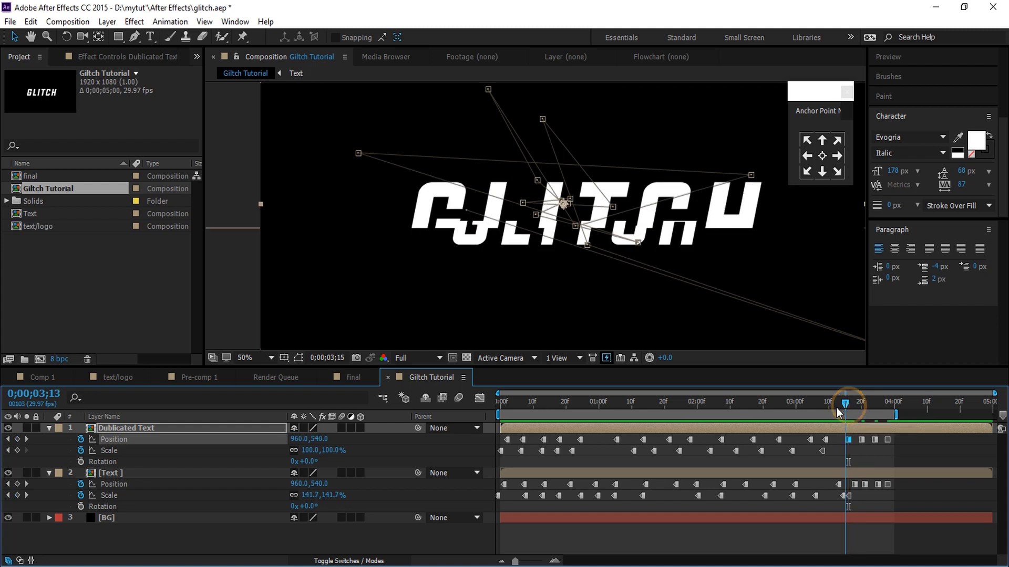
pyautogui.moveTo(640, 440)
pyautogui.mouseDown()
pyautogui.moveTo(567, 484)
pyautogui.moveTo(597, 477)
pyautogui.mouseUp()
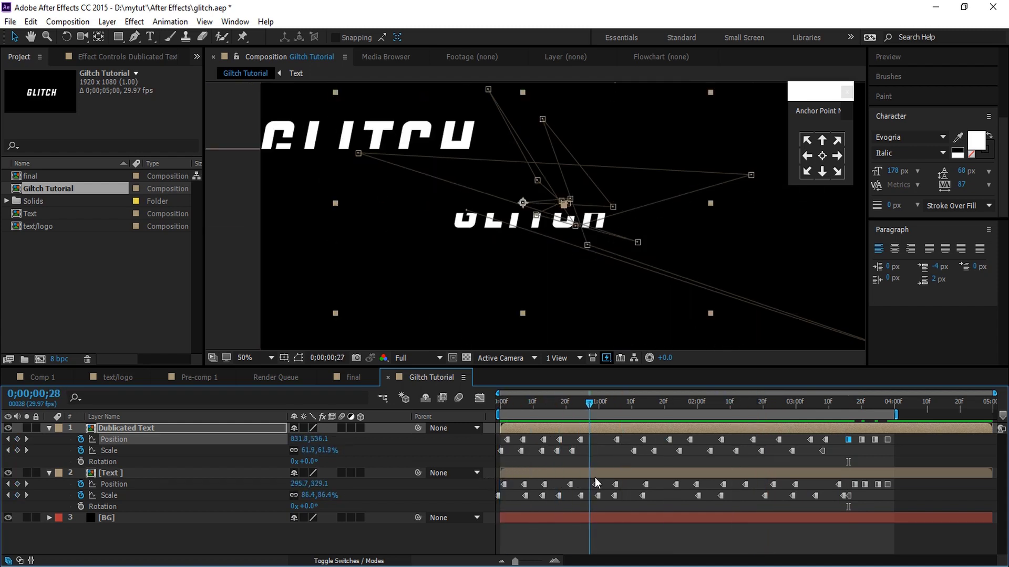
# - Zoom the viewer to 25%, preview, and extend the work-area end to about 4;20
pyautogui.press(',')
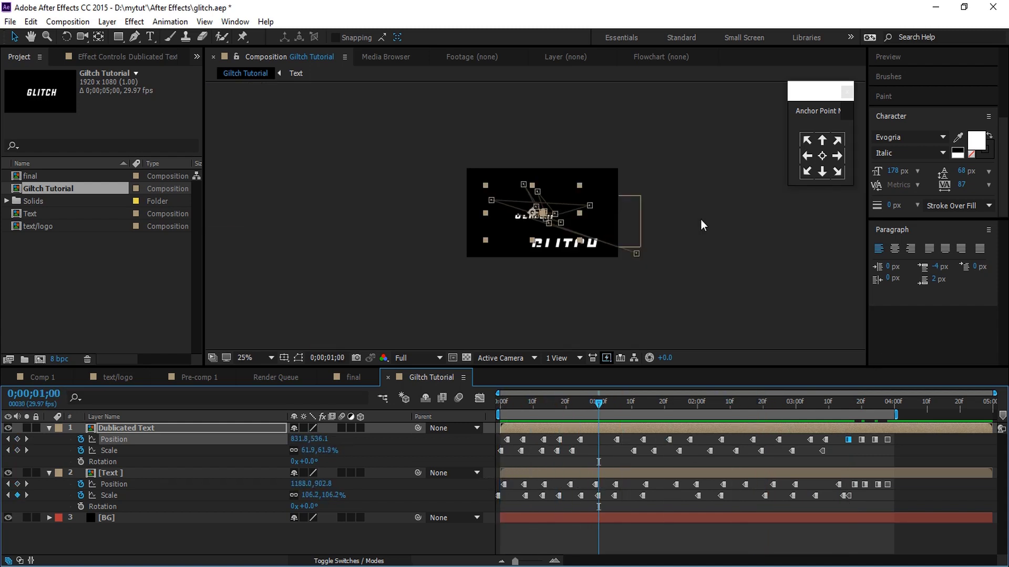
pyautogui.press('space')
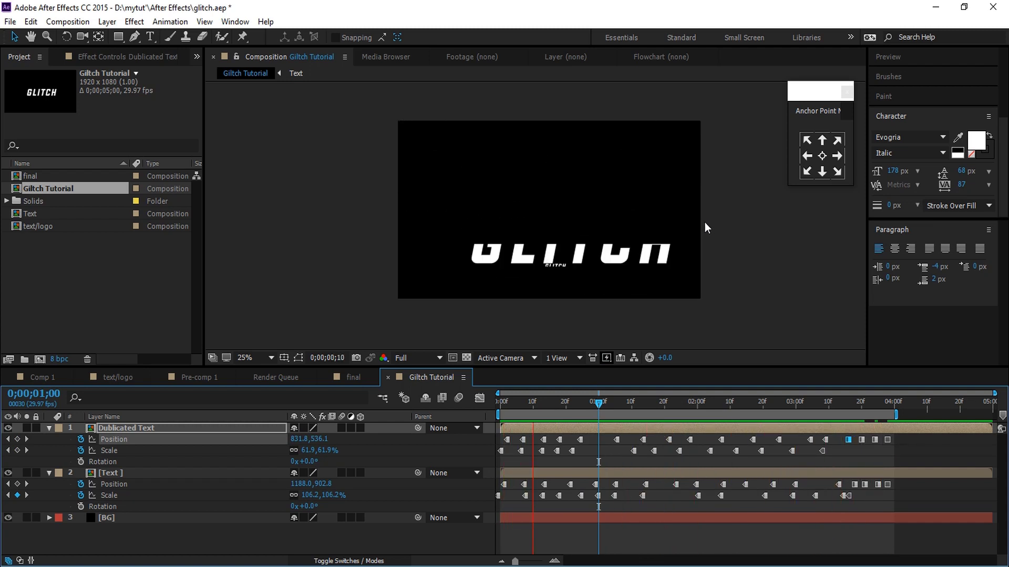
pyautogui.moveTo(895, 413); pyautogui.dragTo(969, 424)
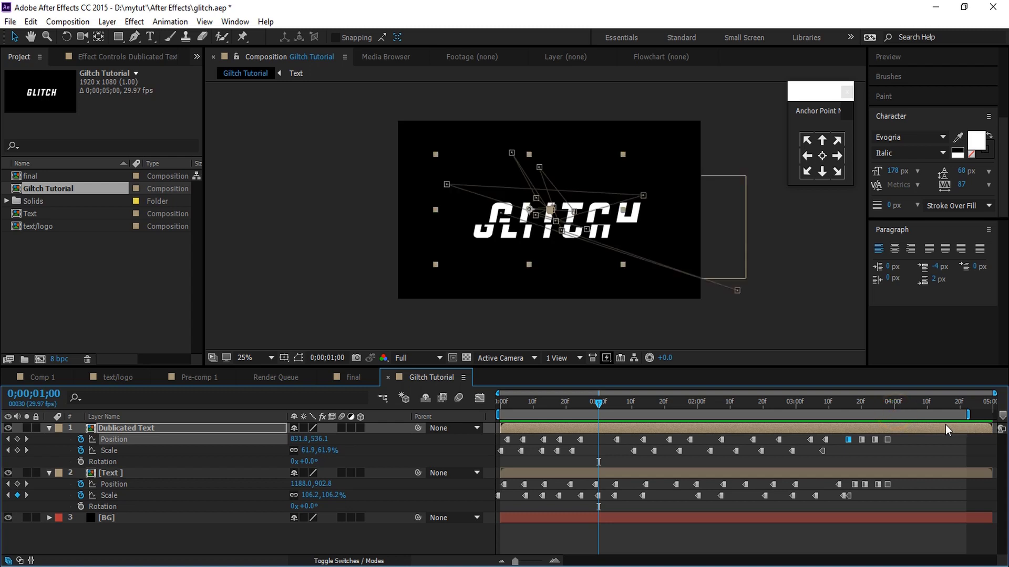
pyautogui.press('space')
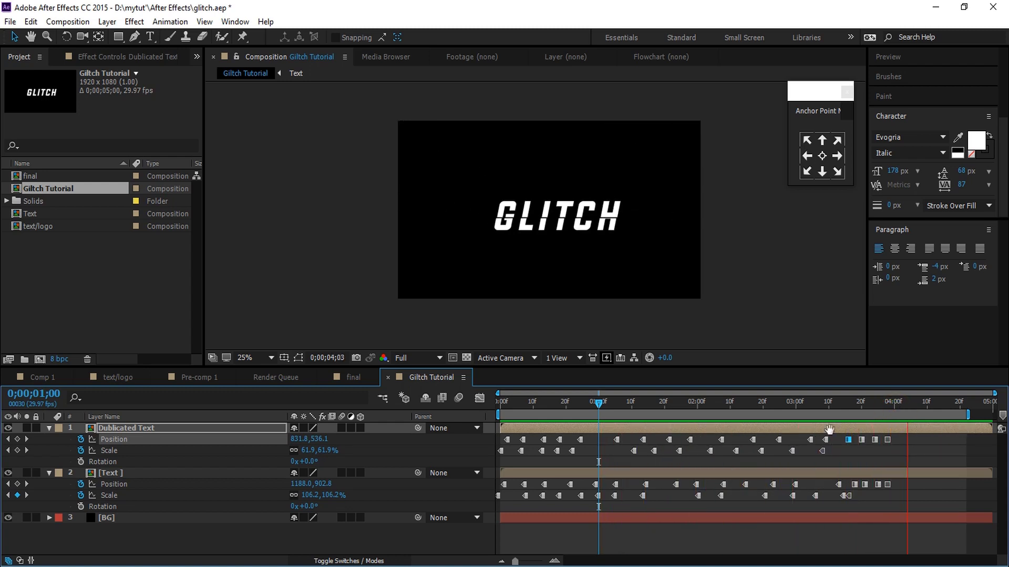
pyautogui.press('space')
# - Move the work-area start to about 3;13, preview the ending, and settle the bar around 3;20
pyautogui.moveTo(498, 415); pyautogui.dragTo(833, 414)
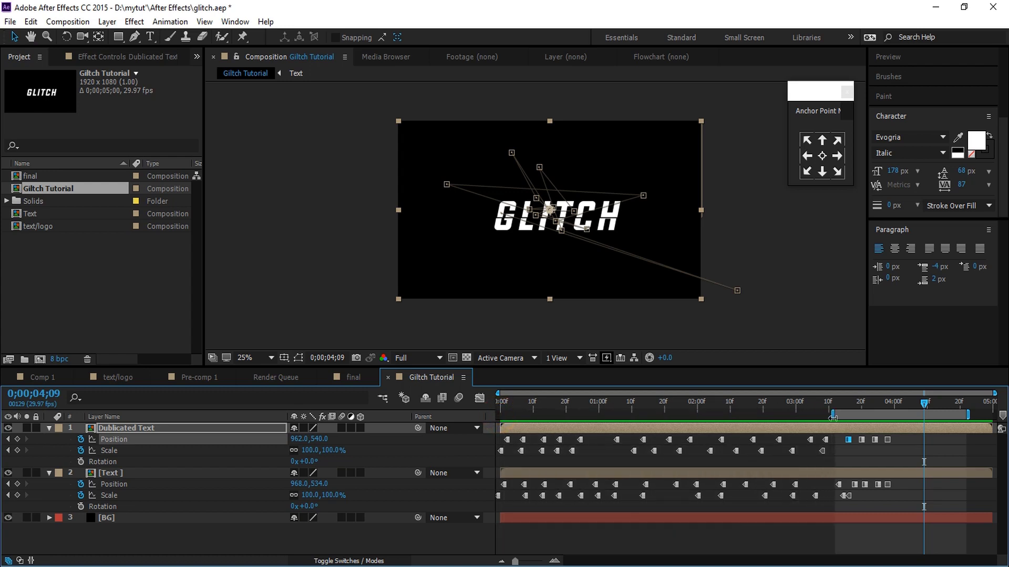
pyautogui.press('space')
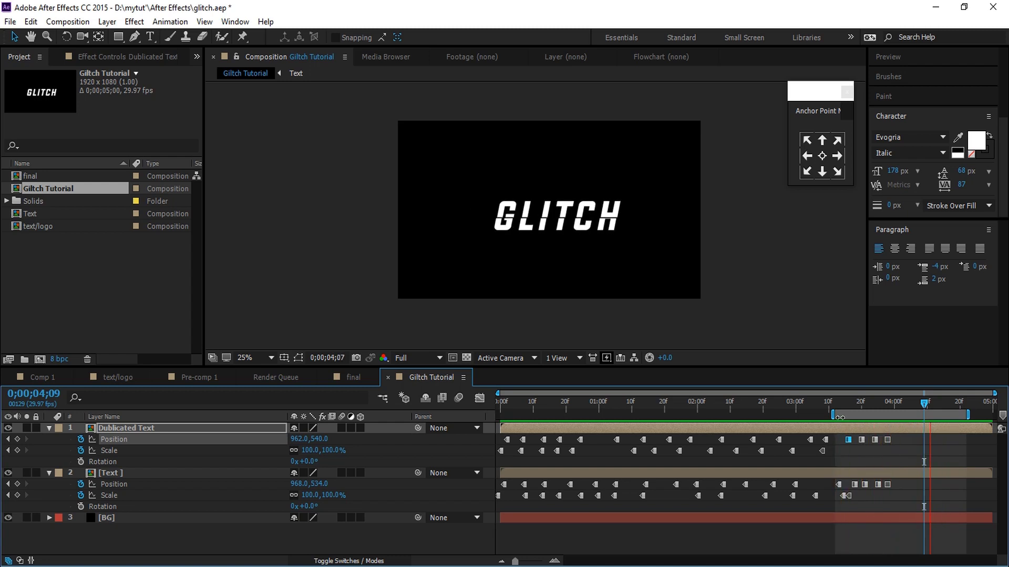
pyautogui.press('space')
pyautogui.moveTo(836, 416); pyautogui.dragTo(499, 415)
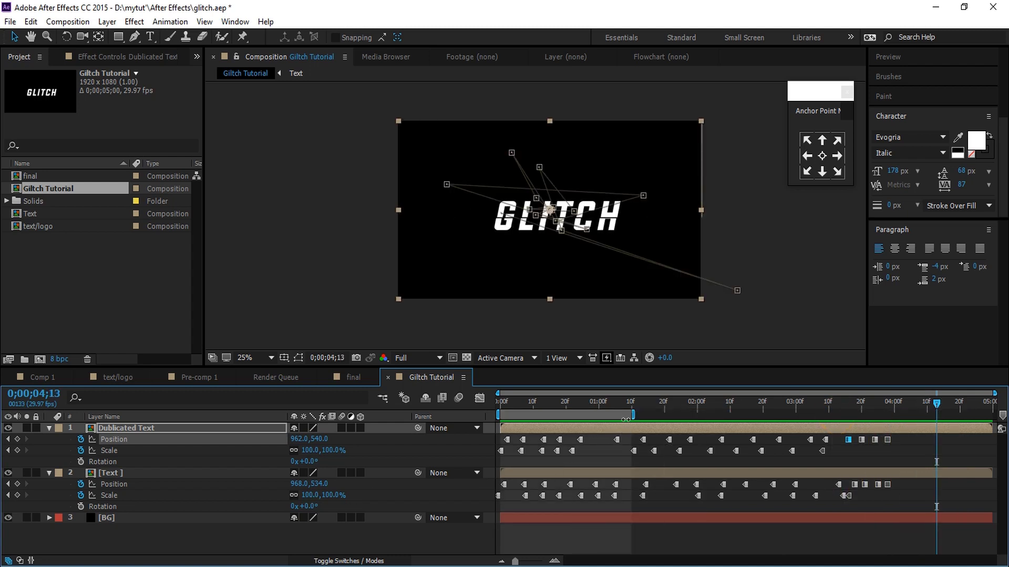
pyautogui.moveTo(625, 420); pyautogui.dragTo(859, 421)
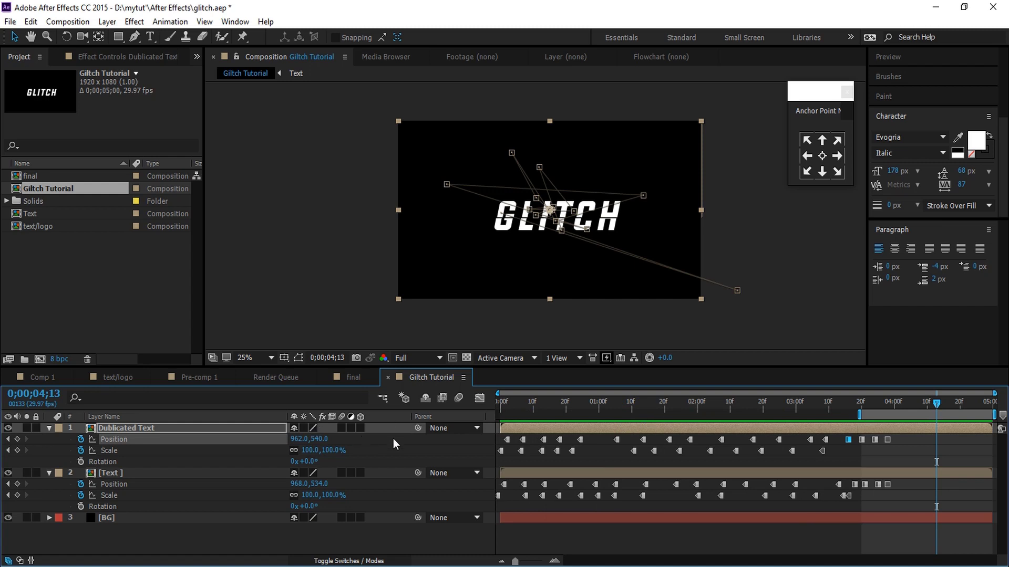
# - Select both GLITCH text layers, extend the work area, and precompose them as 'Glitch Text'
pyautogui.keyDown('ctrl'); pyautogui.click(189, 474); pyautogui.keyUp('ctrl')
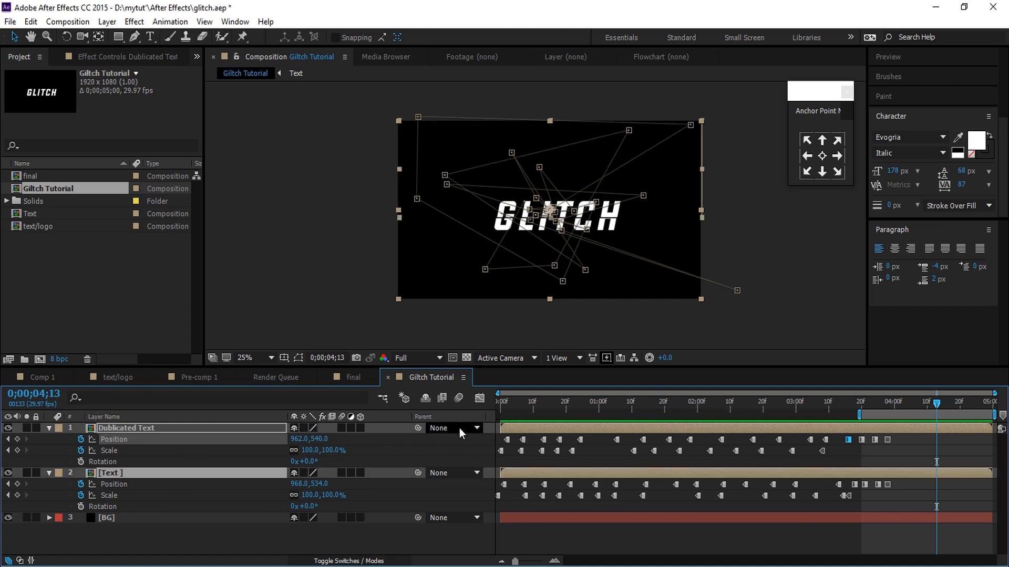
pyautogui.moveTo(849, 415); pyautogui.dragTo(384, 428)
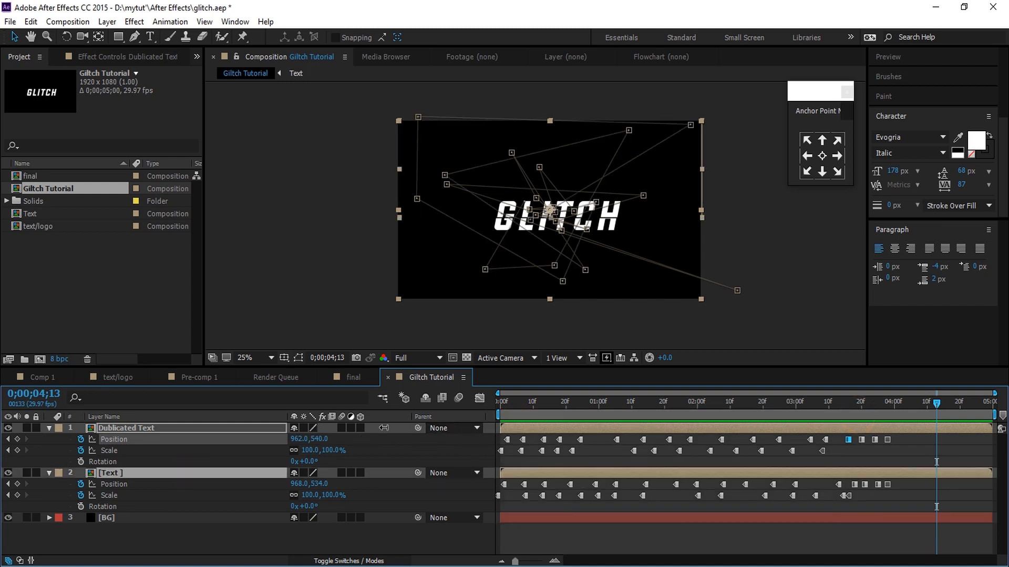
pyautogui.rightClick(205, 426)
pyautogui.click(259, 447)
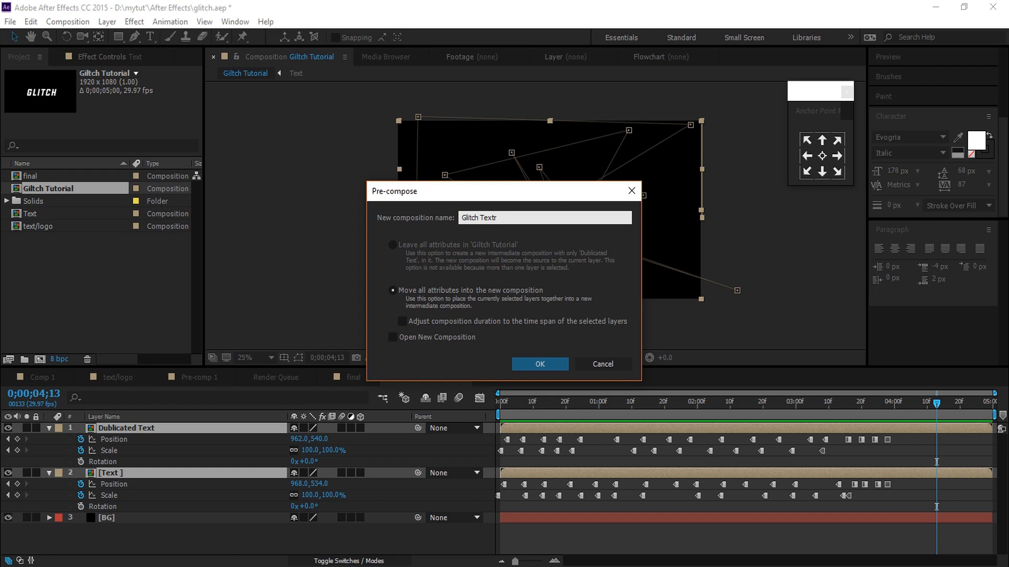
pyautogui.press('Return')
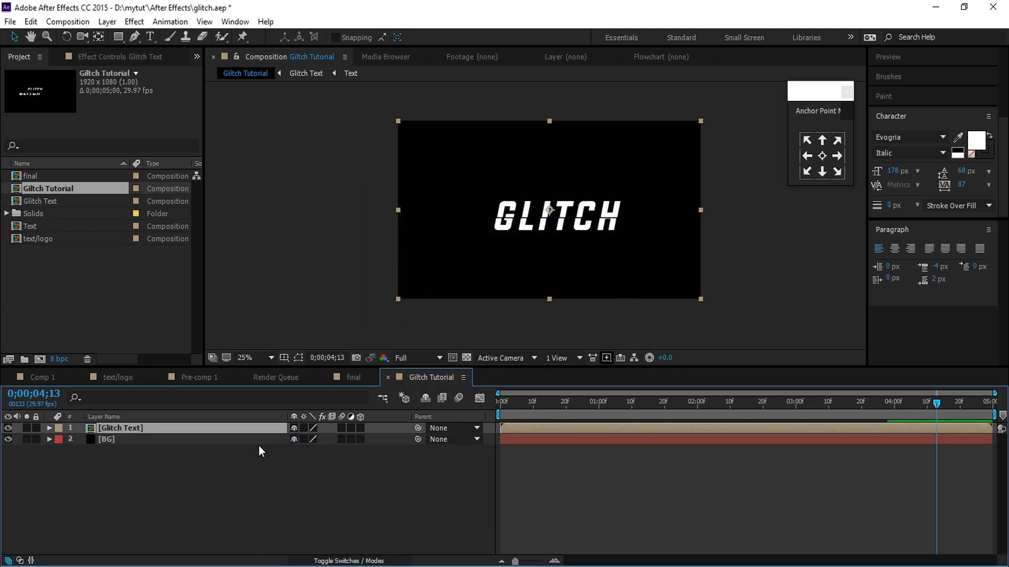
pyautogui.click(915, 147)
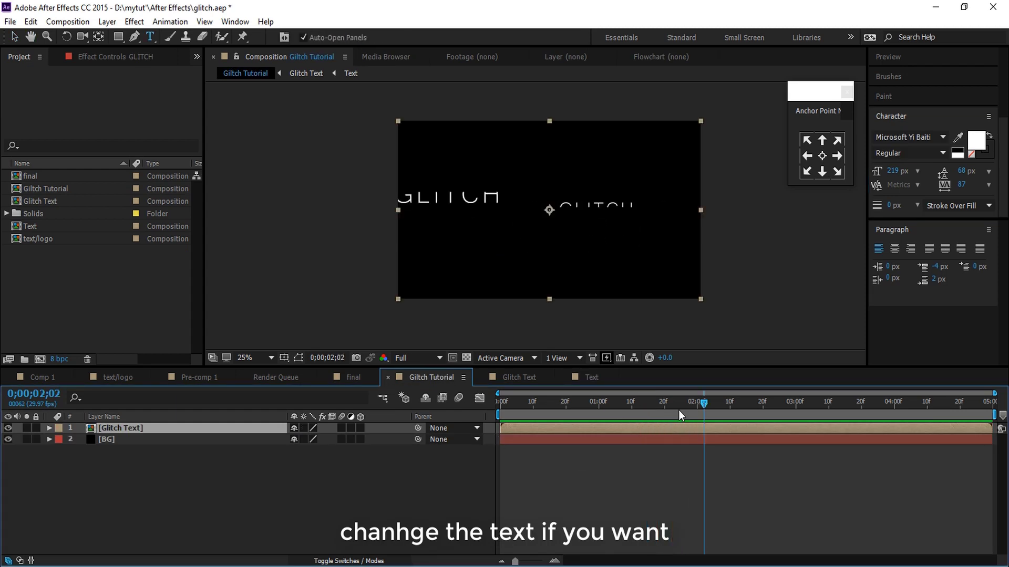
# - Create a white FFFFFF solid named 'Glitch line' at the start of the comp
pyautogui.press('Home')
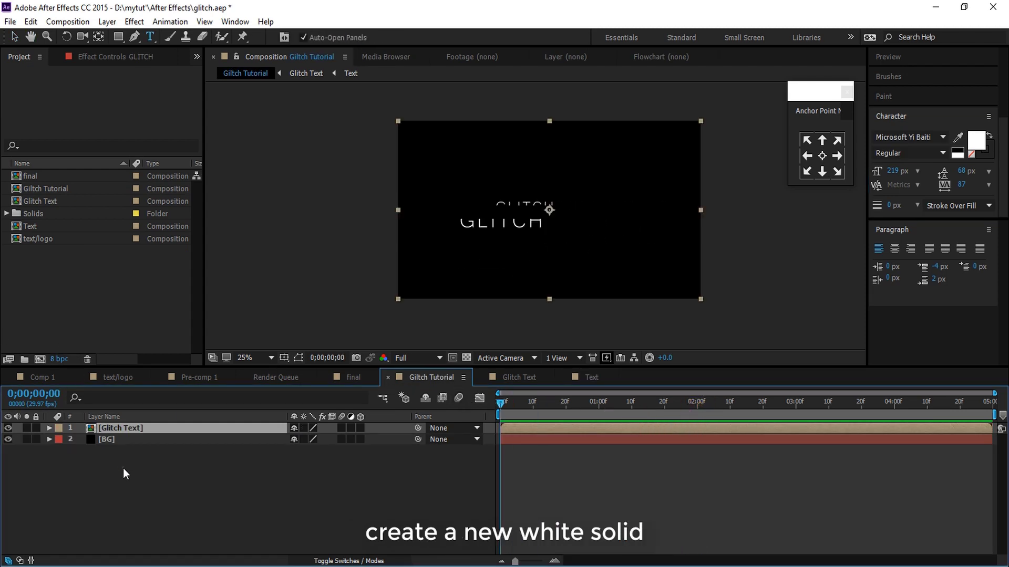
pyautogui.rightClick(123, 469)
pyautogui.moveTo(152, 342)
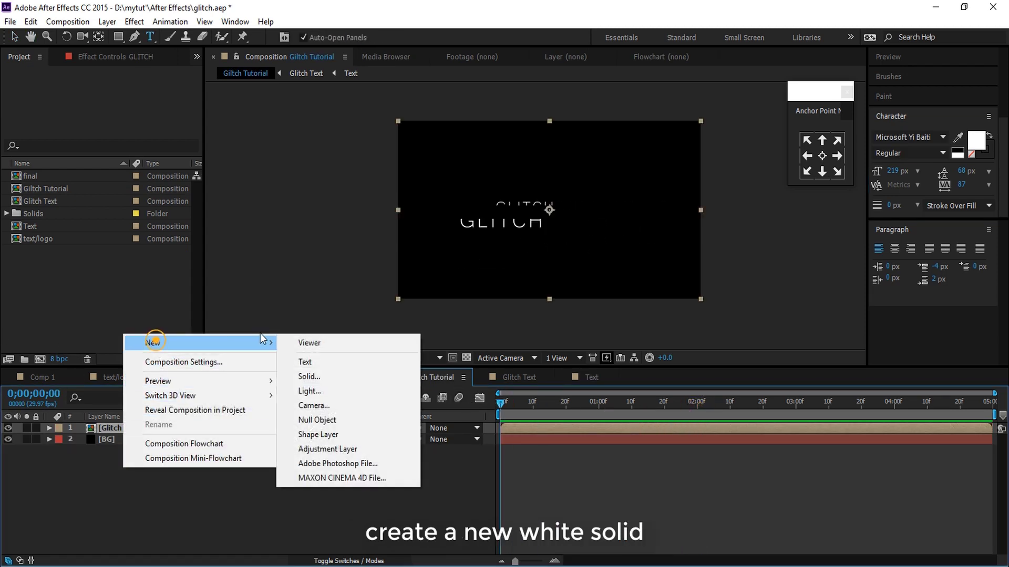
pyautogui.click(326, 374)
pyautogui.click(497, 369)
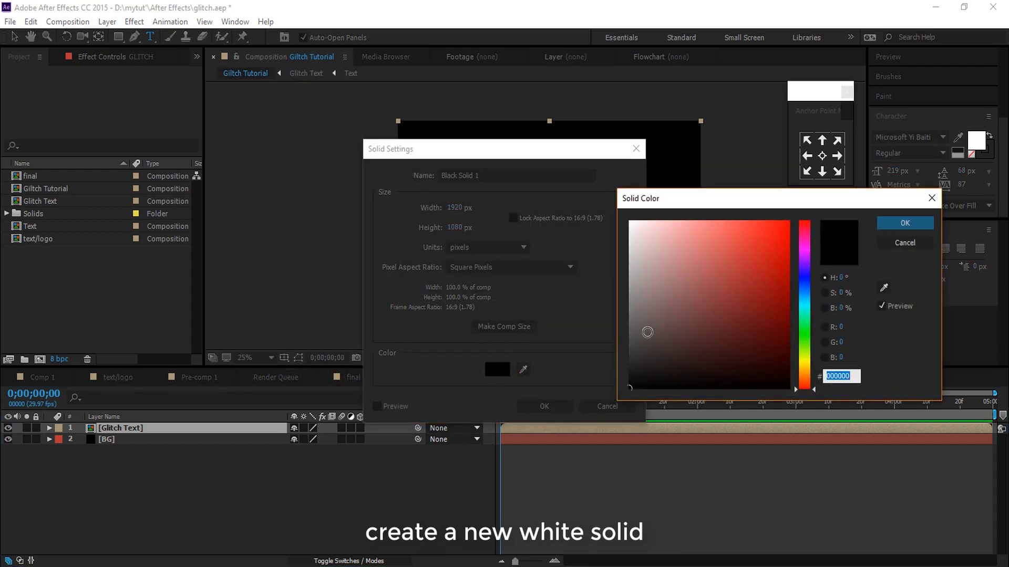
pyautogui.write('ffffff')
pyautogui.click(903, 225)
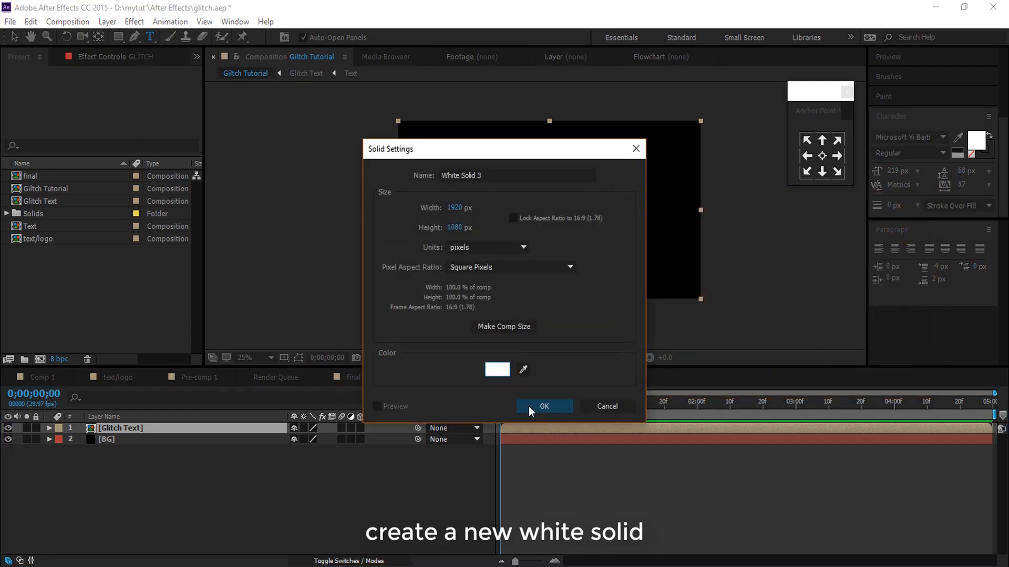
pyautogui.click(524, 175)
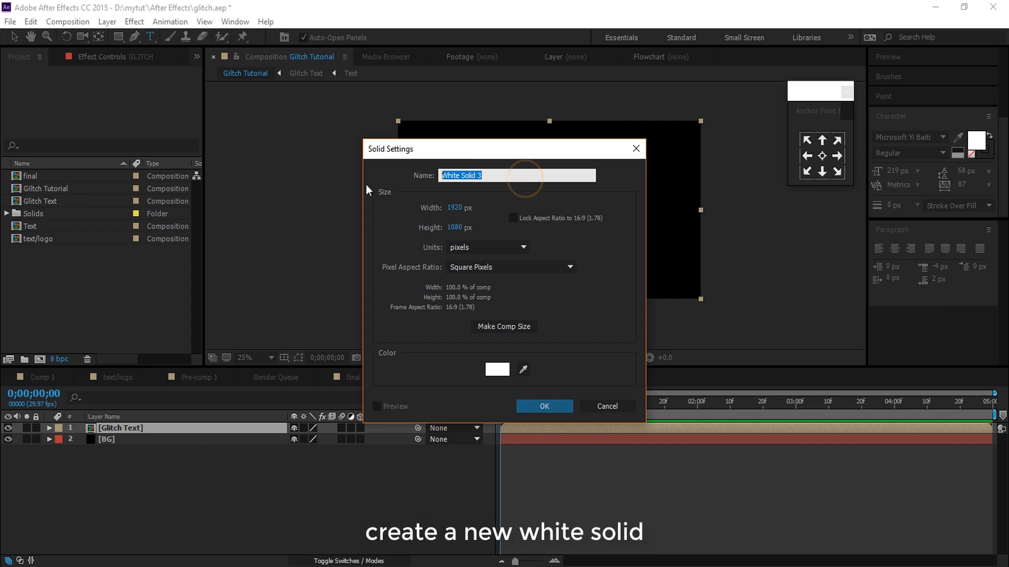
pyautogui.write('Glit')
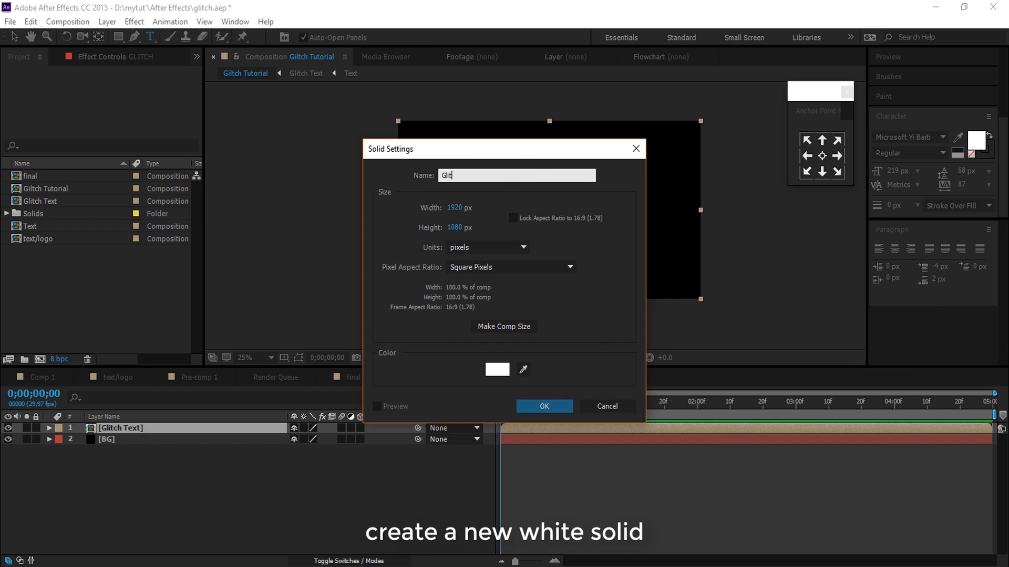
pyautogui.write('ch line')
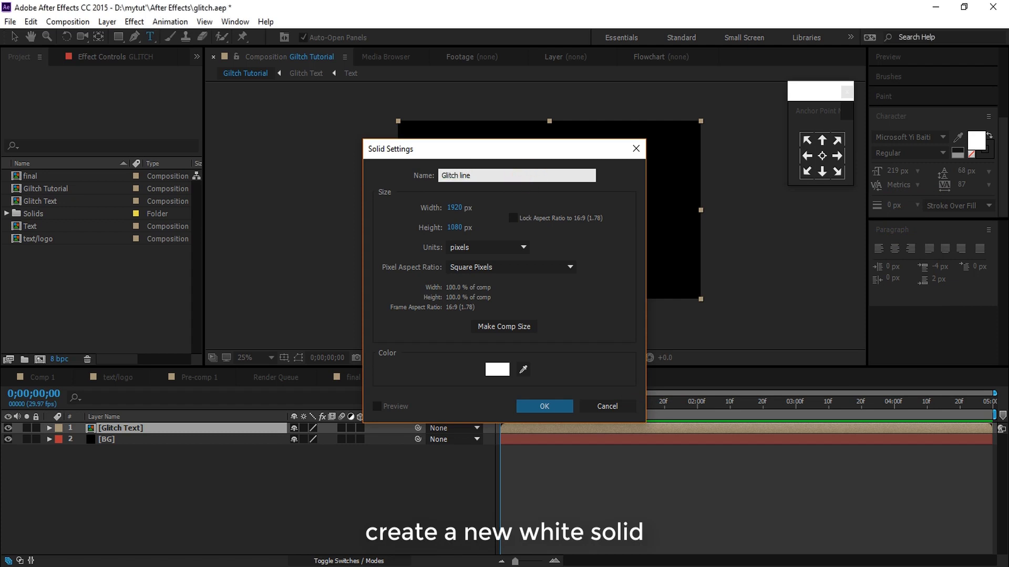
pyautogui.press('Return')
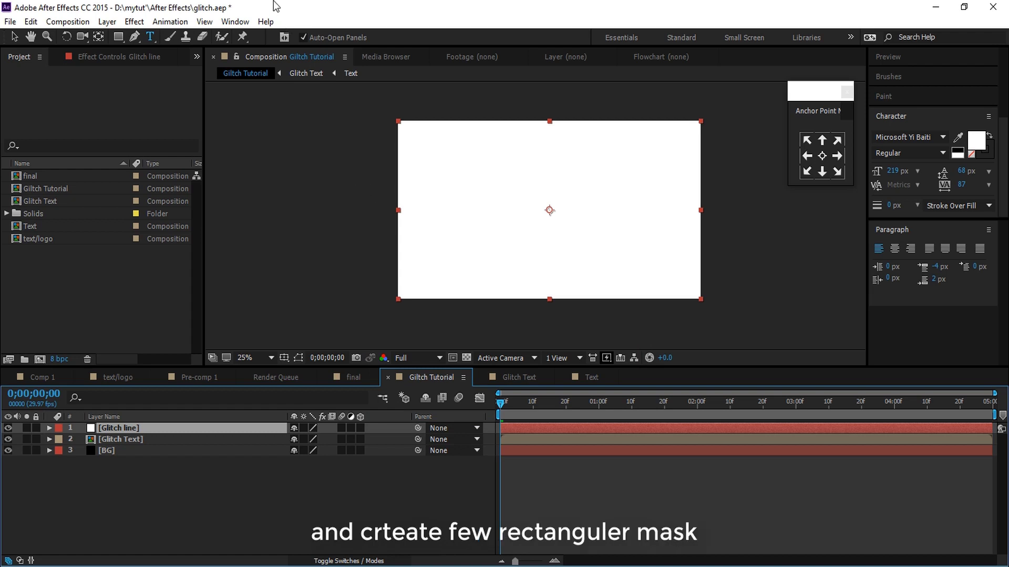
# - Draw the first rectangle masks on Glitch line: upper-left strip, bar over GL, top-right bar, long bottom bar
pyautogui.click(118, 35)
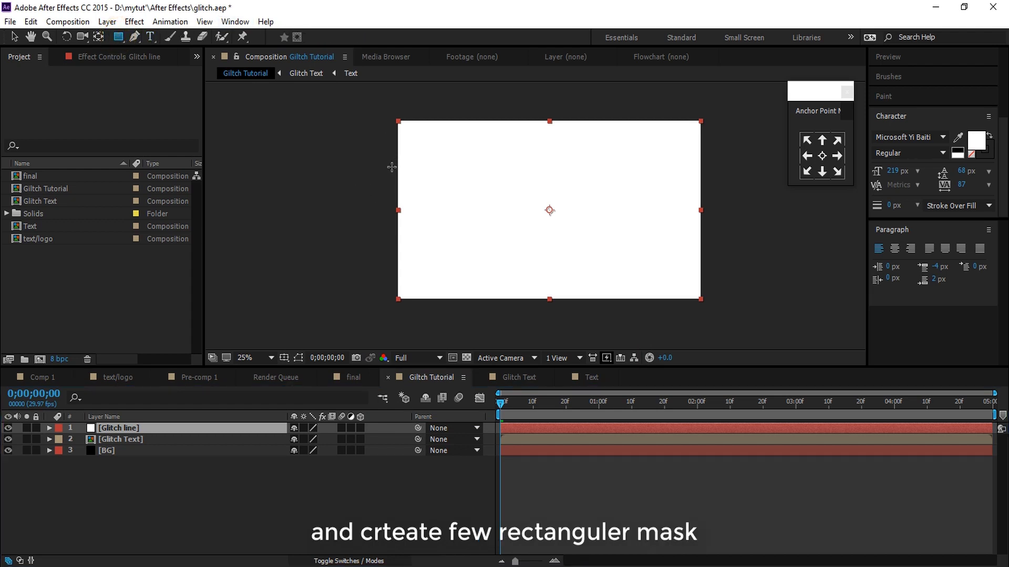
pyautogui.moveTo(390, 167)
pyautogui.mouseDown()
pyautogui.moveTo(500, 197)
pyautogui.moveTo(559, 186)
pyautogui.mouseUp()
pyautogui.moveTo(432, 215); pyautogui.dragTo(487, 230)
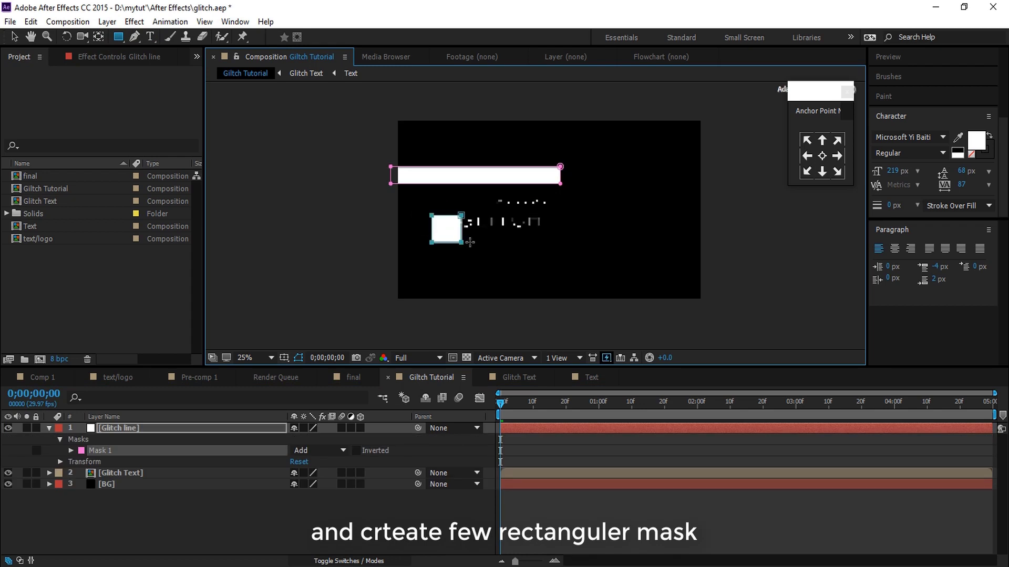
pyautogui.moveTo(618, 143); pyautogui.dragTo(677, 132)
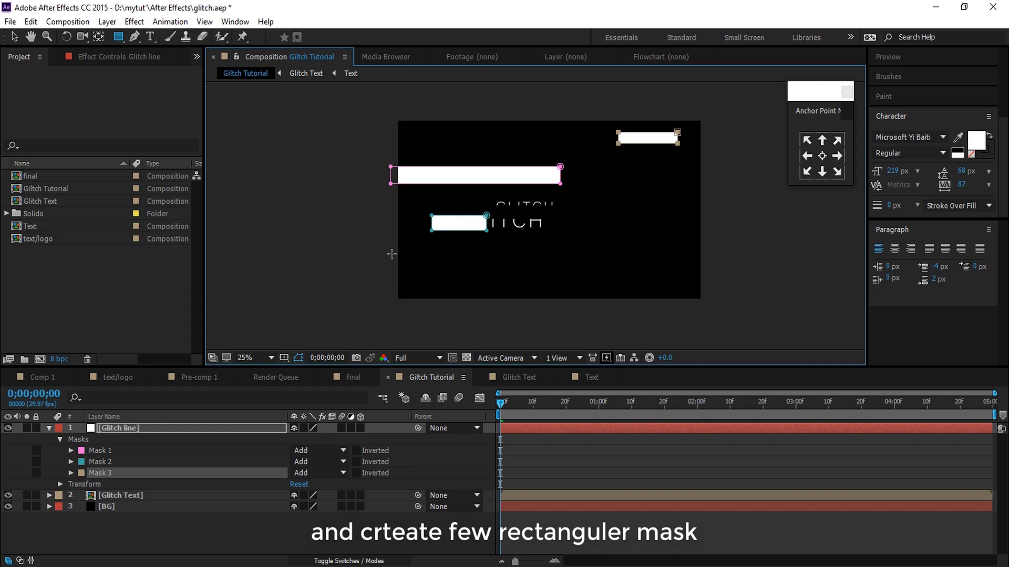
pyautogui.moveTo(391, 253); pyautogui.dragTo(717, 260)
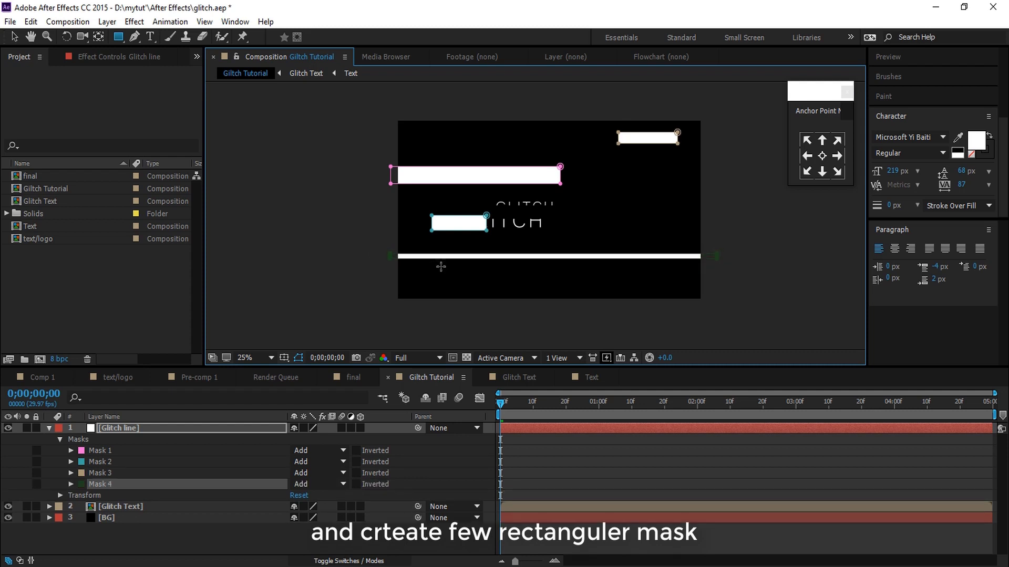
pyautogui.press('Delete')
pyautogui.moveTo(424, 253); pyautogui.dragTo(720, 257)
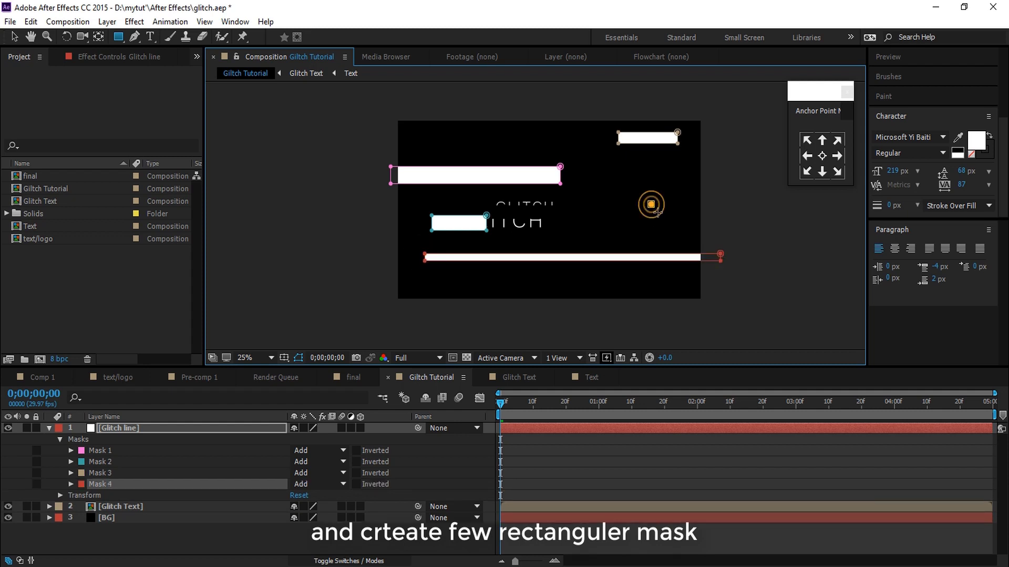
# - Add five more small bar masks to reach nine, collapse the layer and preview
pyautogui.moveTo(651, 205); pyautogui.dragTo(671, 212)
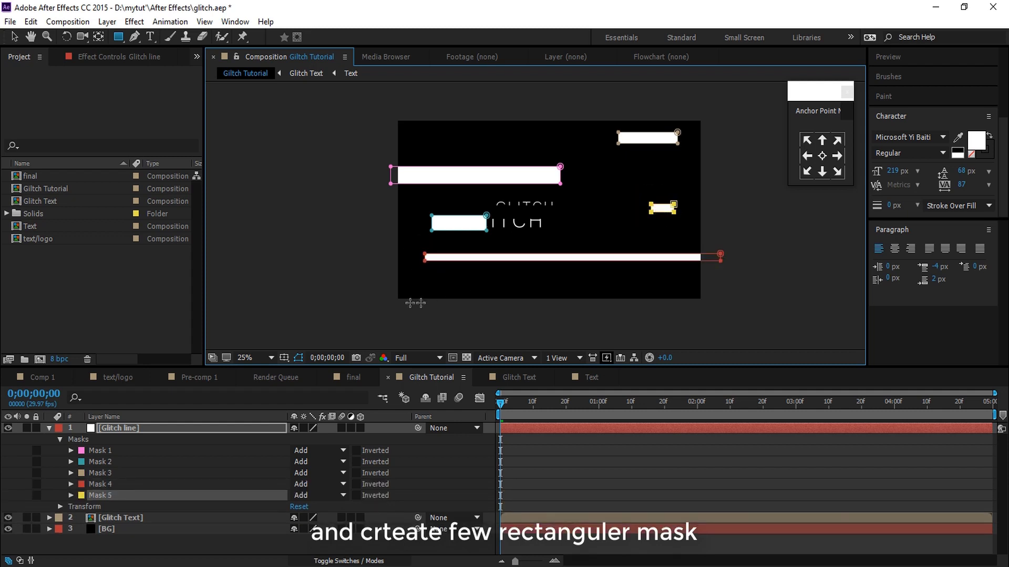
pyautogui.moveTo(399, 288); pyautogui.dragTo(438, 297)
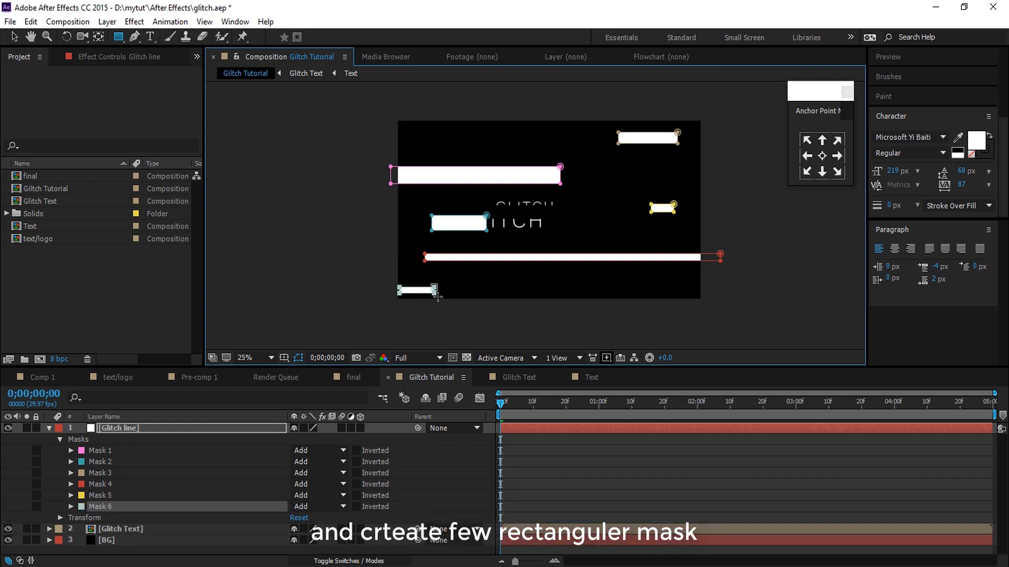
pyautogui.moveTo(393, 117); pyautogui.dragTo(478, 128)
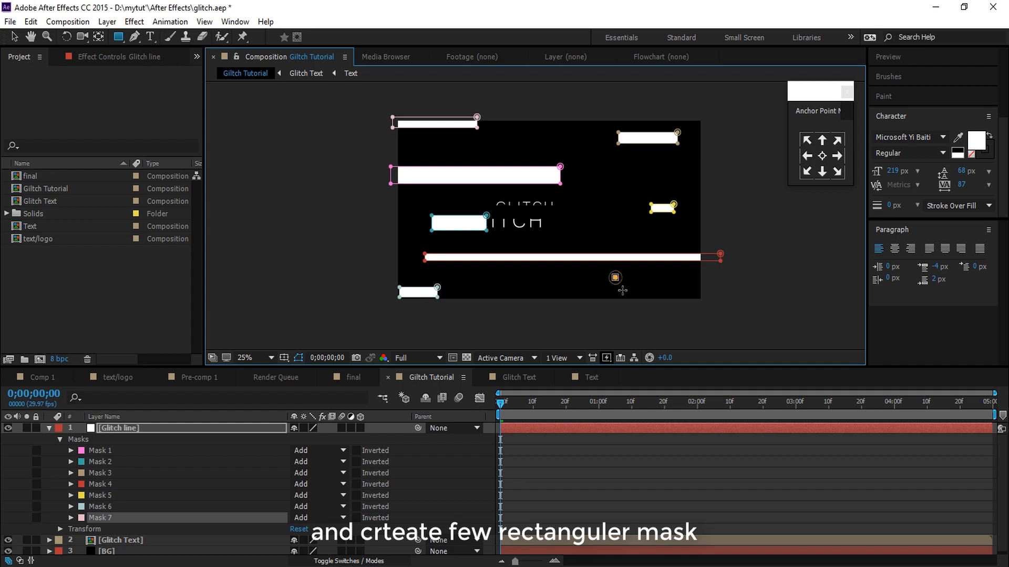
pyautogui.moveTo(614, 276); pyautogui.dragTo(625, 294)
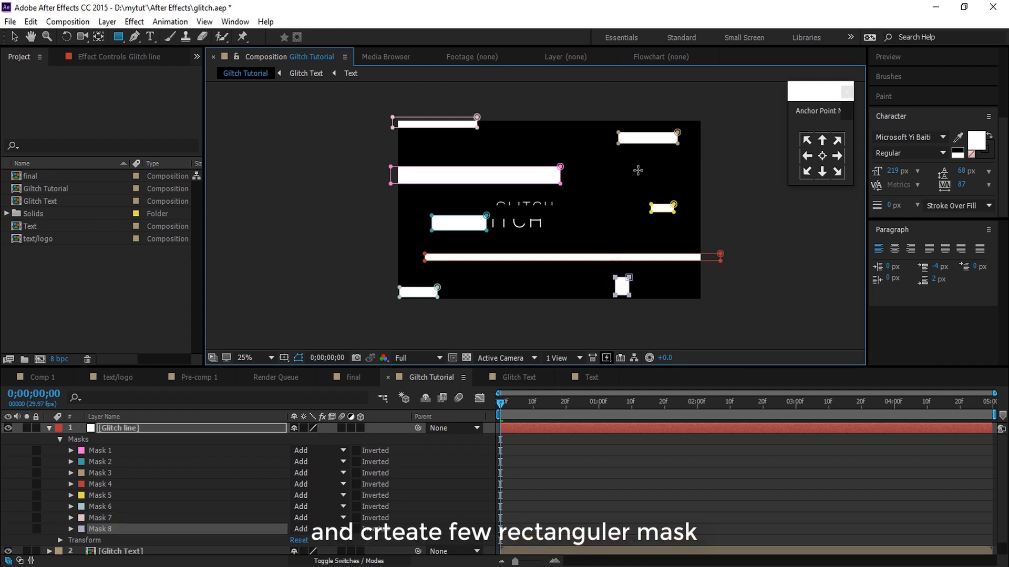
pyautogui.moveTo(637, 168); pyautogui.dragTo(665, 183)
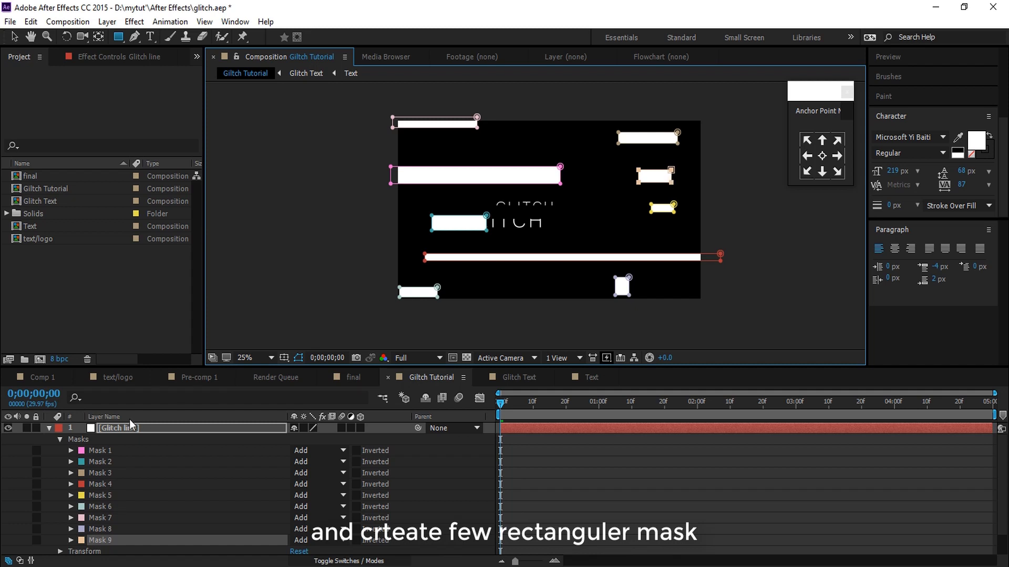
pyautogui.click(59, 440)
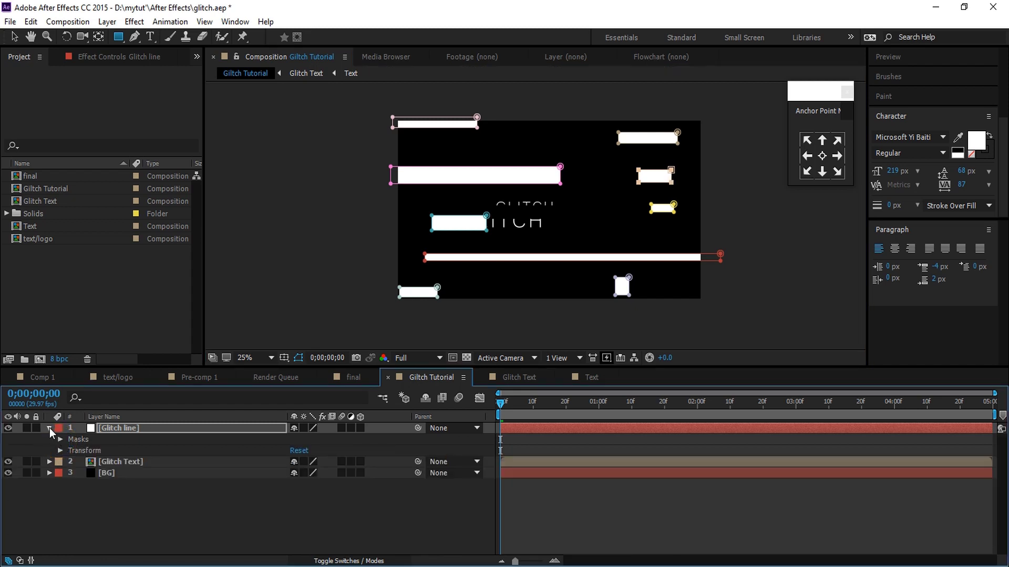
pyautogui.click(50, 428)
pyautogui.press('space')
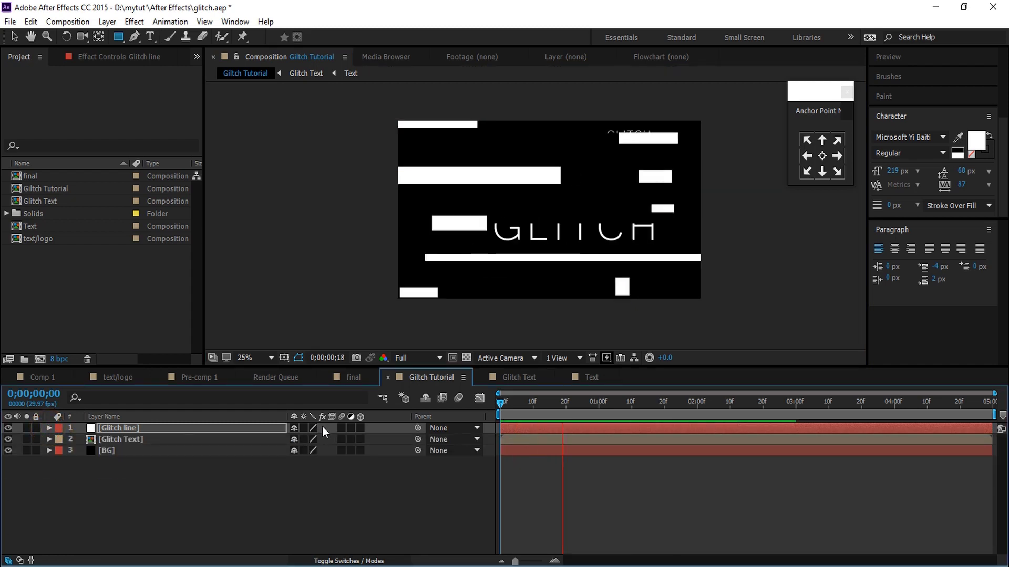
# - Add a wiggle(50,500) expression to Glitch line's Position and preview it
pyautogui.click(188, 427)
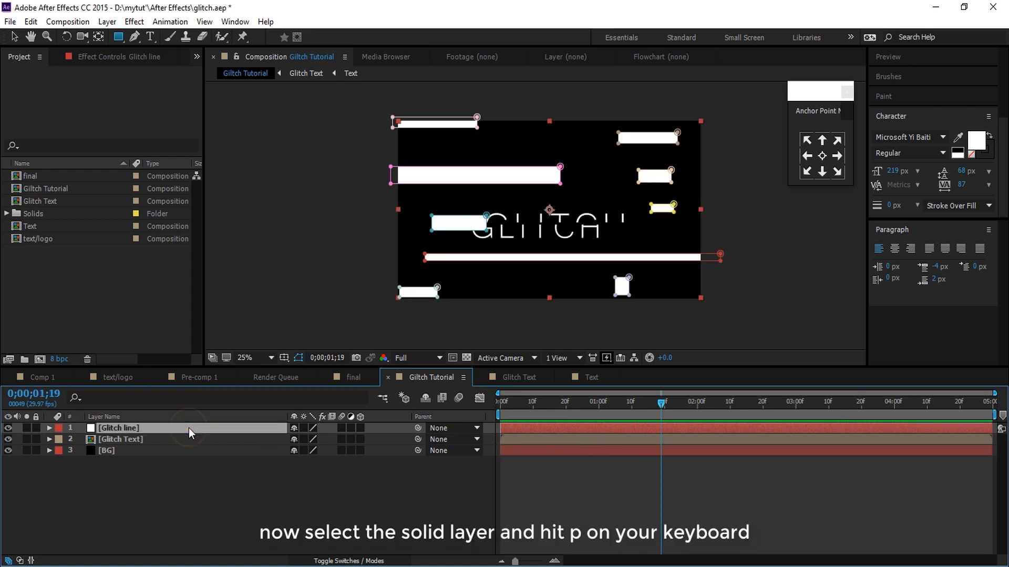
pyautogui.press('p')
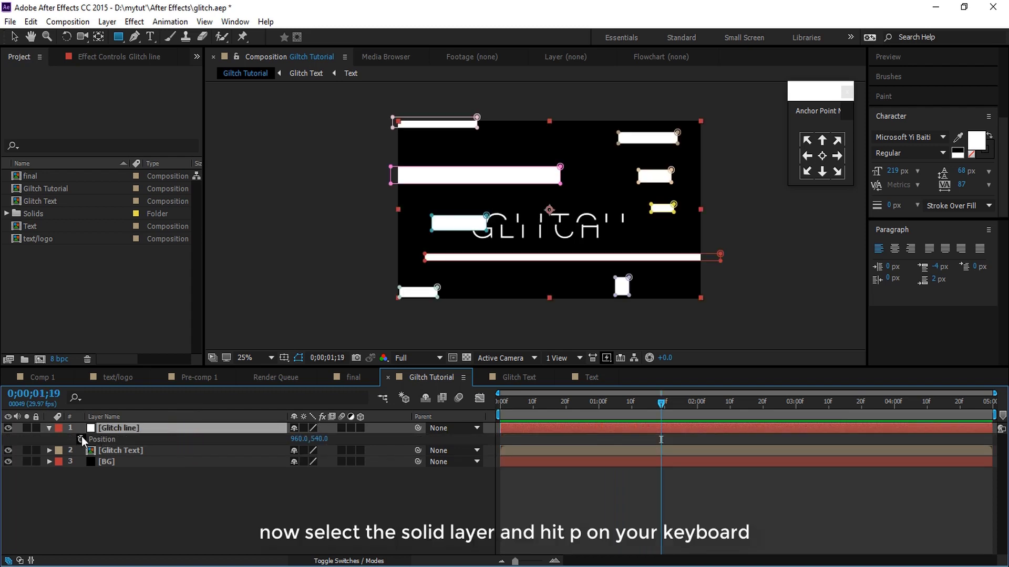
pyautogui.keyDown('alt'); pyautogui.click(81, 439); pyautogui.keyUp('alt')
pyautogui.write('wiggle(50,500')
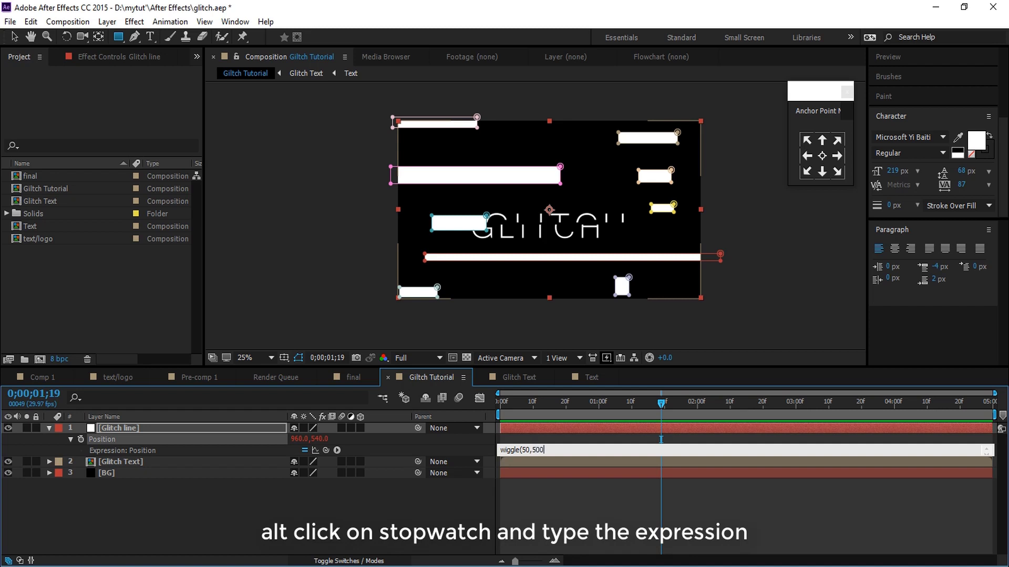
pyautogui.press('Return')
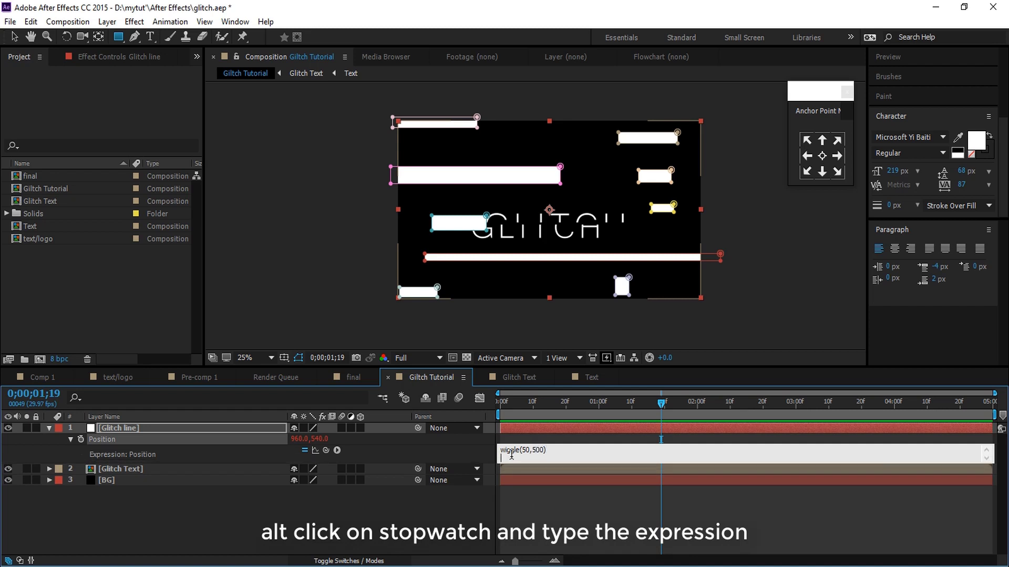
pyautogui.click(478, 540)
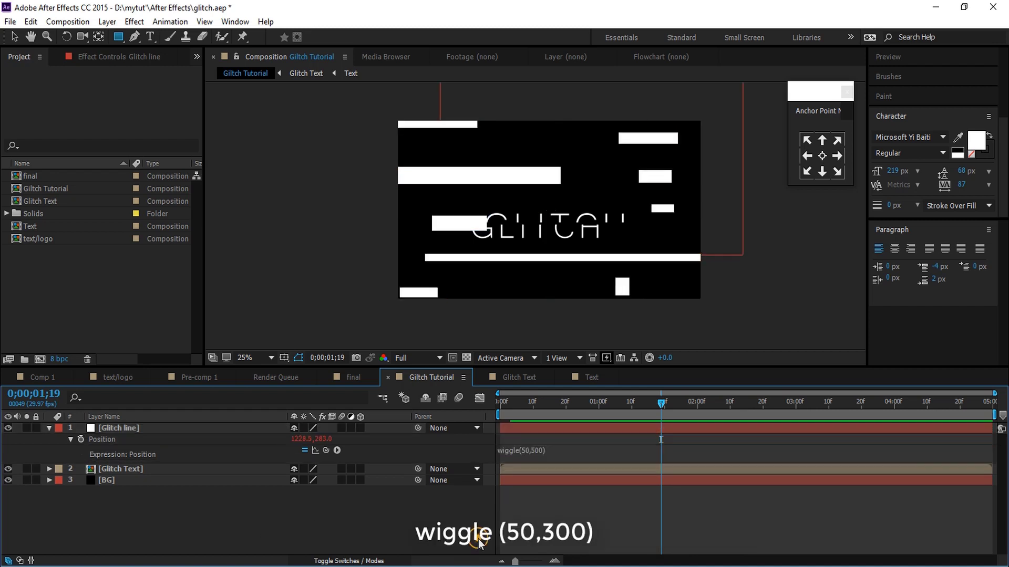
pyautogui.press('space')
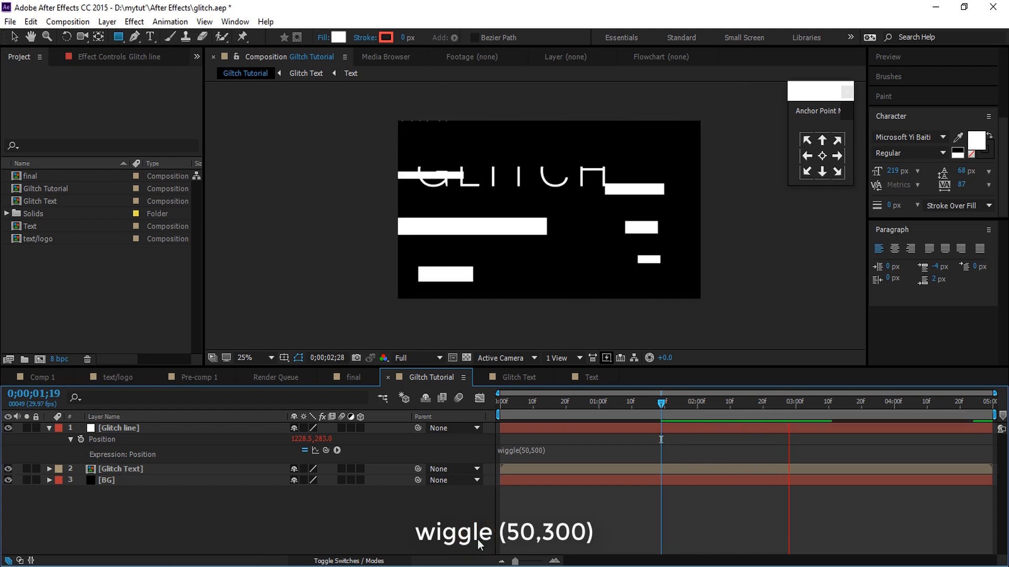
pyautogui.press('space')
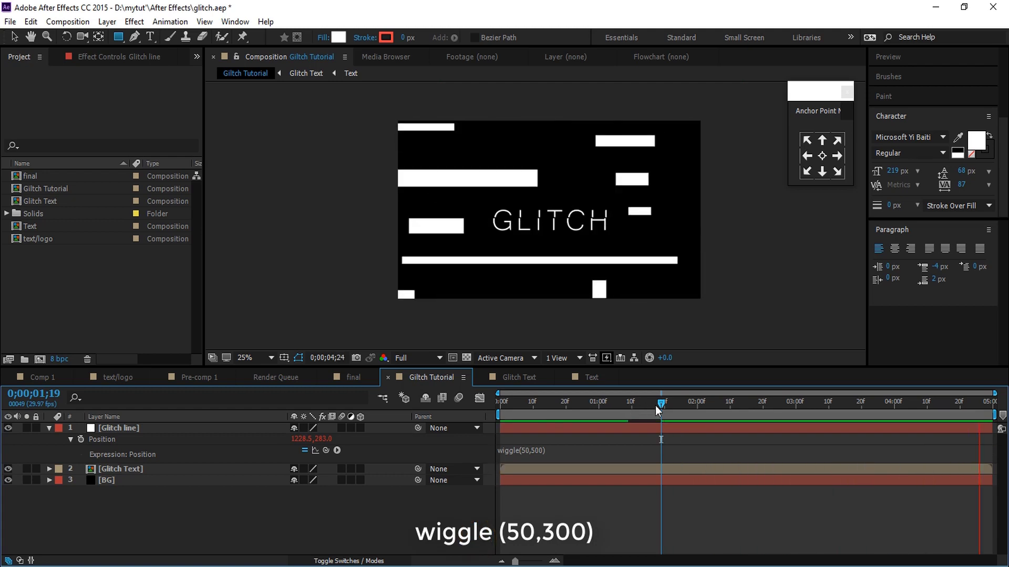
# - Edit the Position expression to wiggle(50,300) and preview the smaller jitter
pyautogui.click(537, 450)
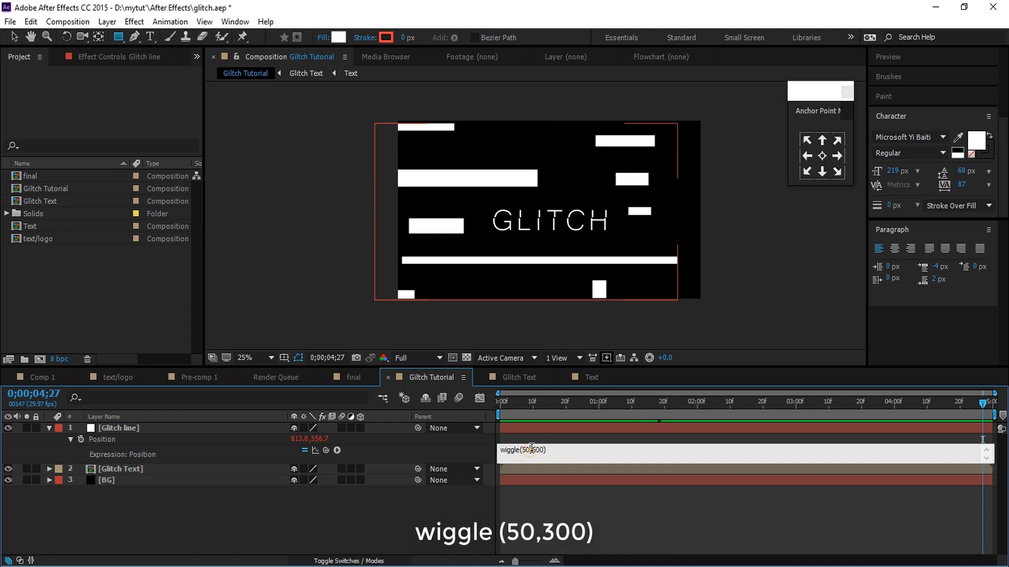
pyautogui.moveTo(537, 451); pyautogui.dragTo(544, 451)
pyautogui.write('00')
pyautogui.press('KP_Enter')
pyautogui.press('space')
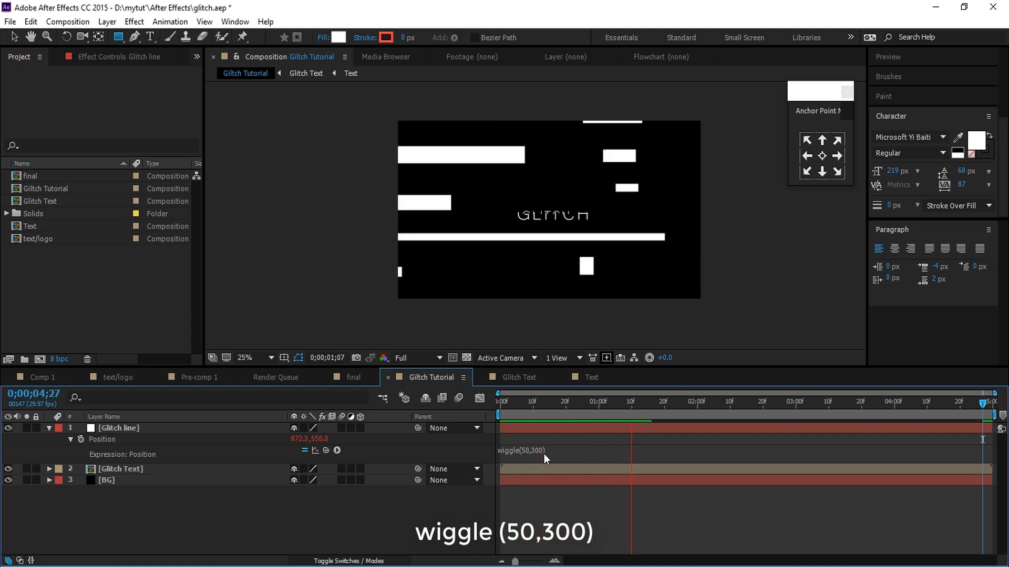
pyautogui.click(150, 429)
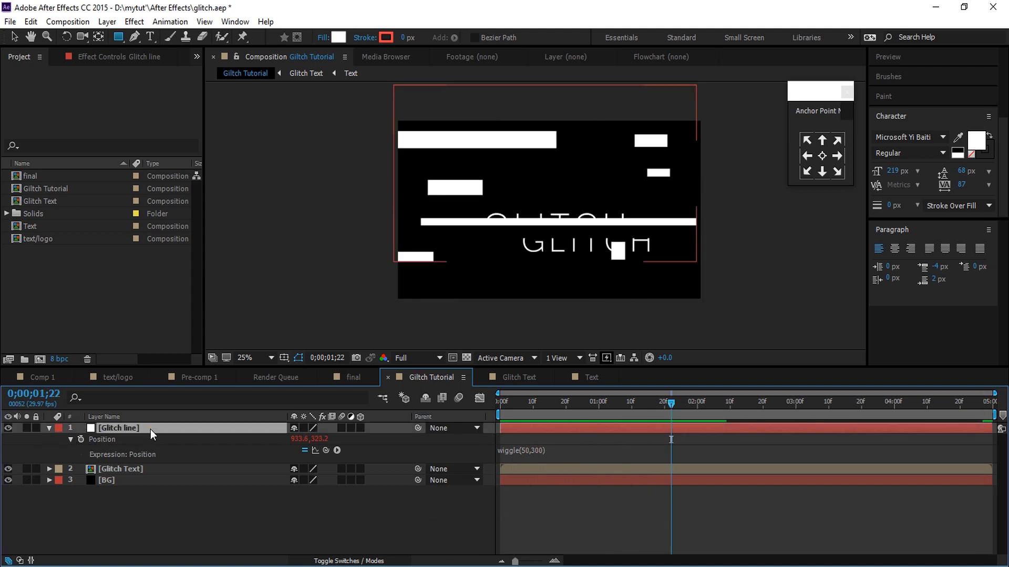
# - Add a wiggle(20,200) expression to Glitch line's Scale and preview the bars
pyautogui.press('s')
pyautogui.click(80, 440)
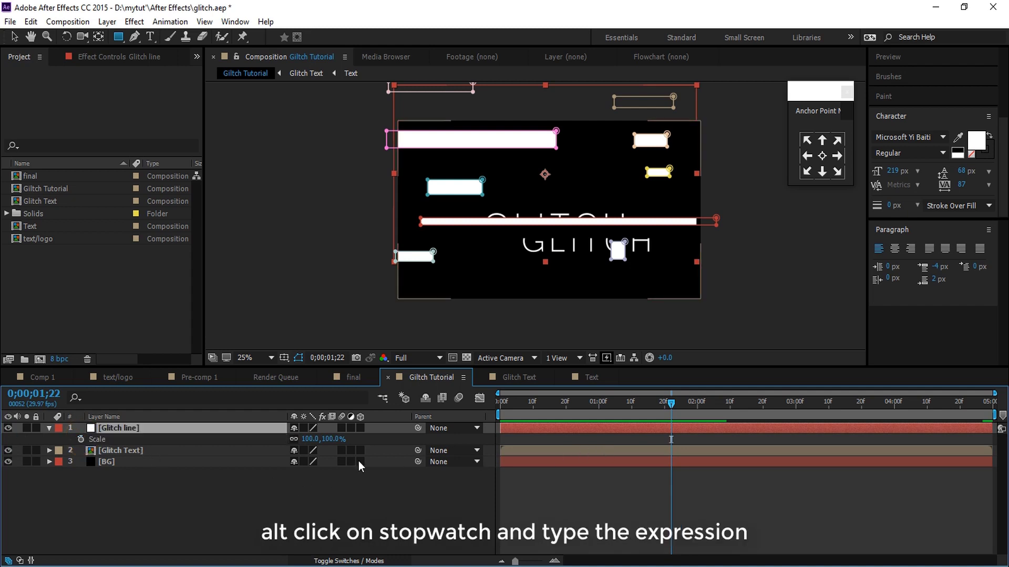
pyautogui.keyDown('alt'); pyautogui.click(80, 439); pyautogui.keyUp('alt')
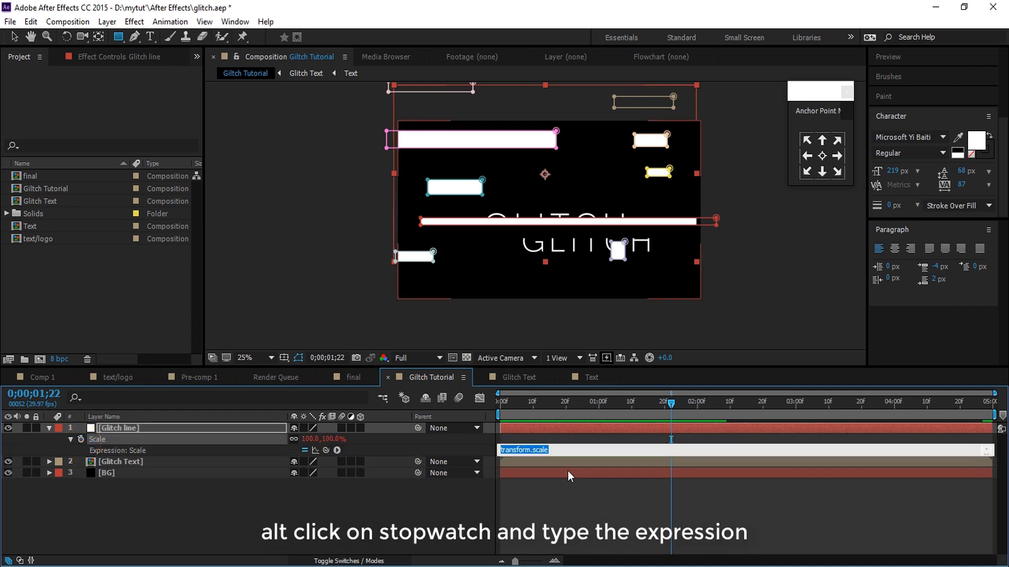
pyautogui.write('w')
pyautogui.write('(')
pyautogui.write('50')
pyautogui.write('20,200')
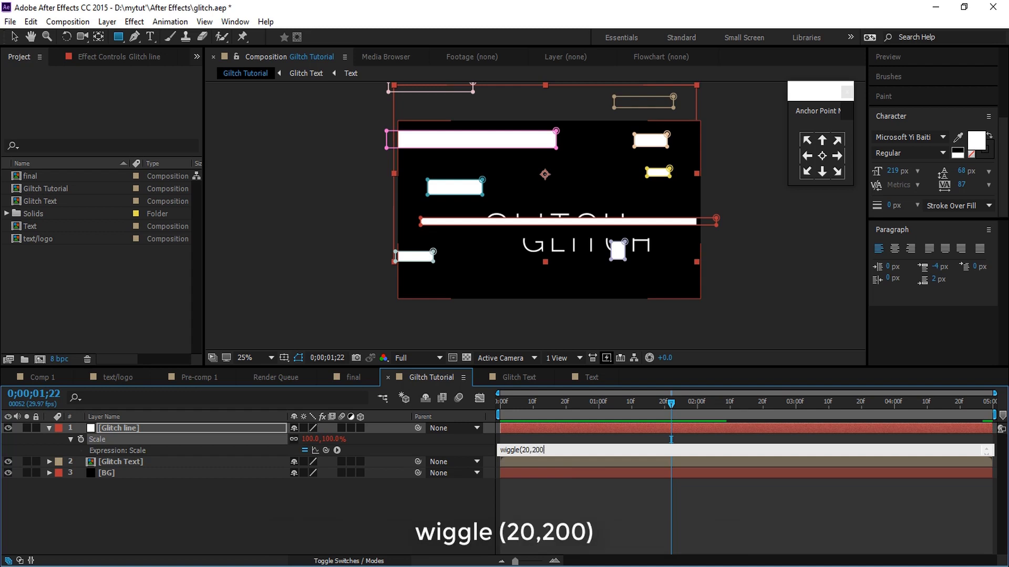
pyautogui.write(')')
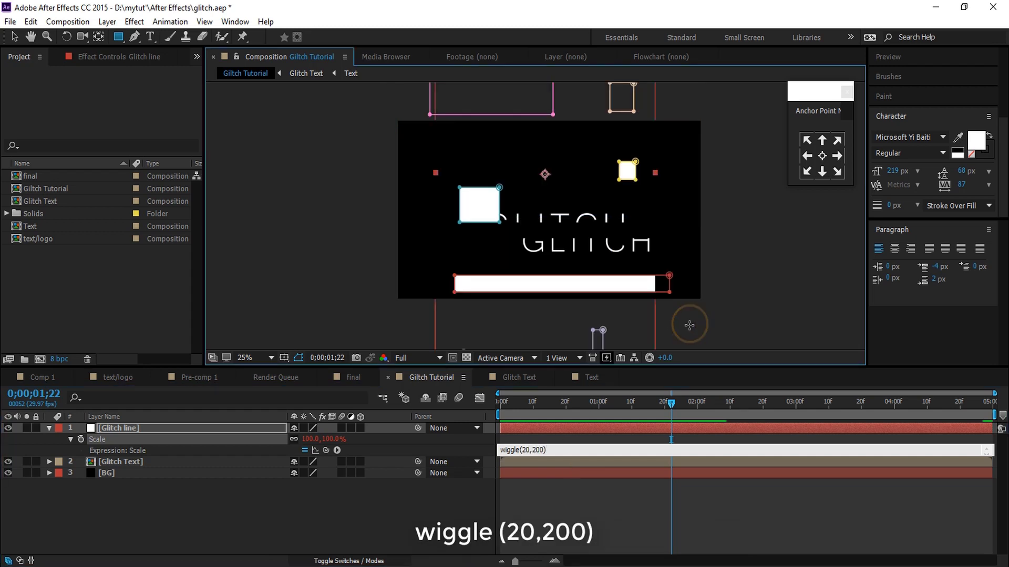
pyautogui.click(270, 446)
pyautogui.click(227, 556)
pyautogui.press('space')
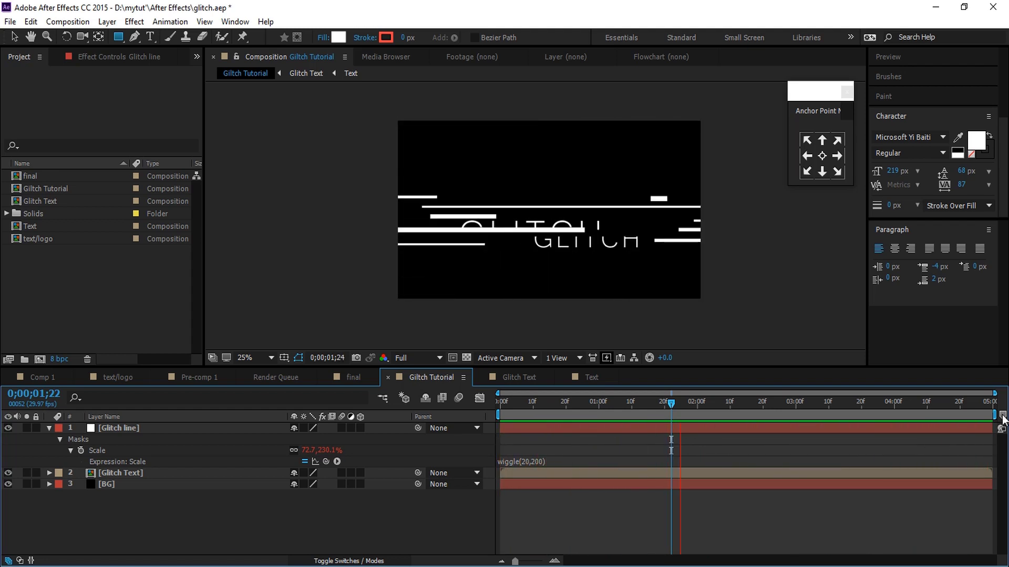
pyautogui.press('space')
# - Trim the Glitch line layer's out-point back to about one second
pyautogui.press('End')
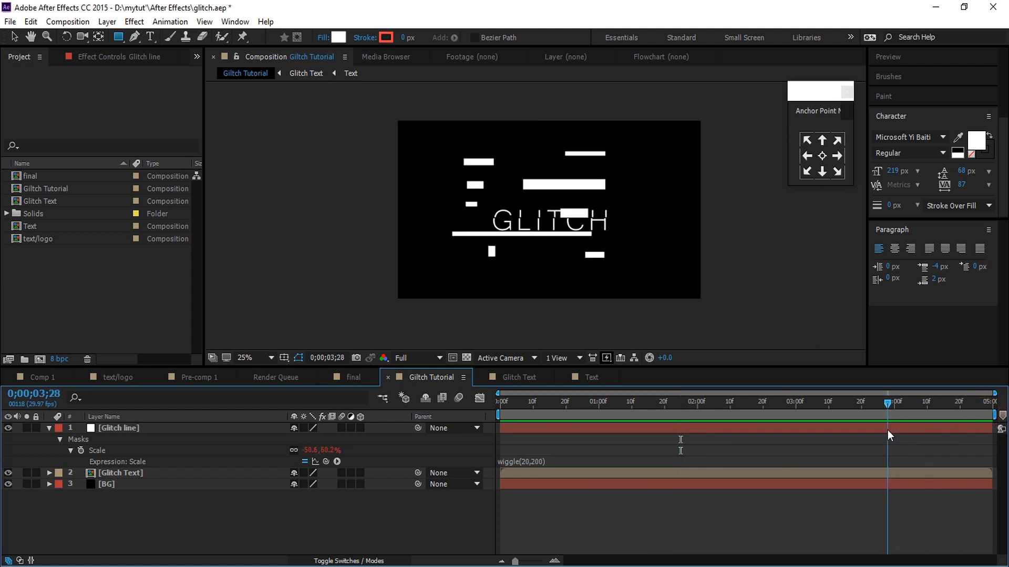
pyautogui.moveTo(959, 403); pyautogui.dragTo(638, 452)
pyautogui.moveTo(990, 429); pyautogui.dragTo(573, 427)
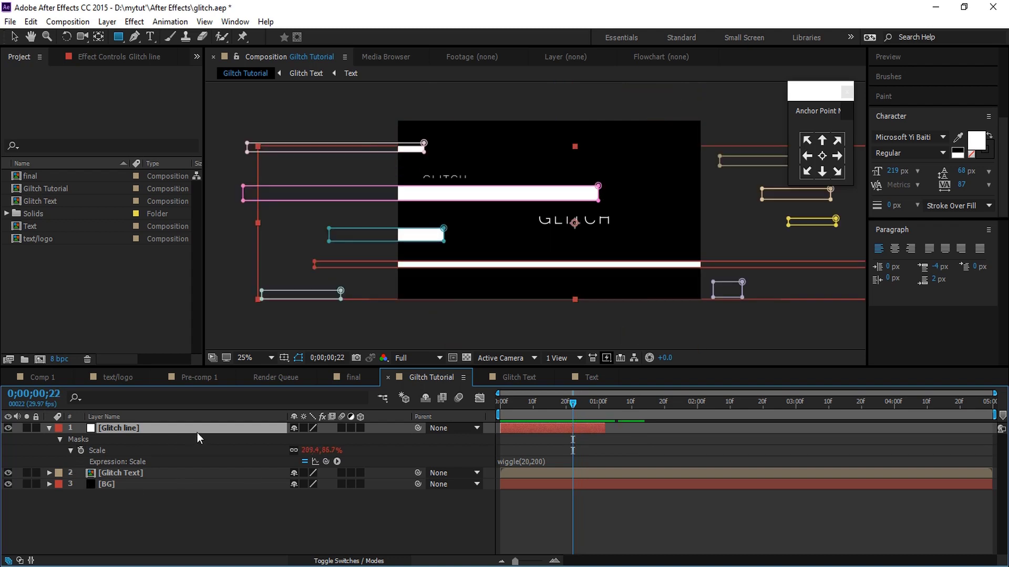
# - Lower the Glitch line layer's opacity to 27% and preview
pyautogui.press('t')
pyautogui.click(300, 442)
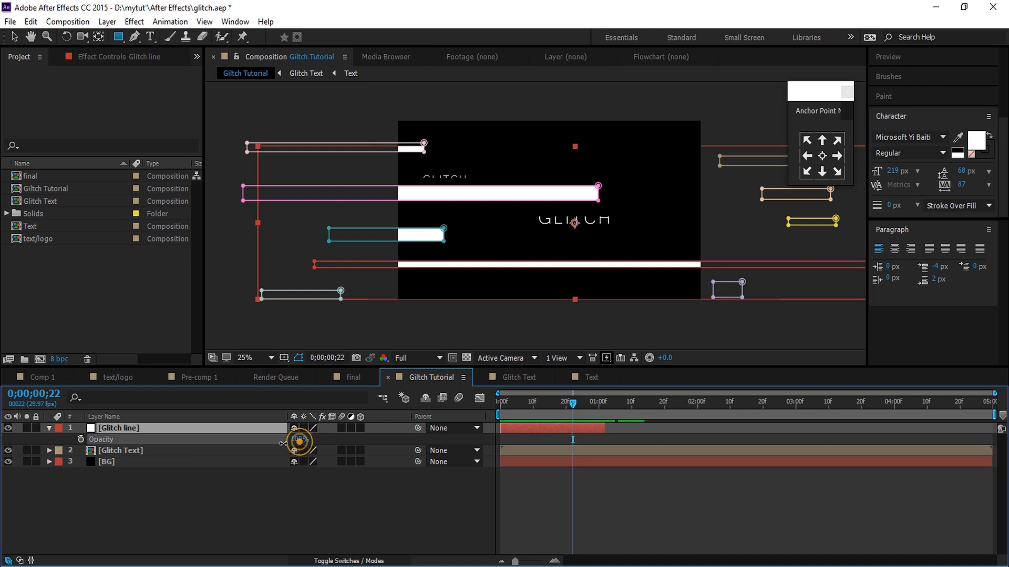
pyautogui.moveTo(283, 443); pyautogui.dragTo(250, 455)
pyautogui.click(247, 502)
pyautogui.press('space')
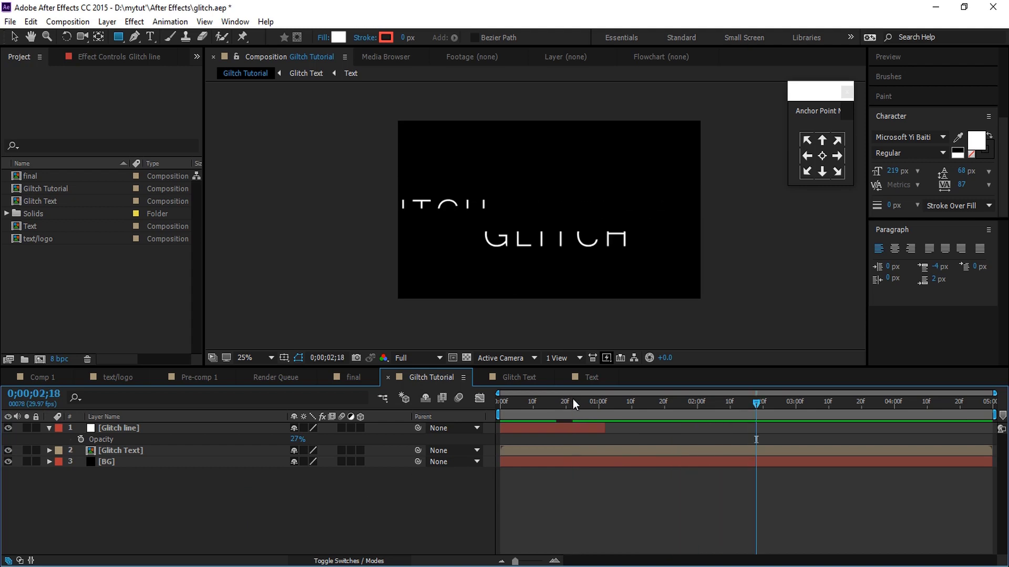
# - Duplicate Glitch line and move the copy later to about 1;13–2;15
pyautogui.click(587, 426)
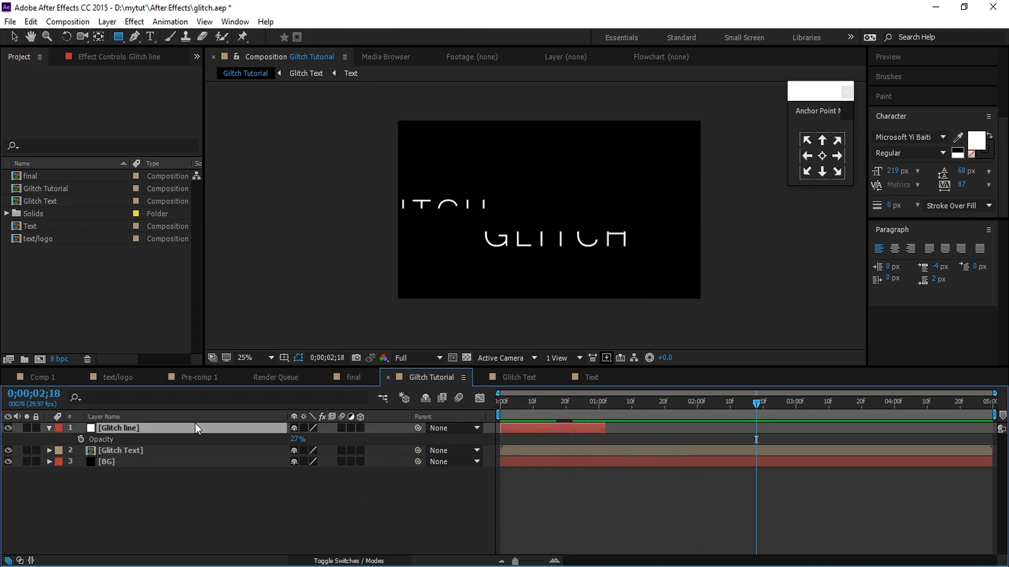
pyautogui.hotkey('ctrl', 'd')
pyautogui.moveTo(625, 429); pyautogui.dragTo(679, 436)
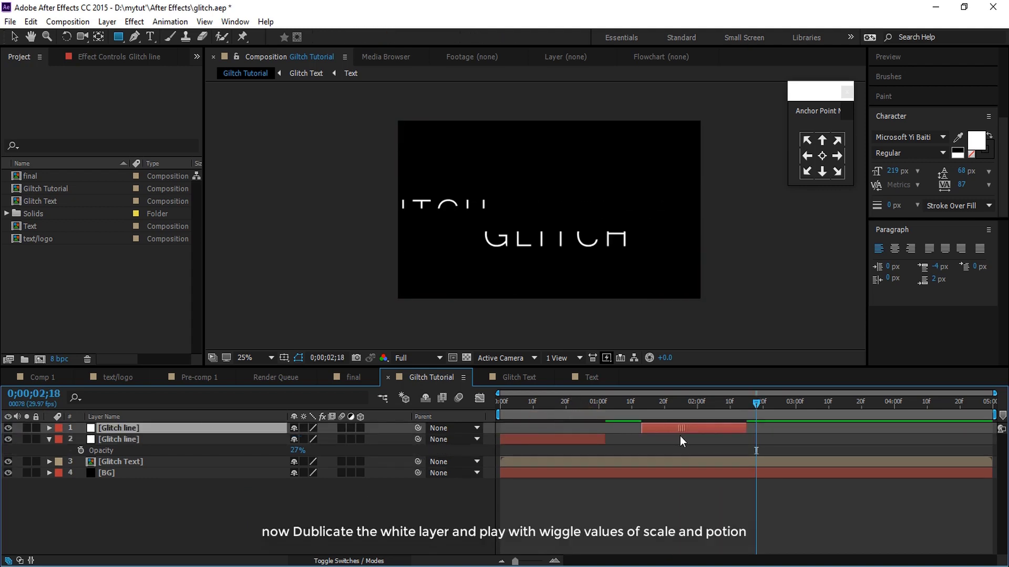
# - Show the copy's Position and add a first wiggle expression to it
pyautogui.click(49, 428)
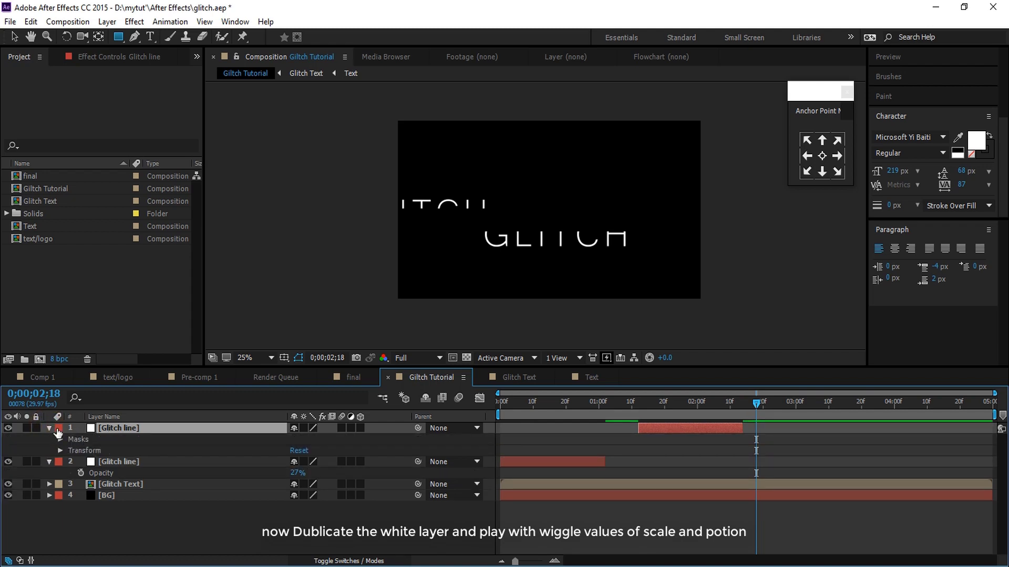
pyautogui.click(57, 429)
pyautogui.click(50, 428)
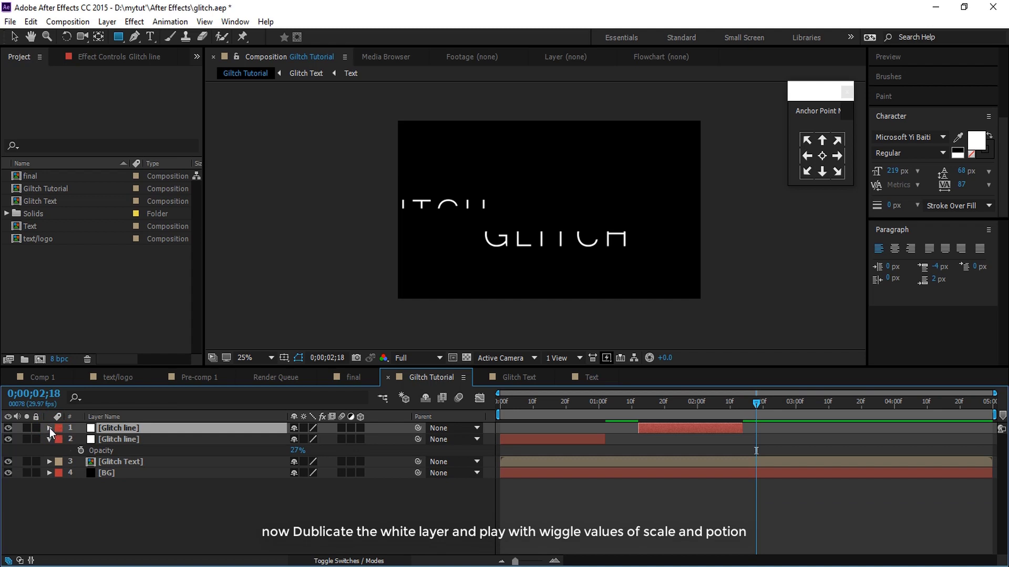
pyautogui.press('p')
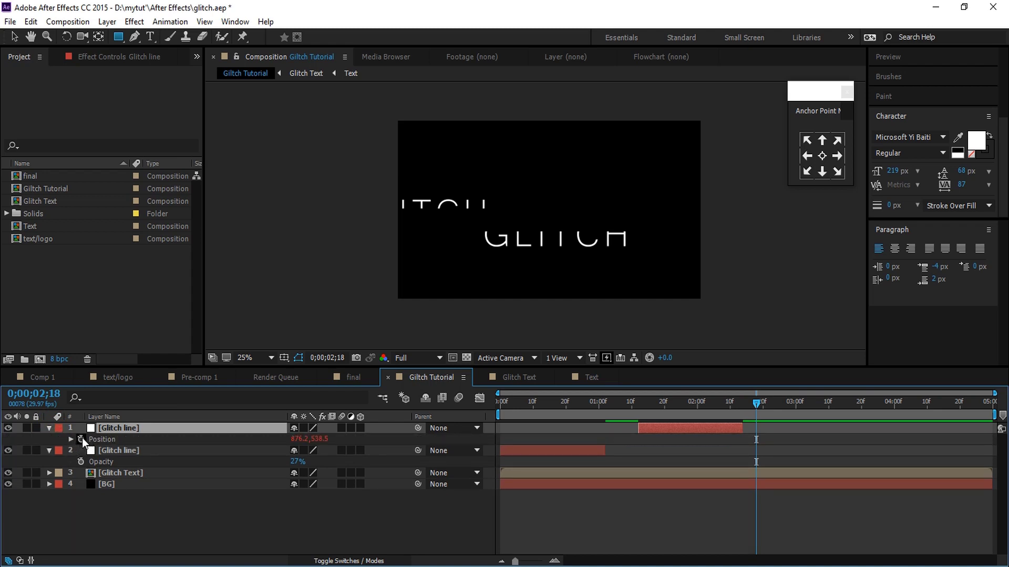
pyautogui.hotkey('ctrl', 'Home')
pyautogui.keyDown('alt'); pyautogui.click(82, 439); pyautogui.keyUp('alt')
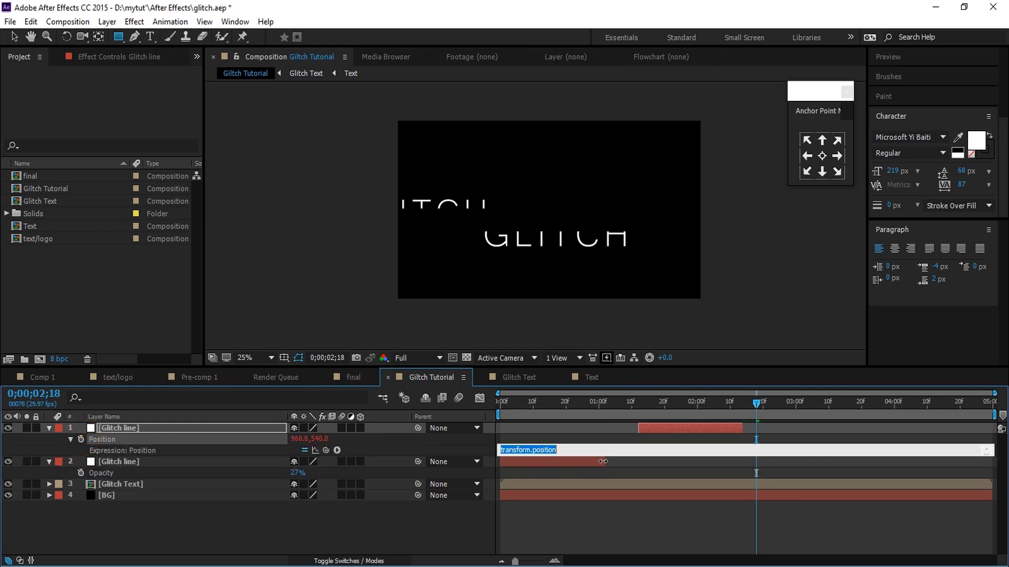
pyautogui.write('wiggel(10,300')
pyautogui.click(211, 488)
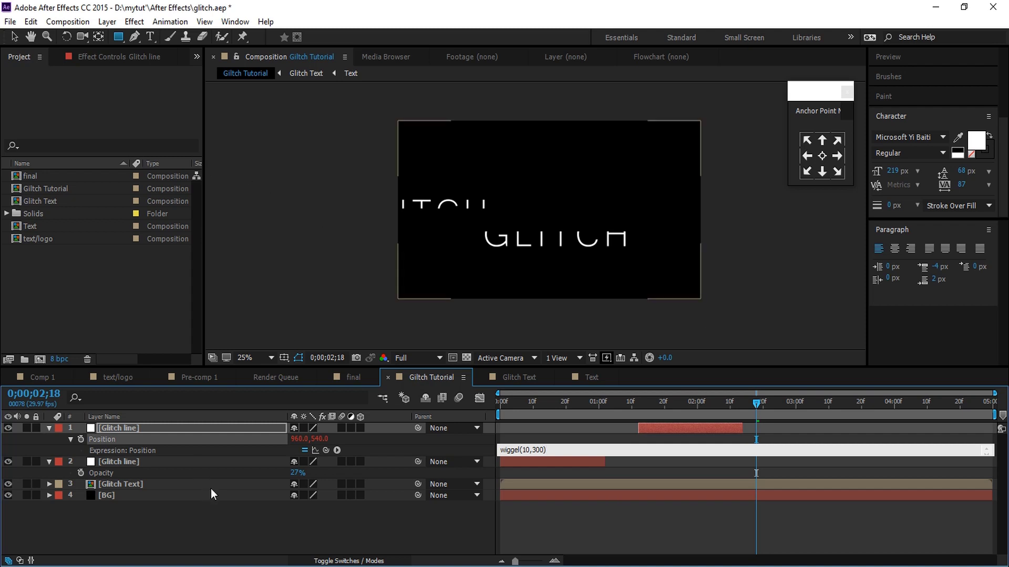
pyautogui.click(701, 408)
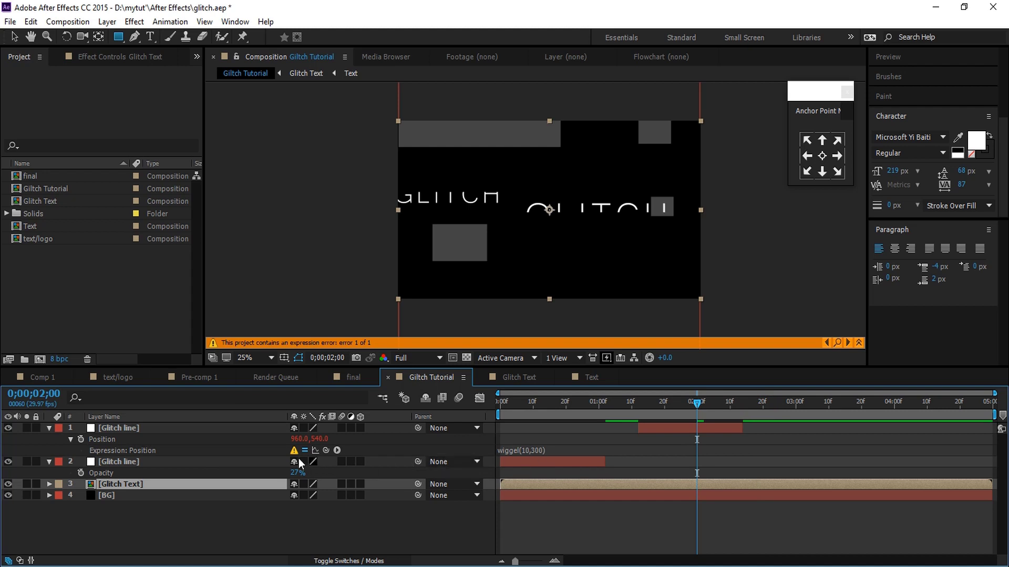
# - Replace it with a wiggle(10,300) Position expression and preview the motion
pyautogui.click(243, 422)
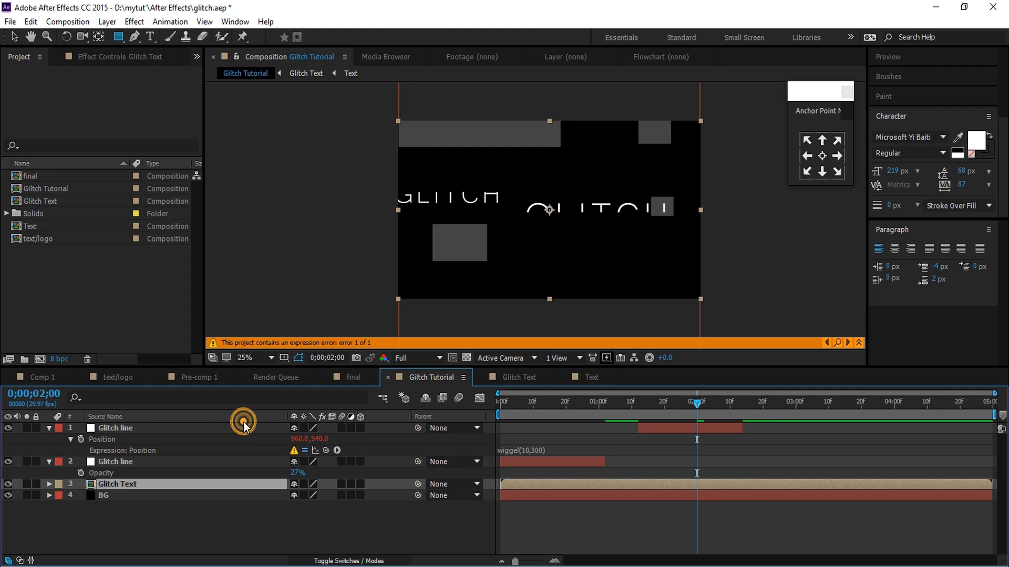
pyautogui.click(244, 424)
pyautogui.press('space')
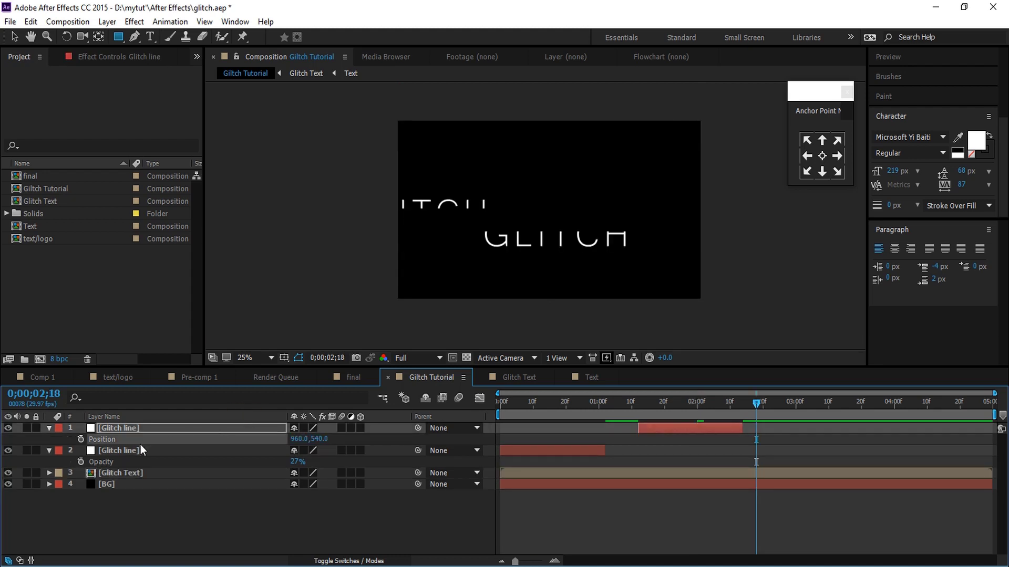
pyautogui.keyDown('alt'); pyautogui.click(81, 439); pyautogui.keyUp('alt')
pyautogui.write('wiggle')
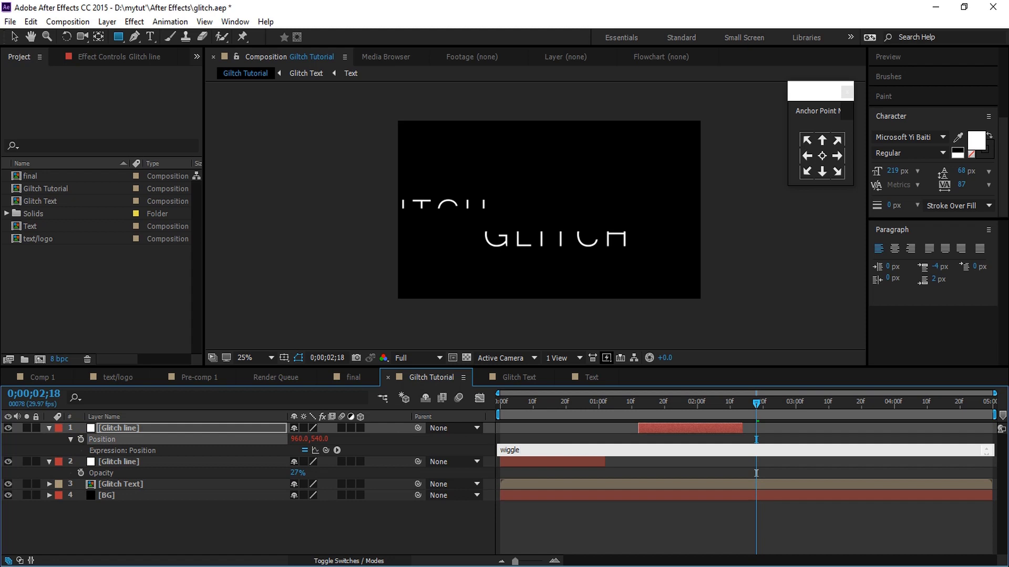
pyautogui.write('(10,300')
pyautogui.click(14, 37)
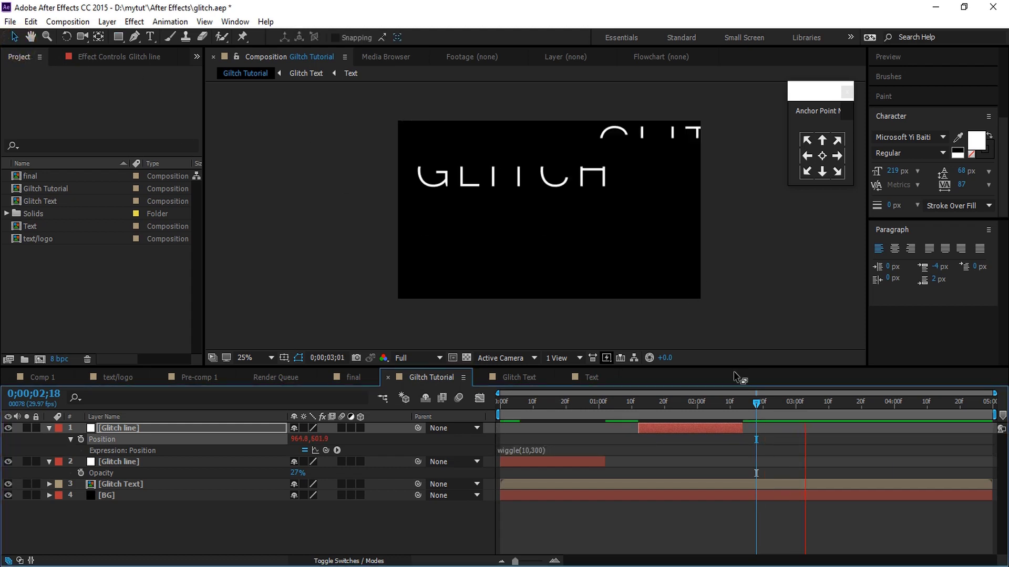
pyautogui.moveTo(654, 411); pyautogui.dragTo(639, 412)
pyautogui.press('space')
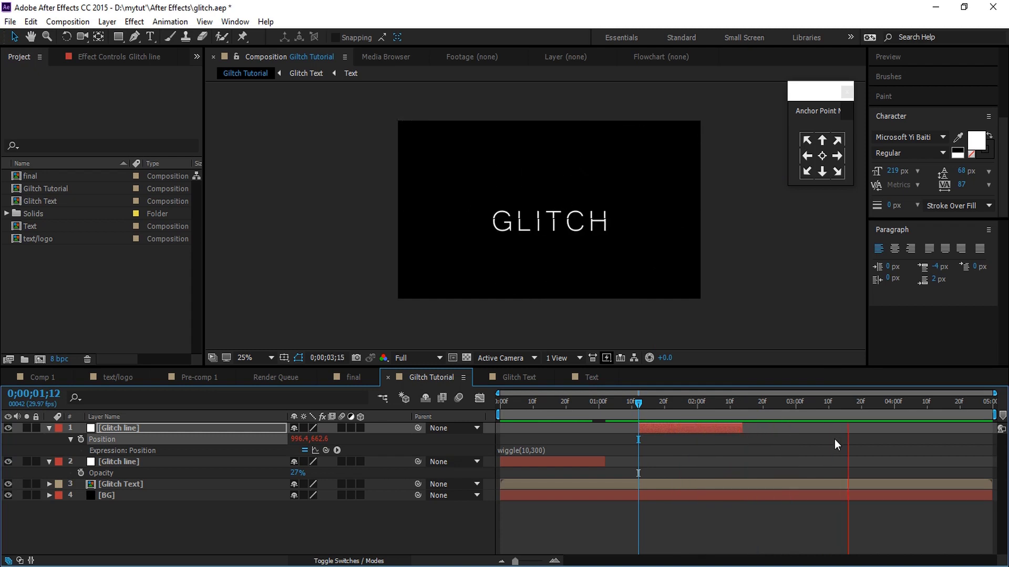
pyautogui.press('space')
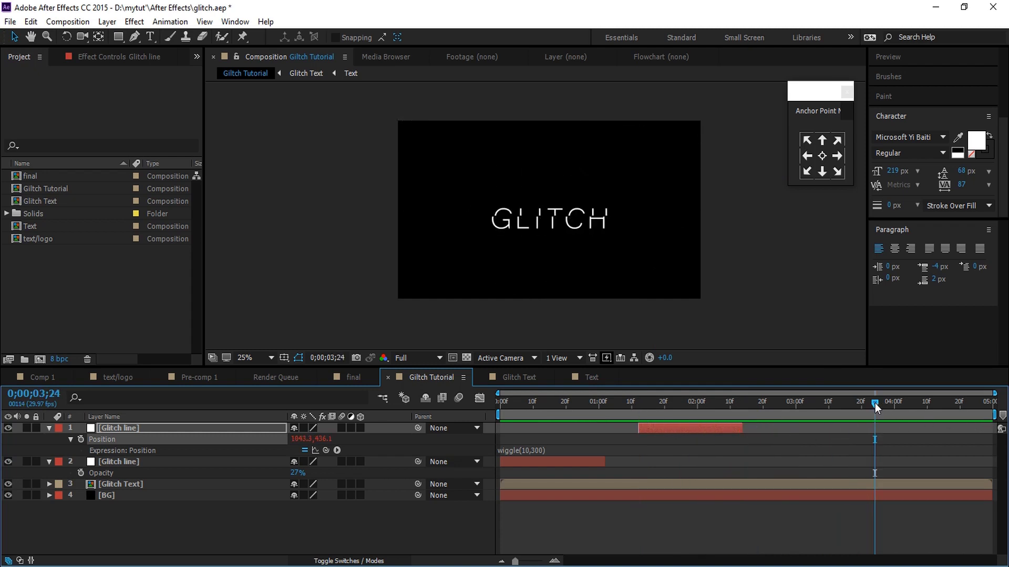
pyautogui.moveTo(875, 403); pyautogui.dragTo(604, 433)
pyautogui.press('space')
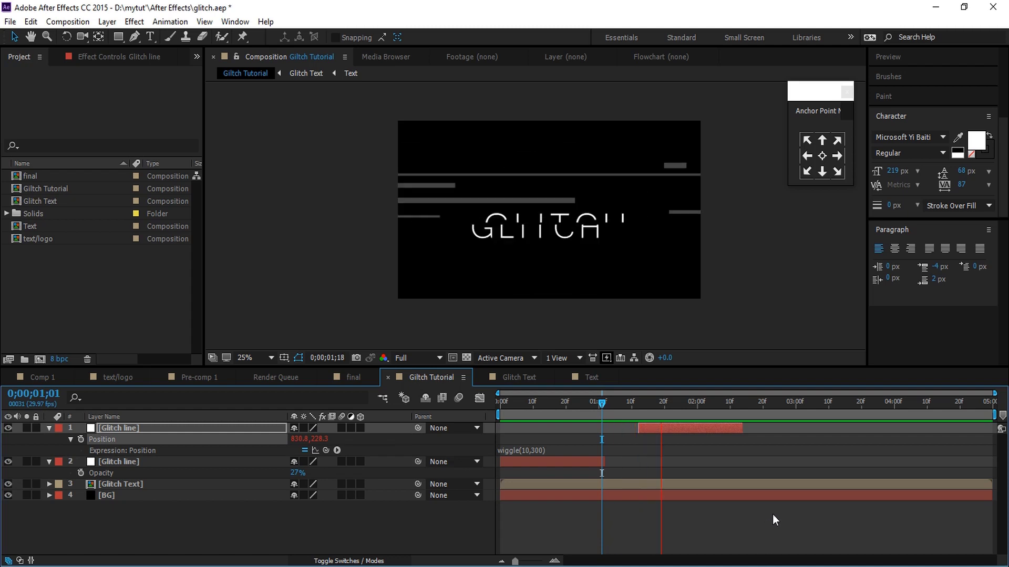
pyautogui.press('space')
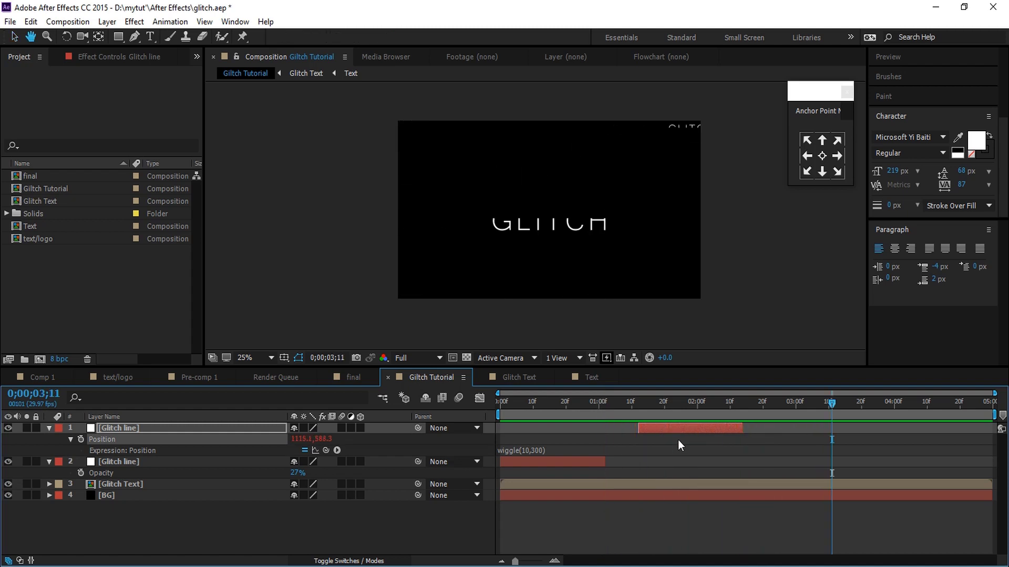
# - Lower the copy's opacity from 27% to 9% and preview the result
pyautogui.click(677, 427)
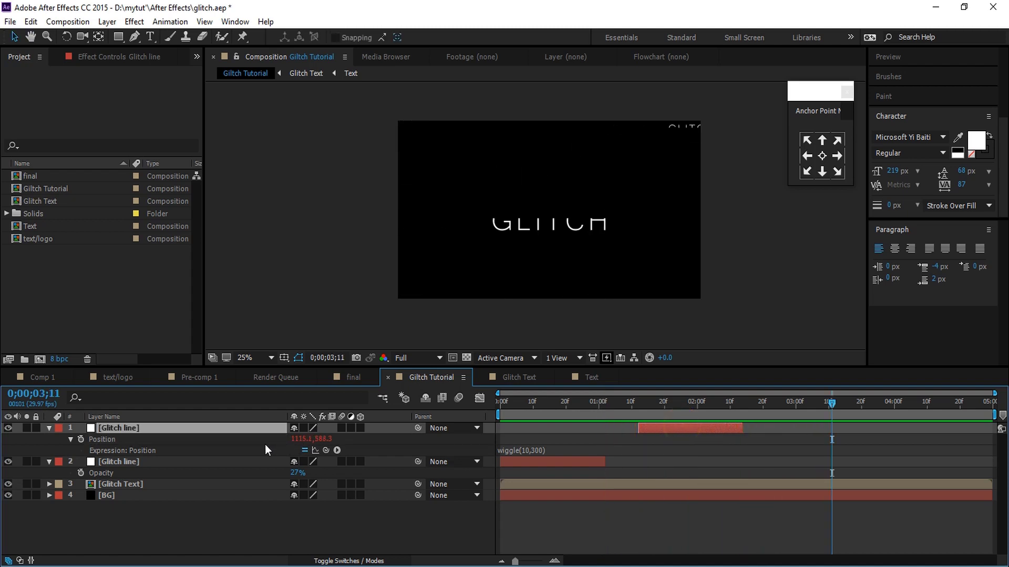
pyautogui.press('t')
pyautogui.moveTo(299, 440); pyautogui.dragTo(289, 440)
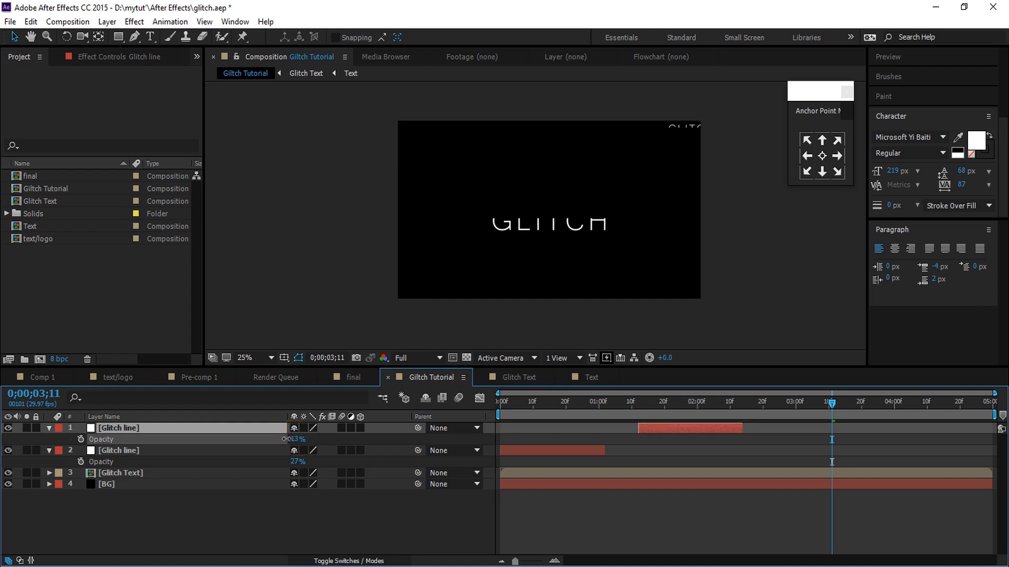
pyautogui.click(699, 404)
pyautogui.click(414, 502)
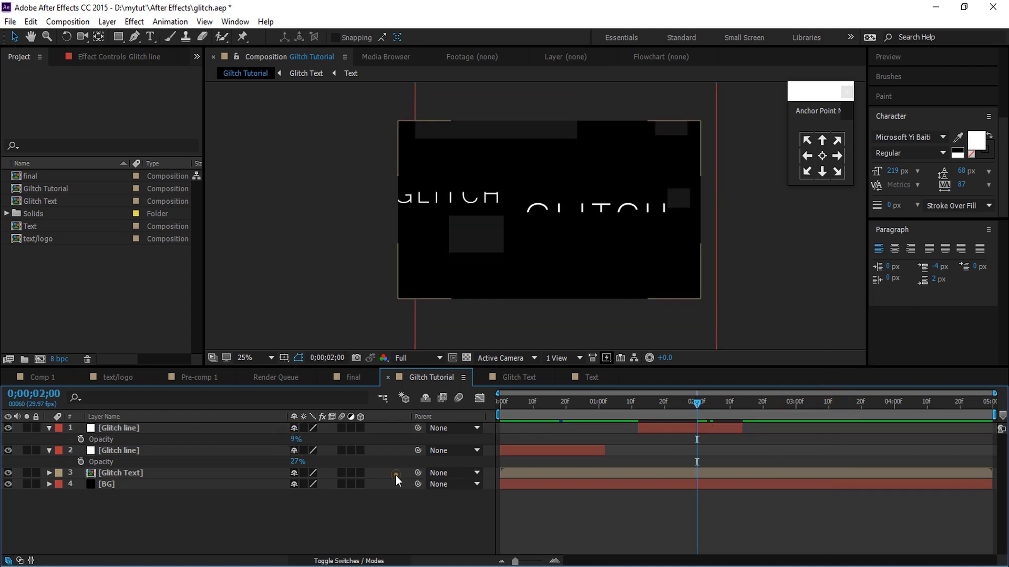
pyautogui.press('space')
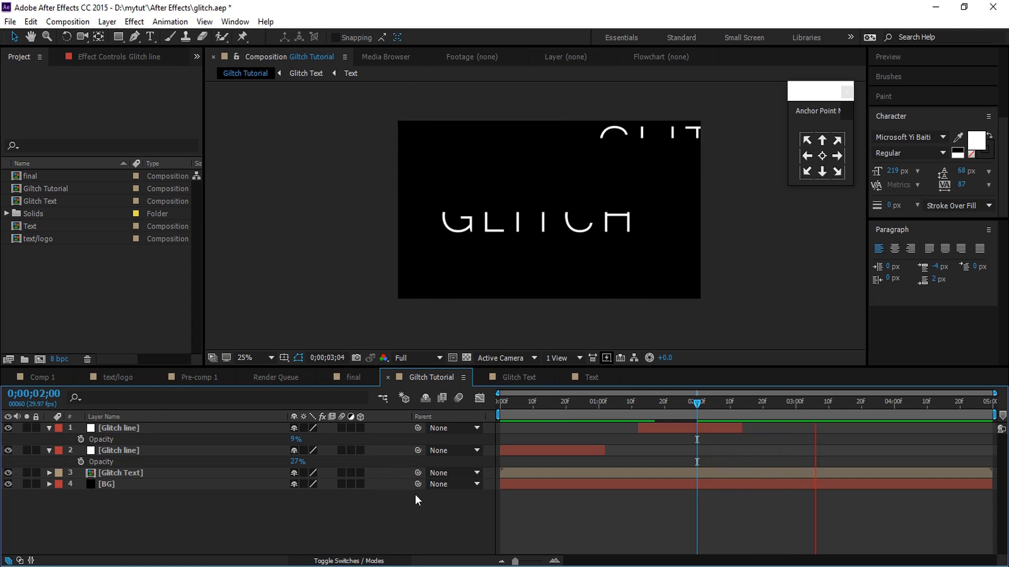
pyautogui.press('space')
pyautogui.moveTo(601, 420); pyautogui.dragTo(572, 422)
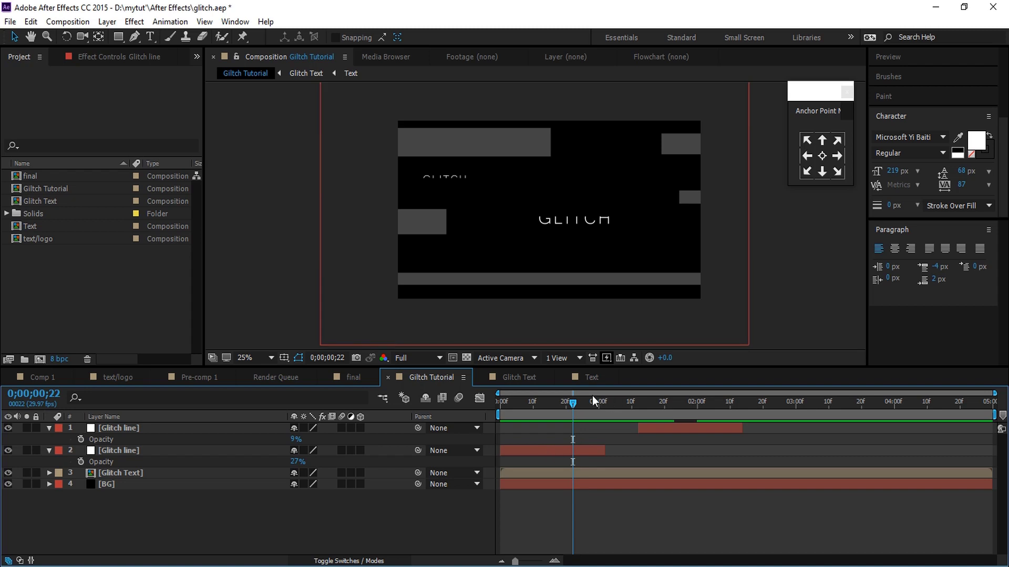
pyautogui.moveTo(630, 413); pyautogui.dragTo(697, 416)
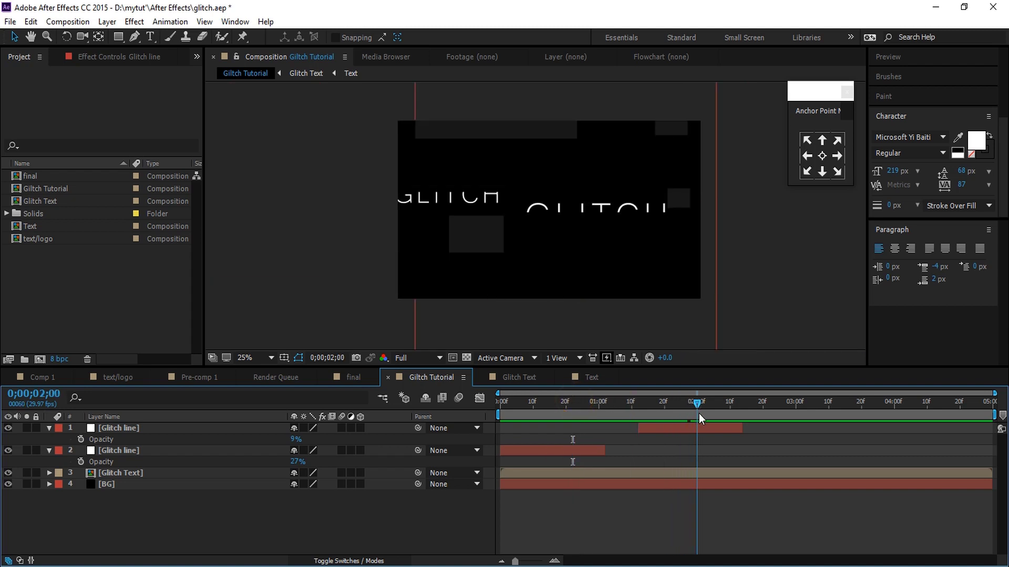
pyautogui.click(191, 428)
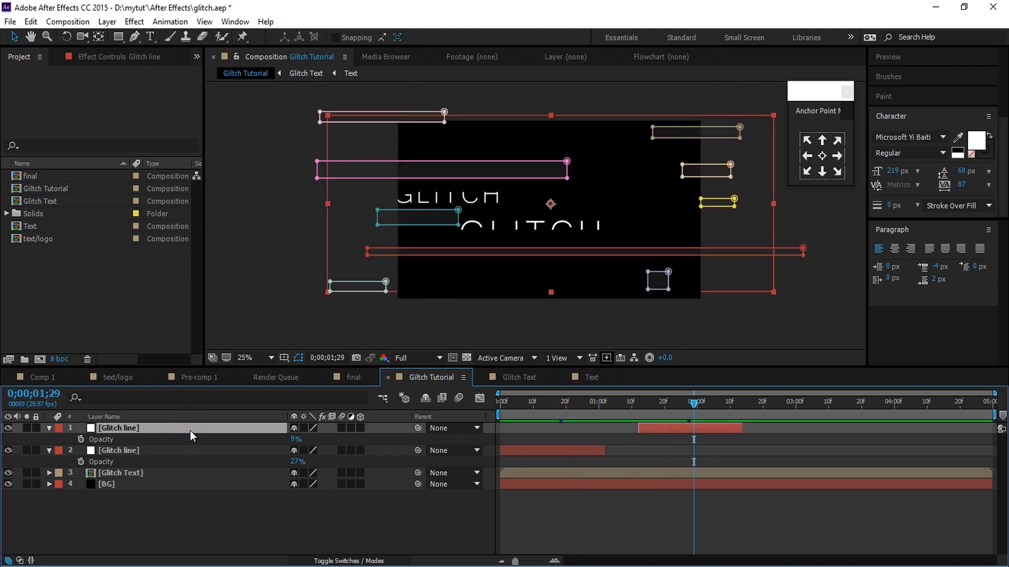
# - Add a wiggle(0.5,50) Scale expression to the top Glitch line copy and preview
pyautogui.press('s')
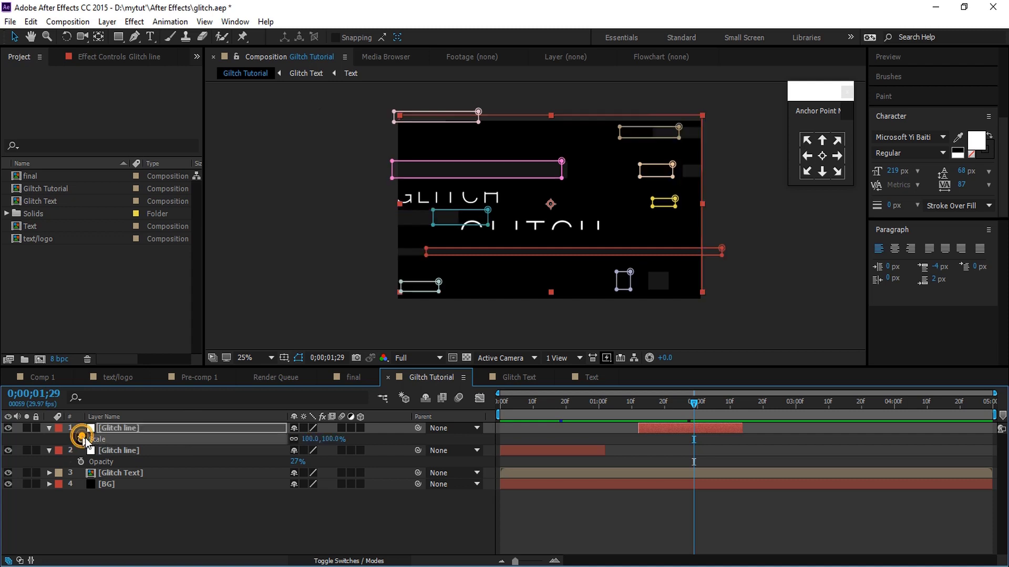
pyautogui.keyDown('alt'); pyautogui.click(81, 439); pyautogui.keyUp('alt')
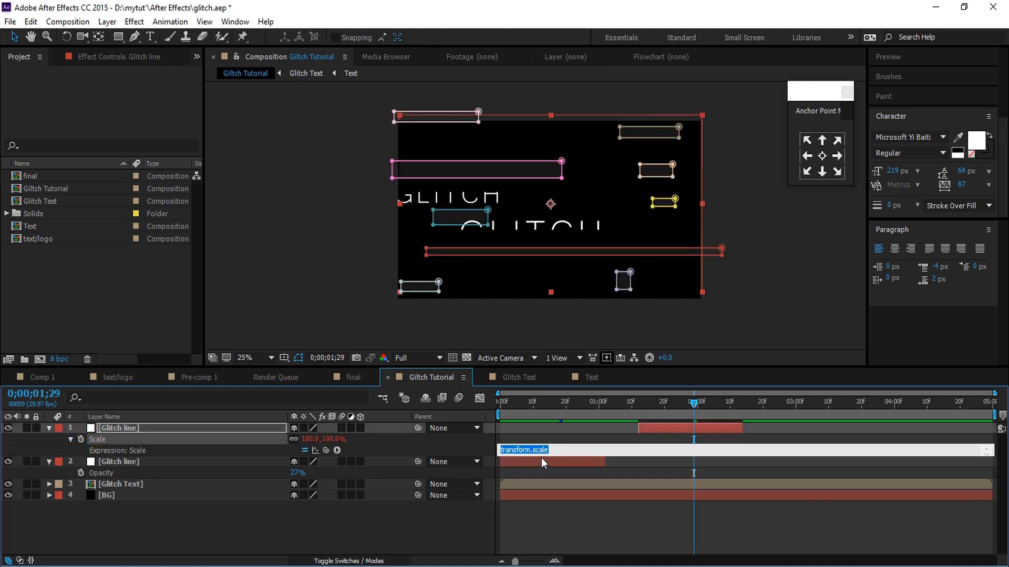
pyautogui.write('w')
pyautogui.write('(')
pyautogui.write('1')
pyautogui.write(')')
pyautogui.click(18, 35)
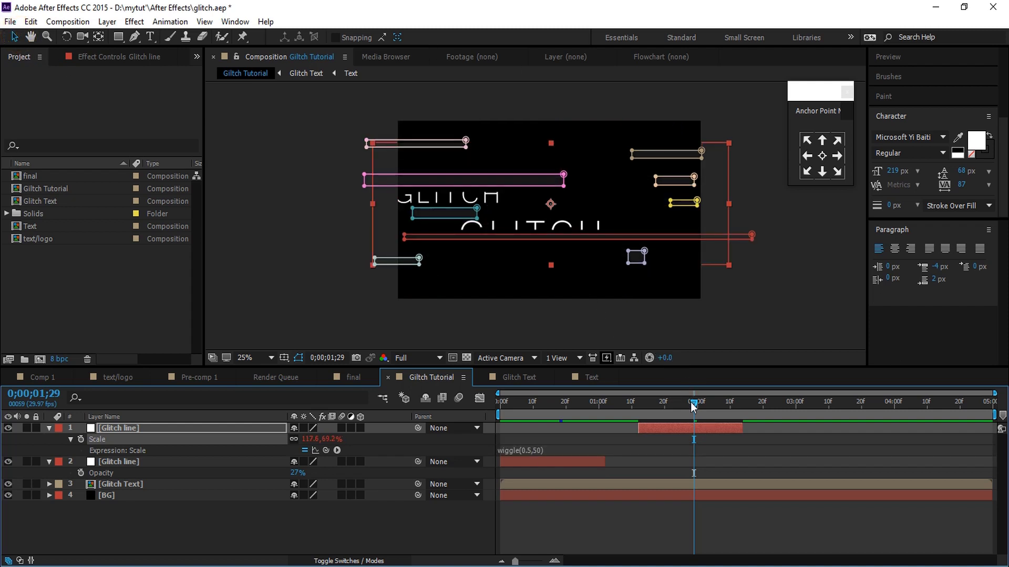
pyautogui.moveTo(693, 407); pyautogui.dragTo(605, 408)
pyautogui.press('space')
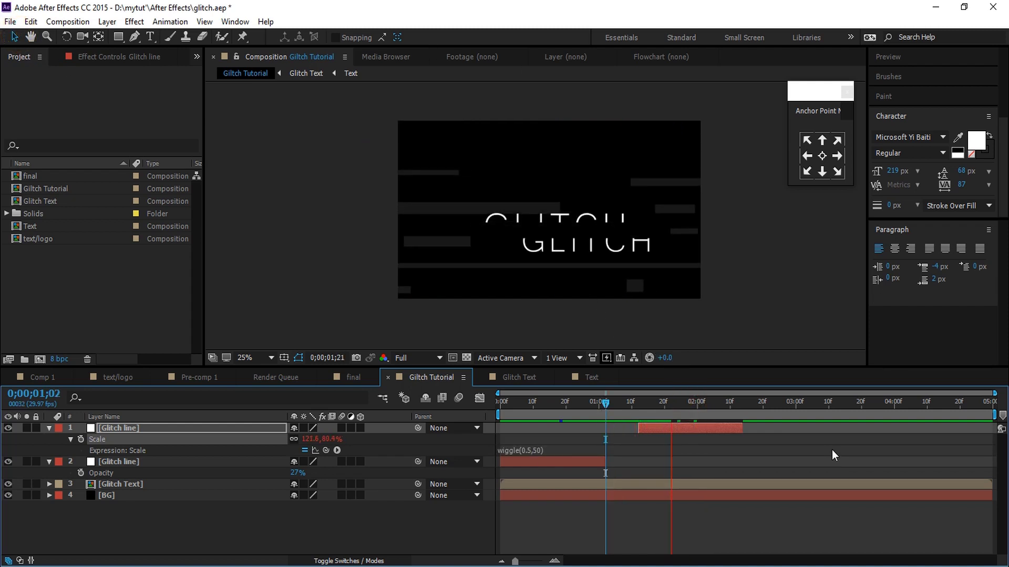
pyautogui.press('space')
# - Correct the Scale expression to wiggle(5,50) and preview it
pyautogui.click(522, 449)
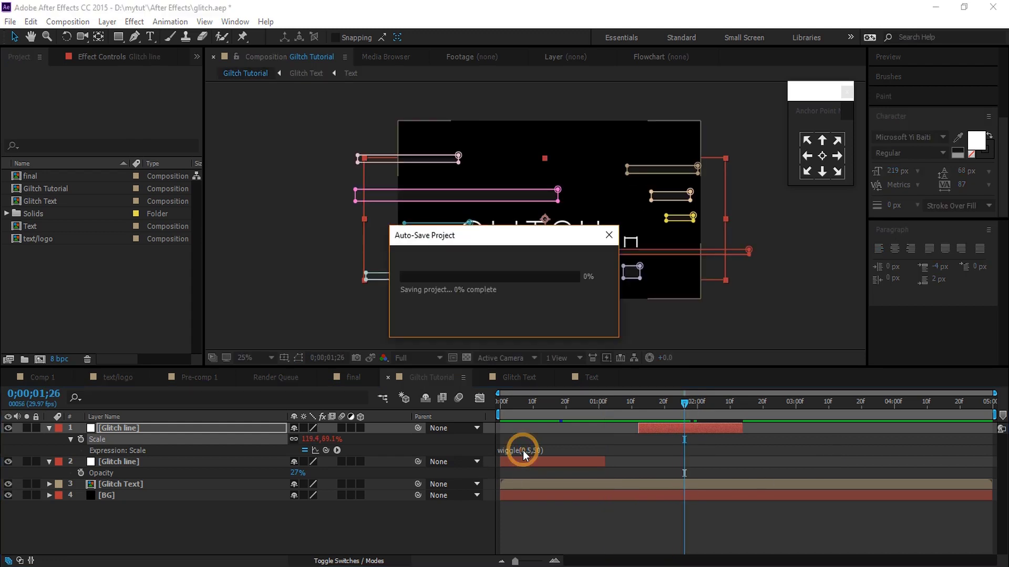
pyautogui.click(527, 450)
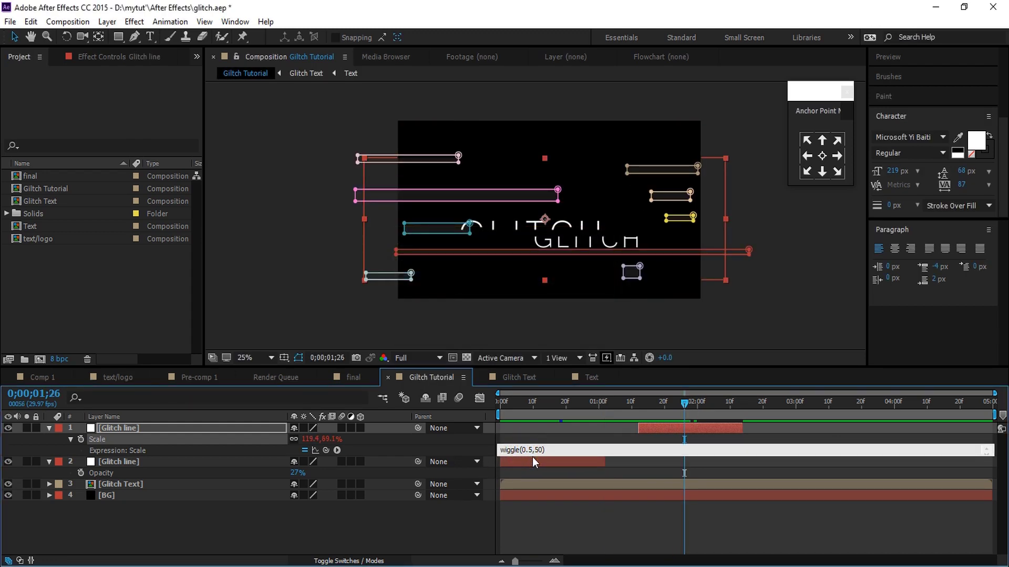
pyautogui.press('BackSpace')
pyautogui.click(610, 128)
pyautogui.press('space')
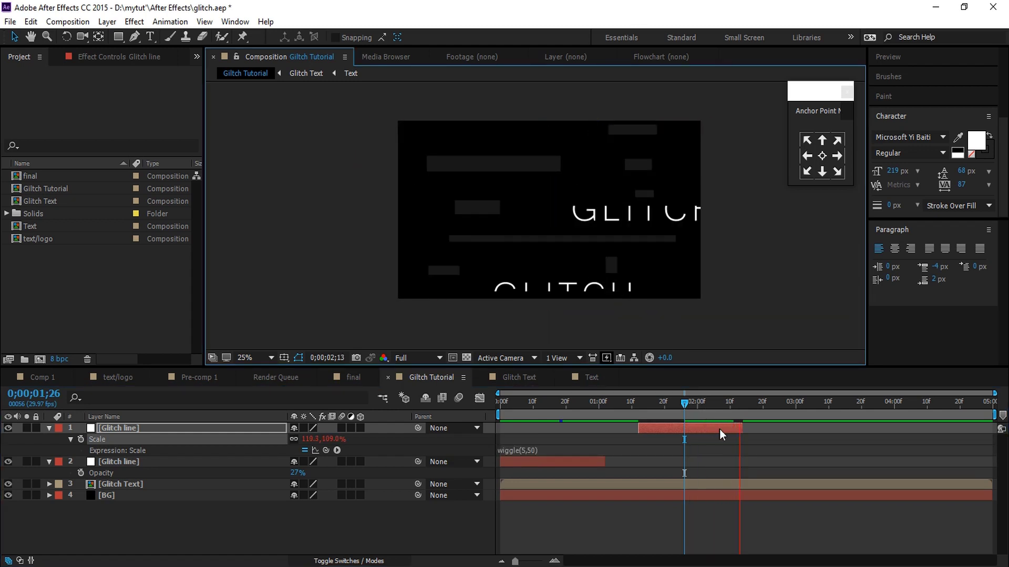
pyautogui.press('space')
# - Change the Scale expression to wiggle(60,200) and check it in playback
pyautogui.click(526, 450)
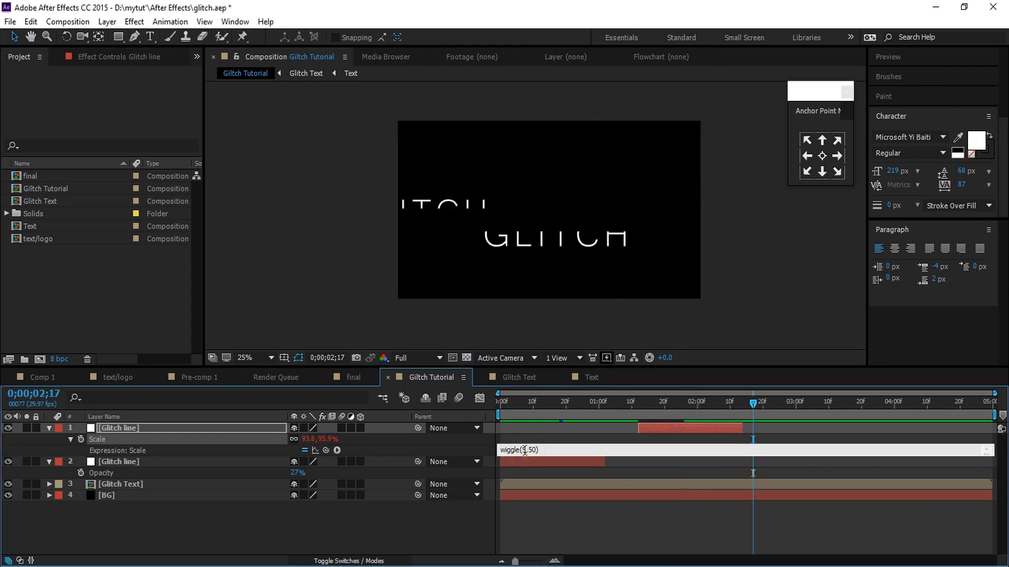
pyautogui.doubleClick(524, 451)
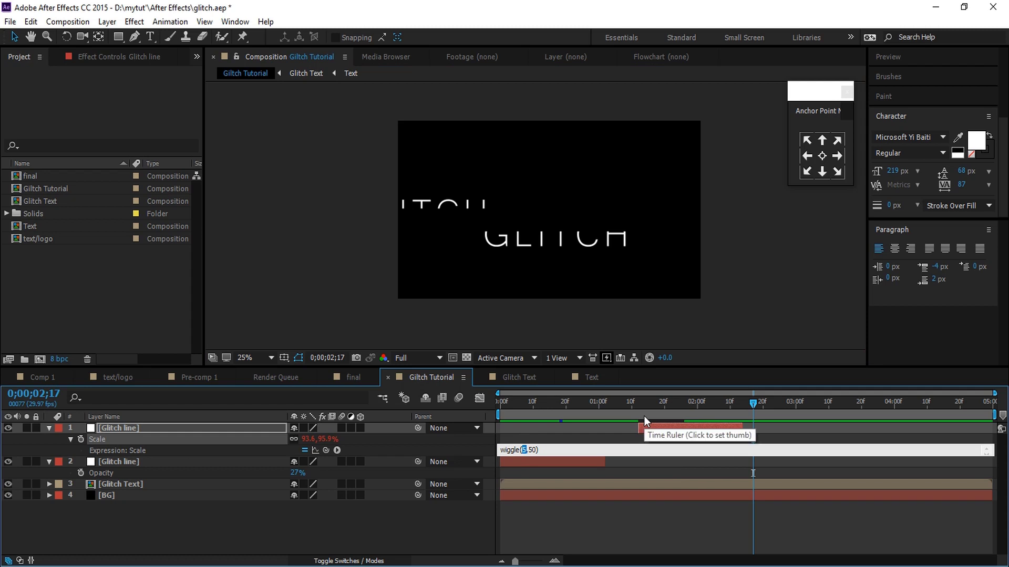
pyautogui.write('60,2')
pyautogui.write('0')
pyautogui.moveTo(748, 406); pyautogui.dragTo(648, 425)
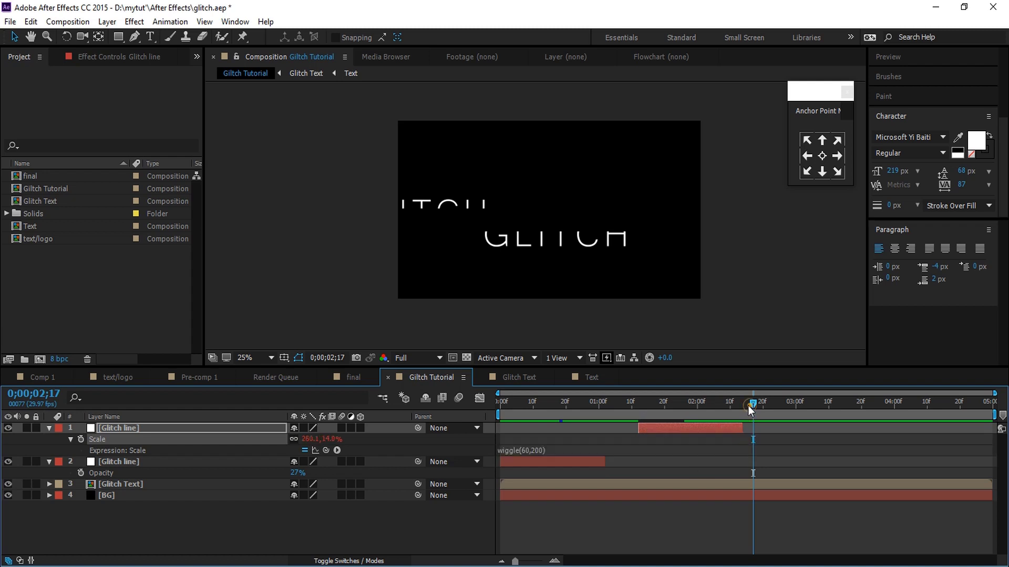
pyautogui.press('space')
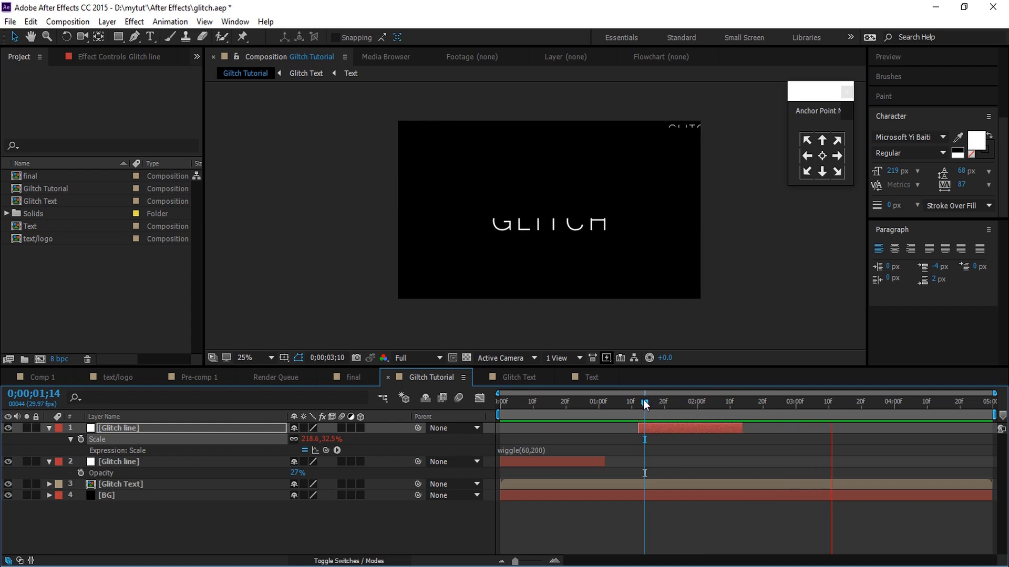
pyautogui.moveTo(644, 401); pyautogui.dragTo(624, 405)
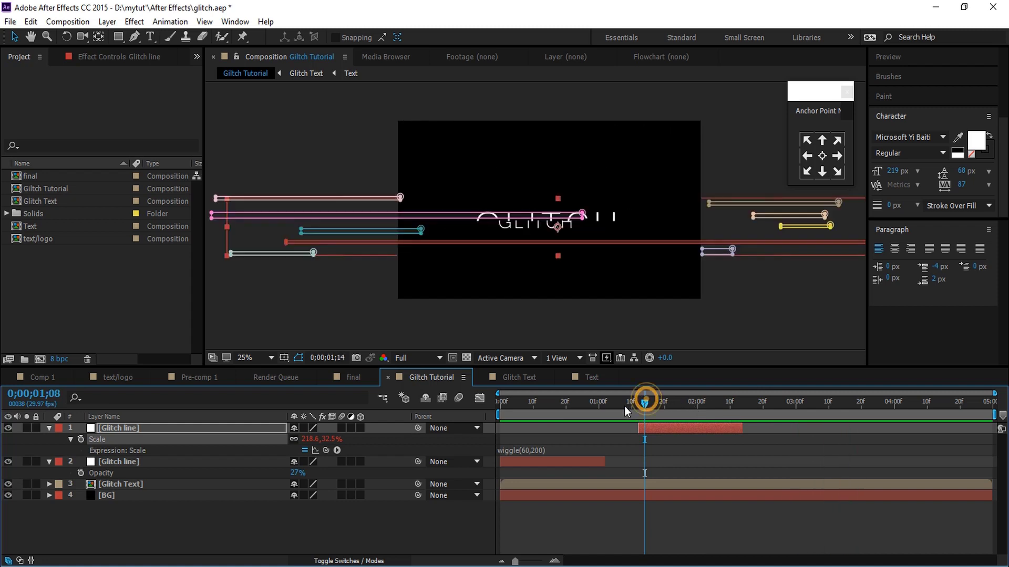
pyautogui.click(783, 418)
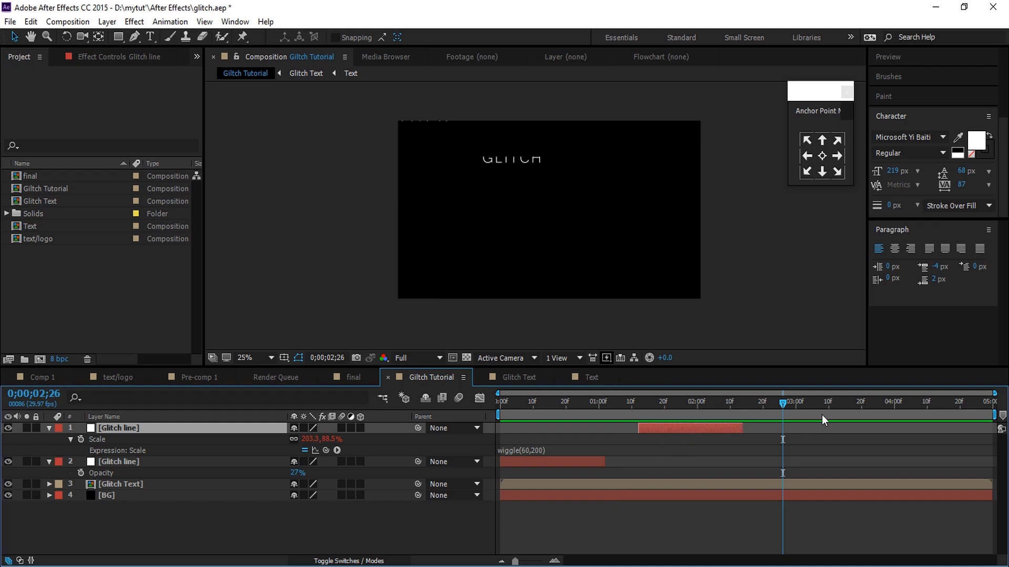
# - Duplicate the second Glitch line and move the copy to about 3;18–4;16, then preview
pyautogui.click(550, 468)
pyautogui.hotkey('ctrl', 'd')
pyautogui.click(531, 452)
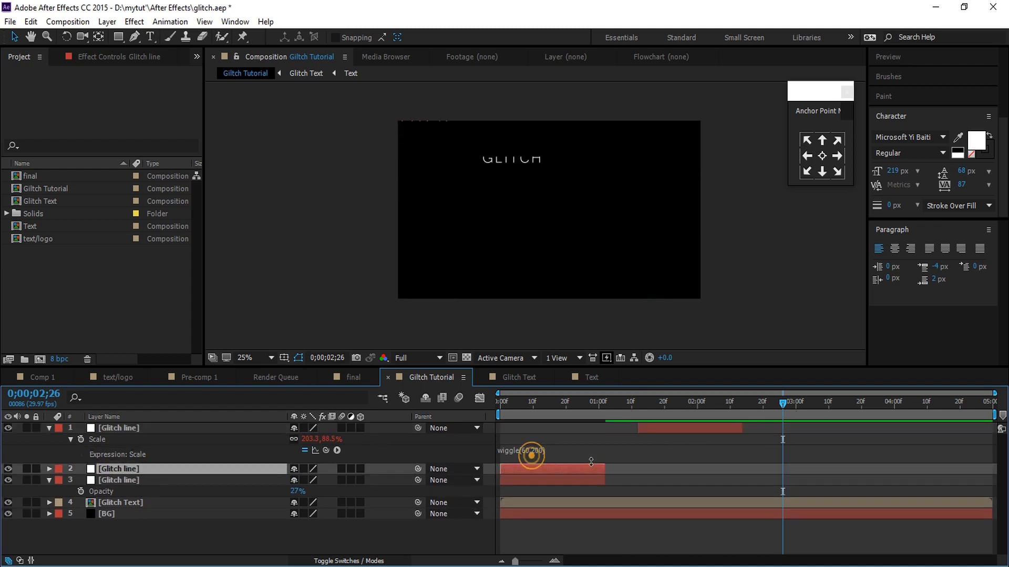
pyautogui.moveTo(587, 468); pyautogui.dragTo(926, 467)
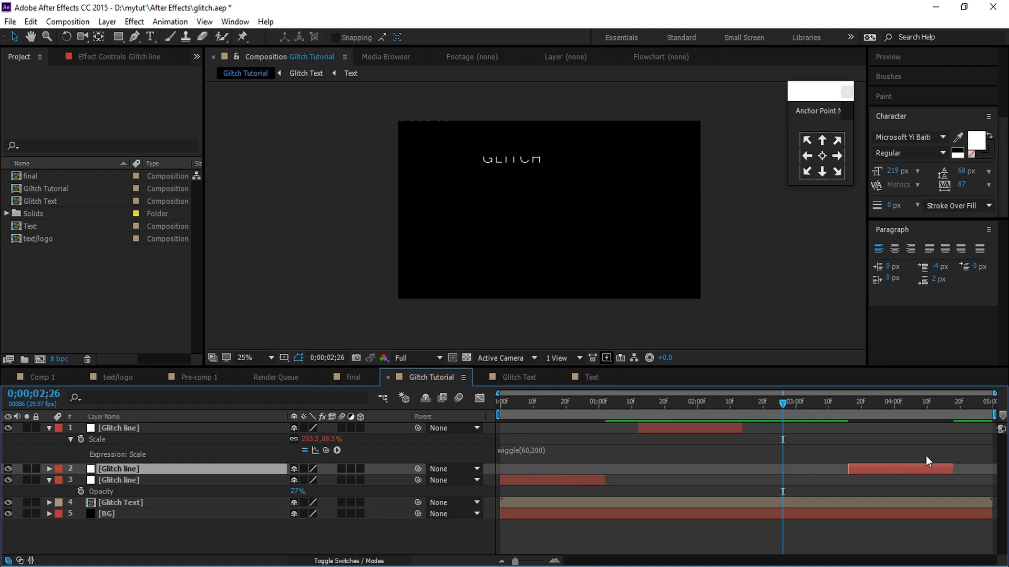
pyautogui.press('space')
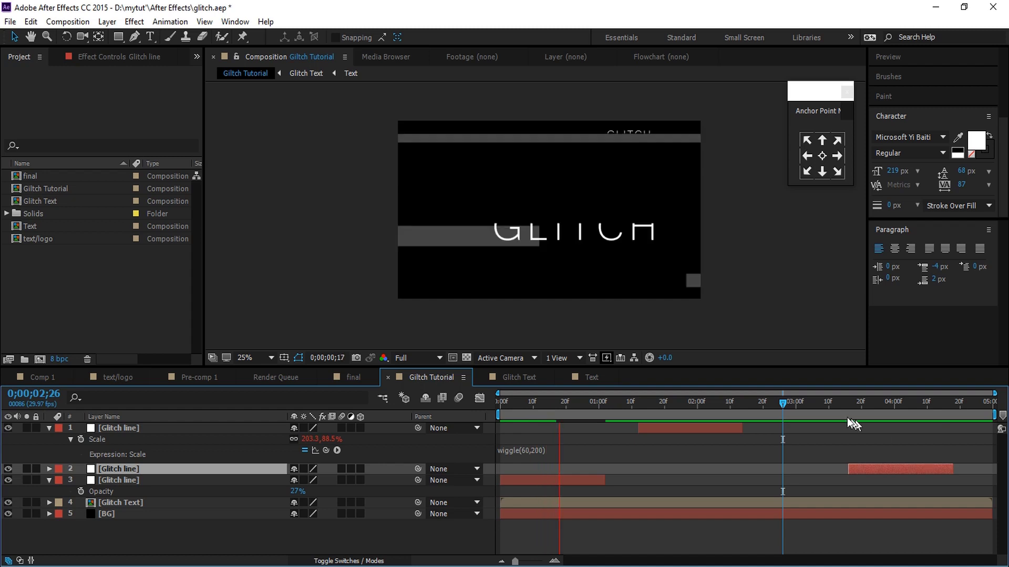
pyautogui.click(558, 403)
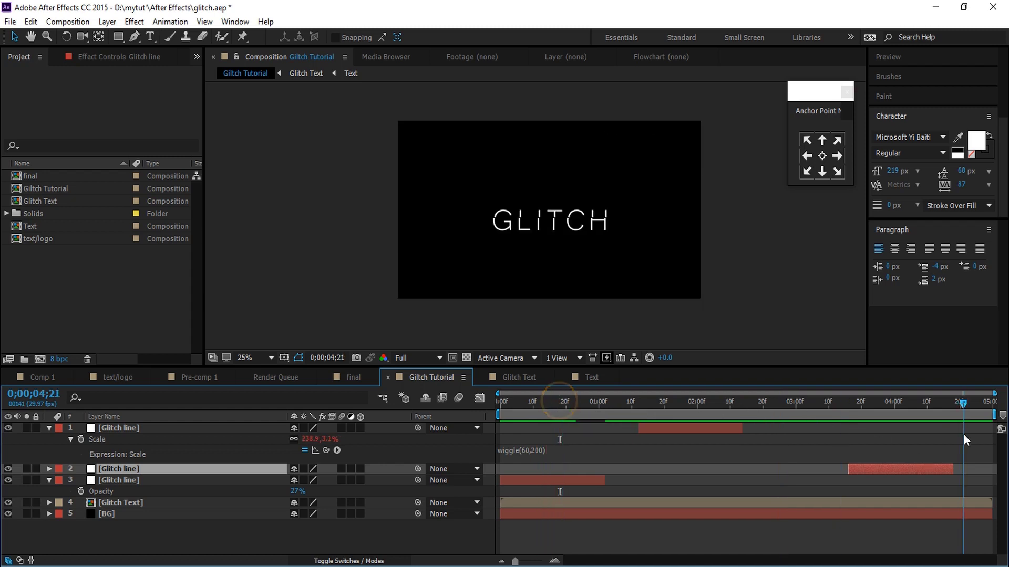
pyautogui.moveTo(560, 407); pyautogui.dragTo(916, 438)
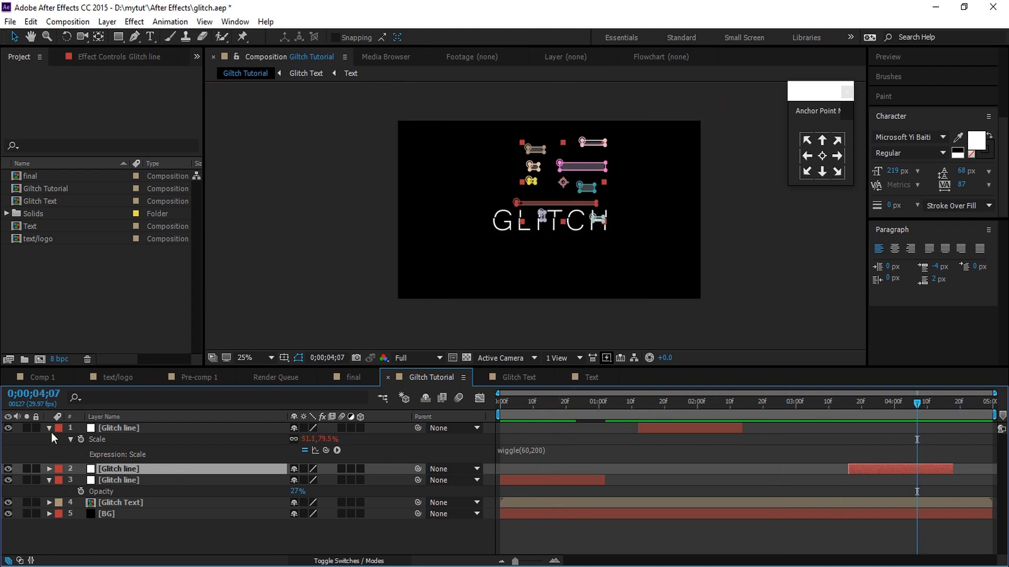
# - Add a wiggle(50,100) Opacity expression to the late copy and preview
pyautogui.press('t')
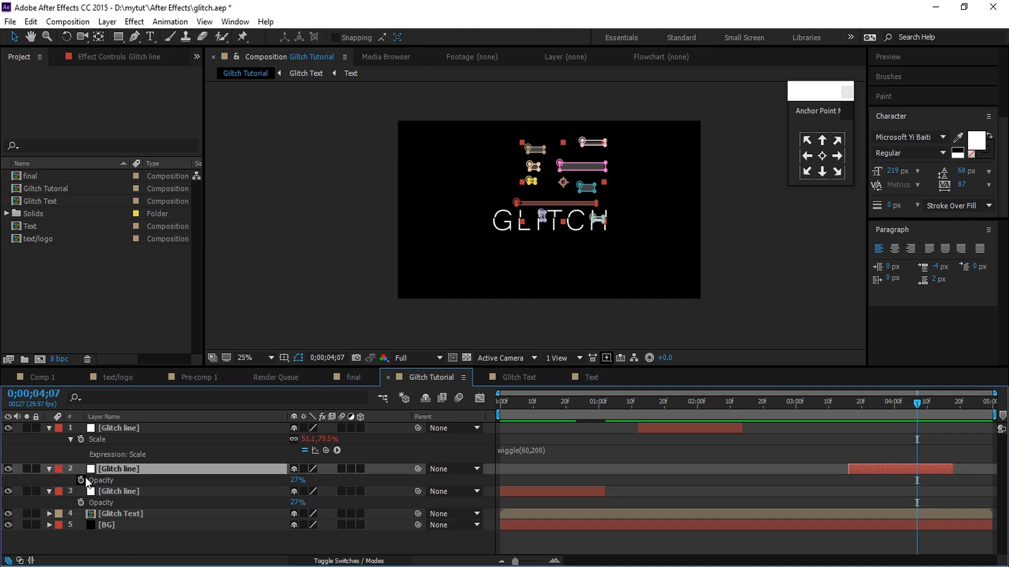
pyautogui.keyDown('alt'); pyautogui.click(80, 480); pyautogui.keyUp('alt')
pyautogui.write('wiggle(50,100')
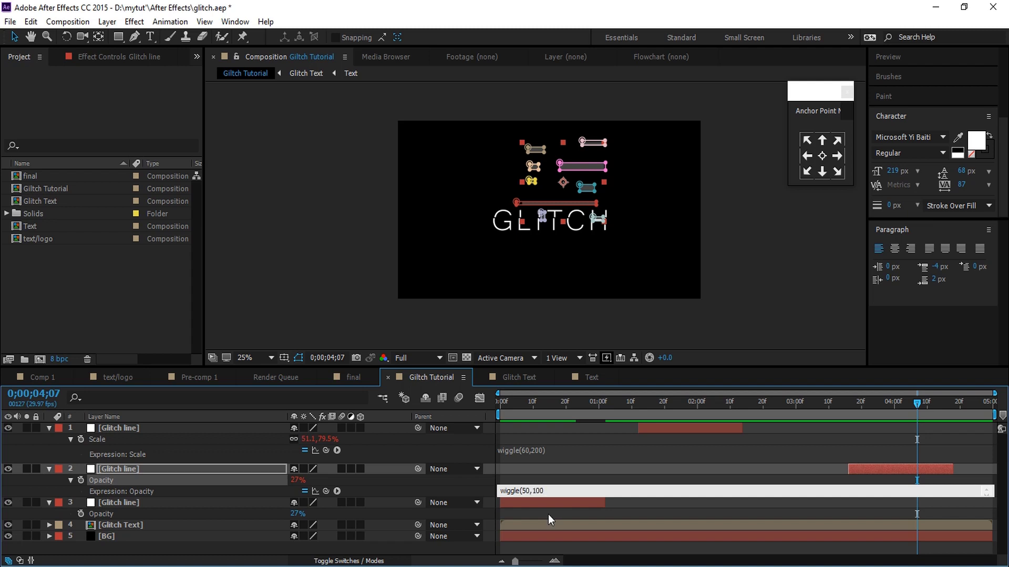
pyautogui.click(621, 209)
pyautogui.press('space')
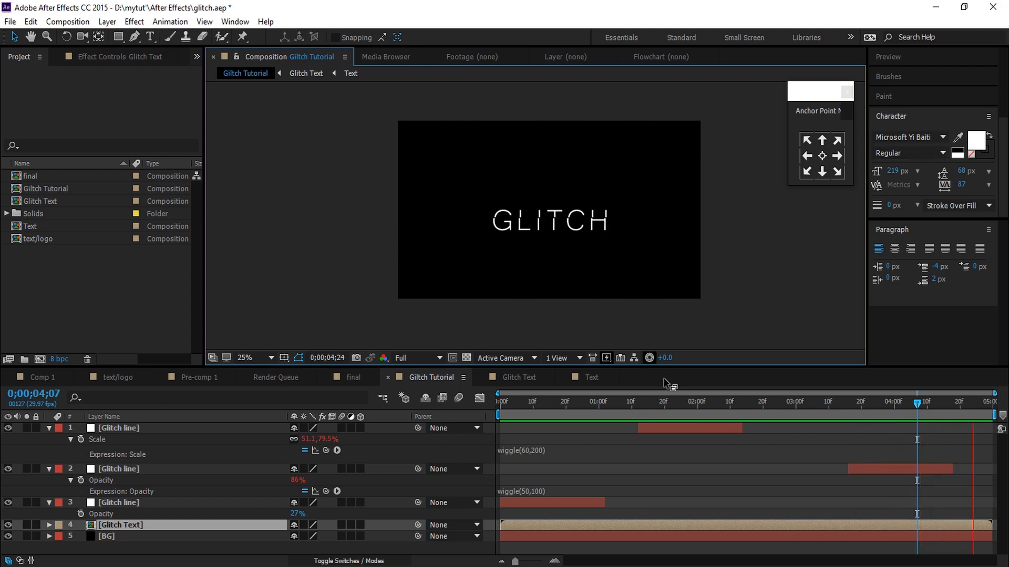
pyautogui.press('space')
# - Shift the late copy to about 2;20–3;19 and nudge the top glitch line earlier
pyautogui.moveTo(546, 397)
pyautogui.mouseDown()
pyautogui.moveTo(775, 407)
pyautogui.moveTo(860, 425)
pyautogui.mouseUp()
pyautogui.click(883, 475)
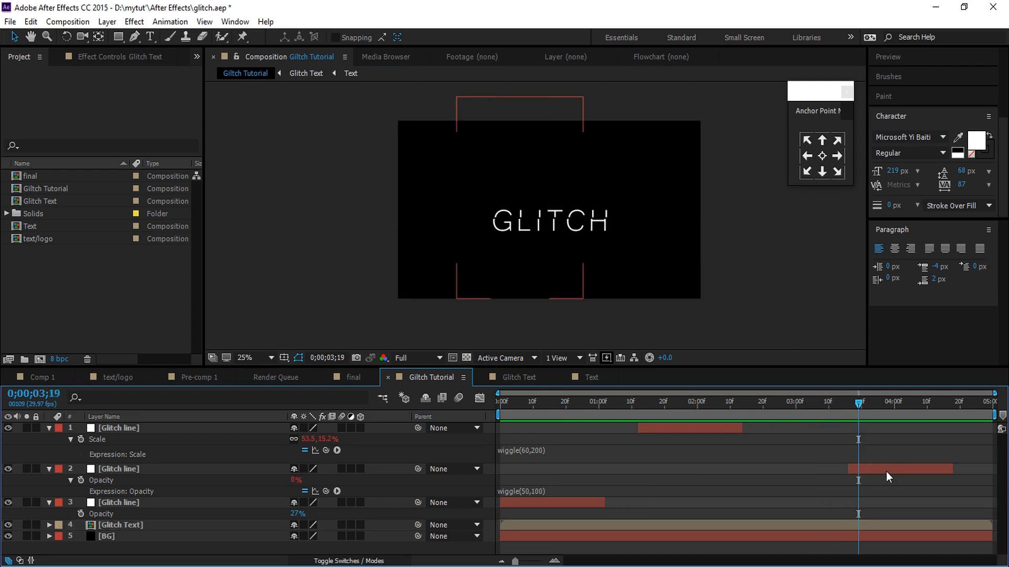
pyautogui.moveTo(886, 471); pyautogui.dragTo(790, 468)
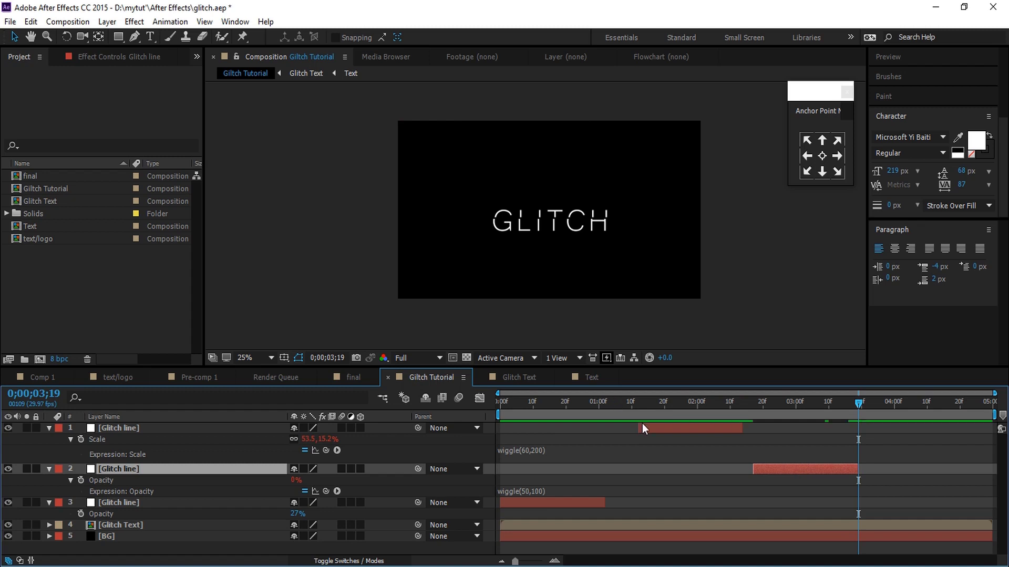
pyautogui.moveTo(642, 425); pyautogui.dragTo(617, 434)
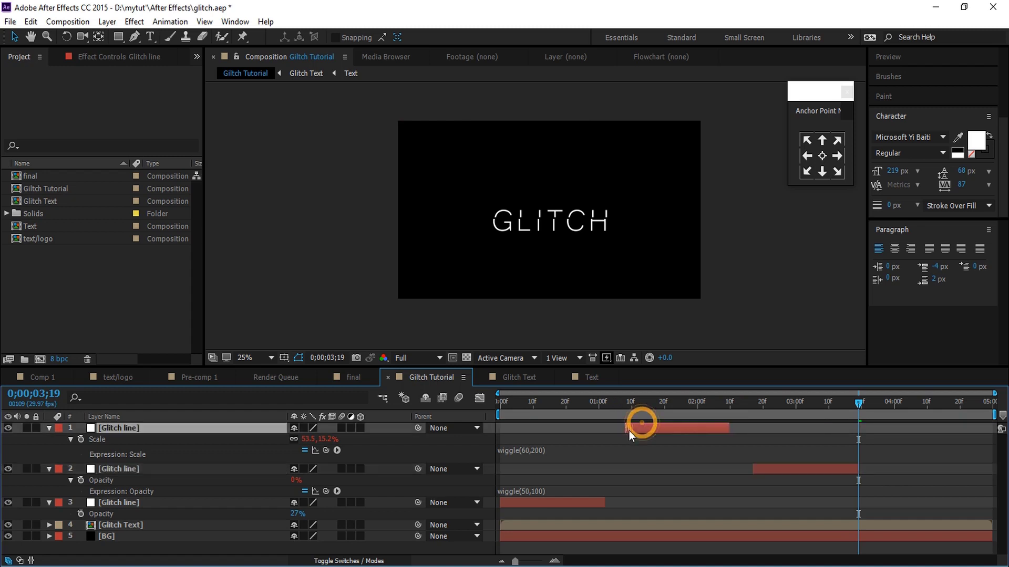
pyautogui.keyDown('ctrl'); pyautogui.click(124, 474); pyautogui.keyUp('ctrl')
# - Precompose the three Glitch line solids into a new comp named 'Glitch line pre comp'
pyautogui.keyDown('ctrl'); pyautogui.click(134, 503); pyautogui.keyUp('ctrl')
pyautogui.rightClick(137, 502)
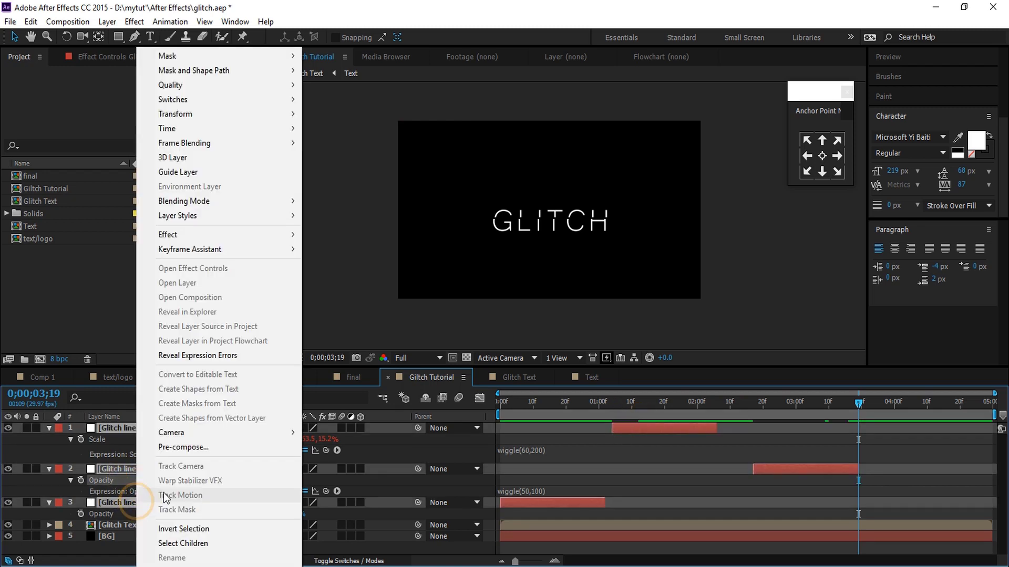
pyautogui.click(184, 447)
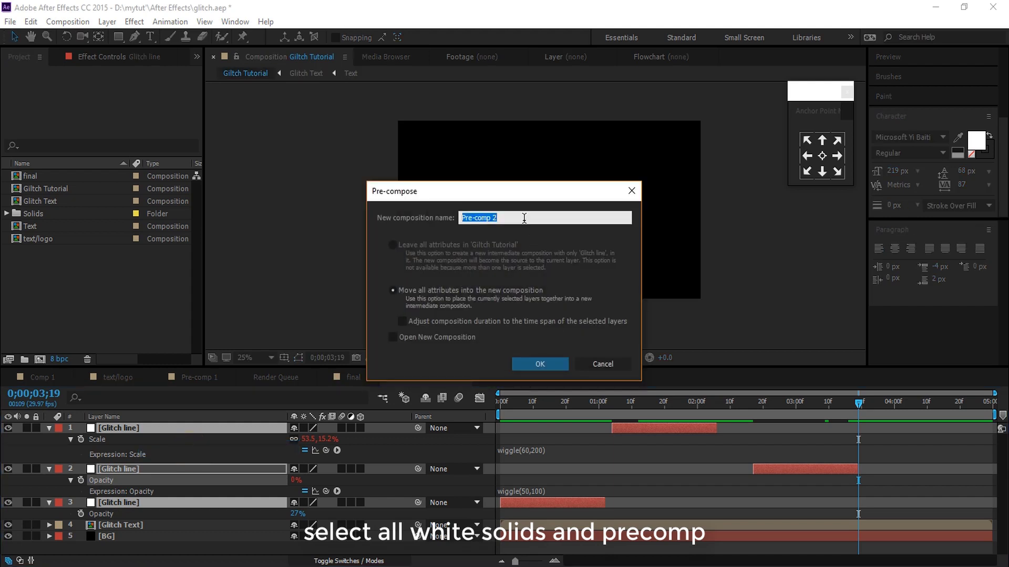
pyautogui.write('G')
pyautogui.write('e pre c')
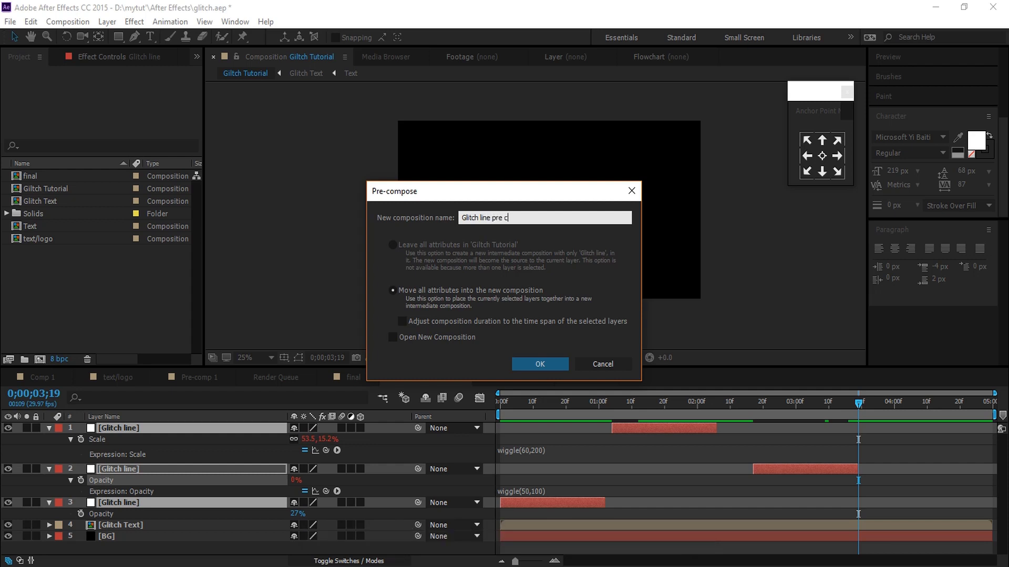
pyautogui.write('mp')
pyautogui.press('Return')
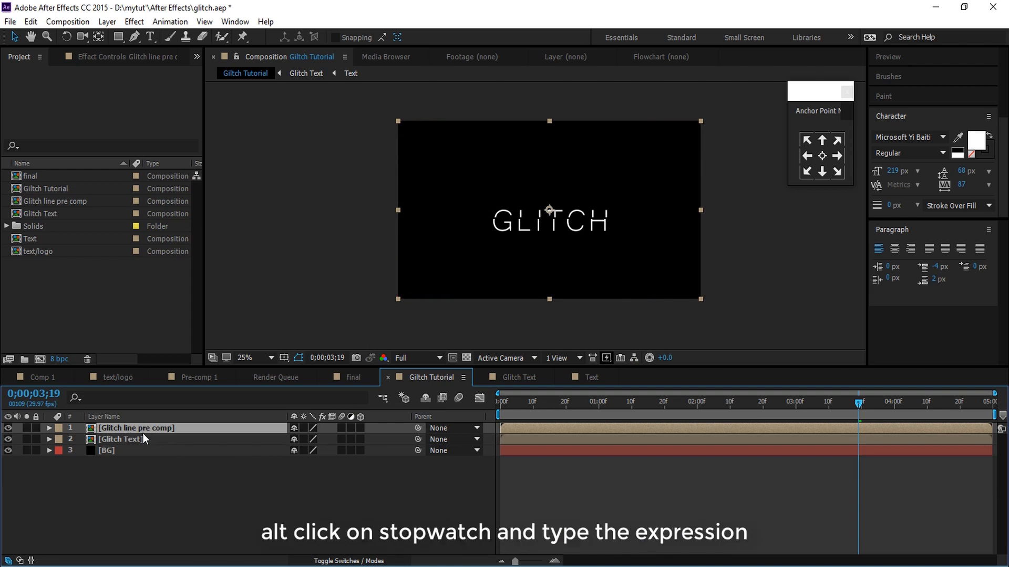
# - Add a wiggle(20,300) expression to the Glitch line pre comp's Opacity
pyautogui.press('t')
pyautogui.keyDown('alt'); pyautogui.click(80, 440); pyautogui.keyUp('alt')
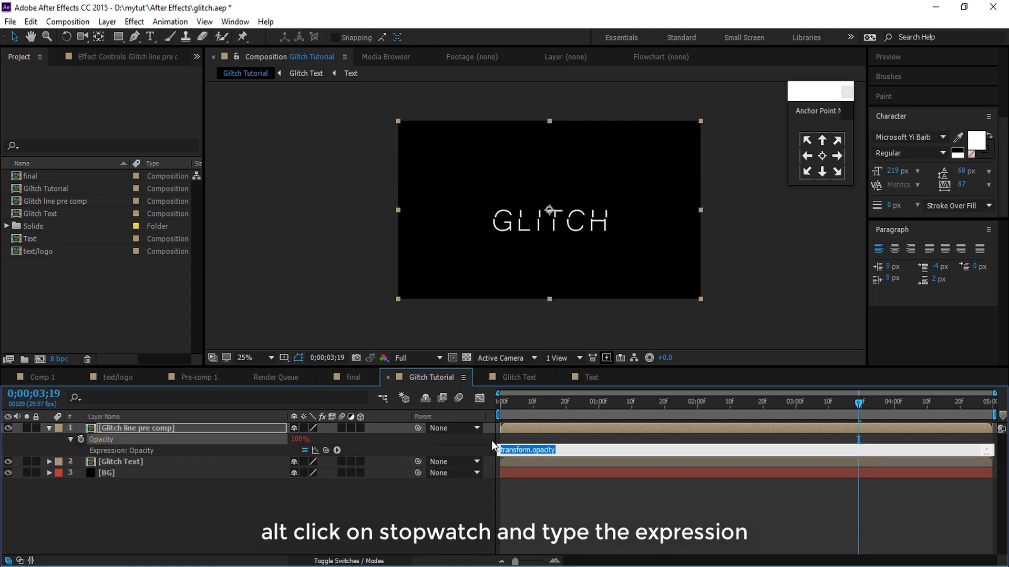
pyautogui.write('wiggle(20,300')
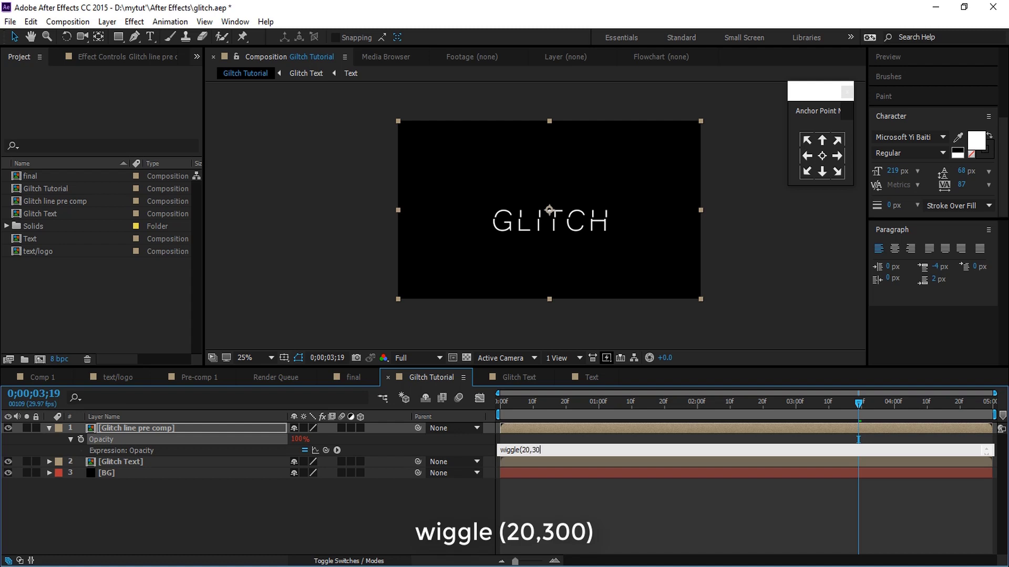
pyautogui.click(490, 440)
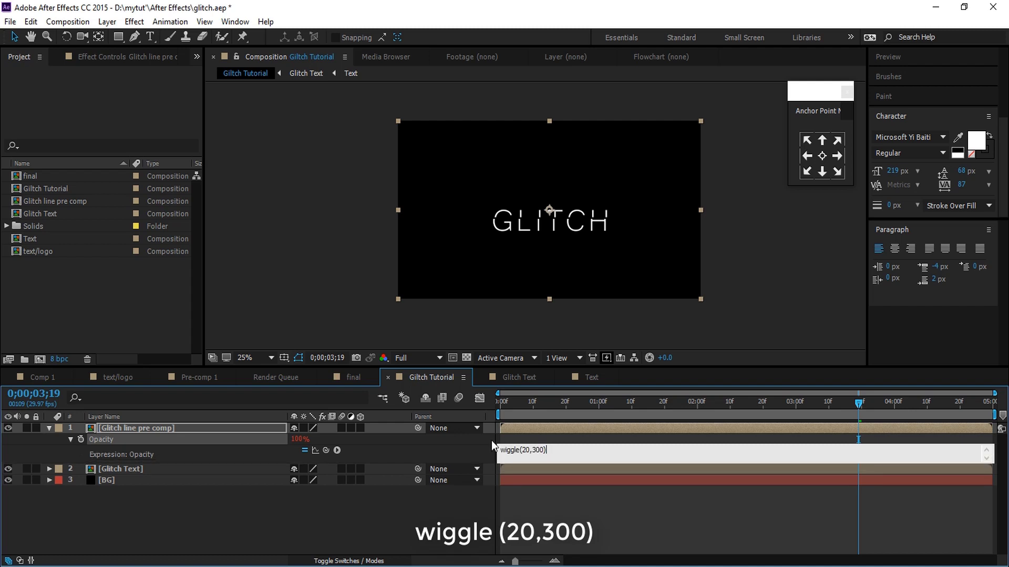
# - Deselect the layers, play back the animation, then select all layers
pyautogui.click(574, 310)
pyautogui.press('space')
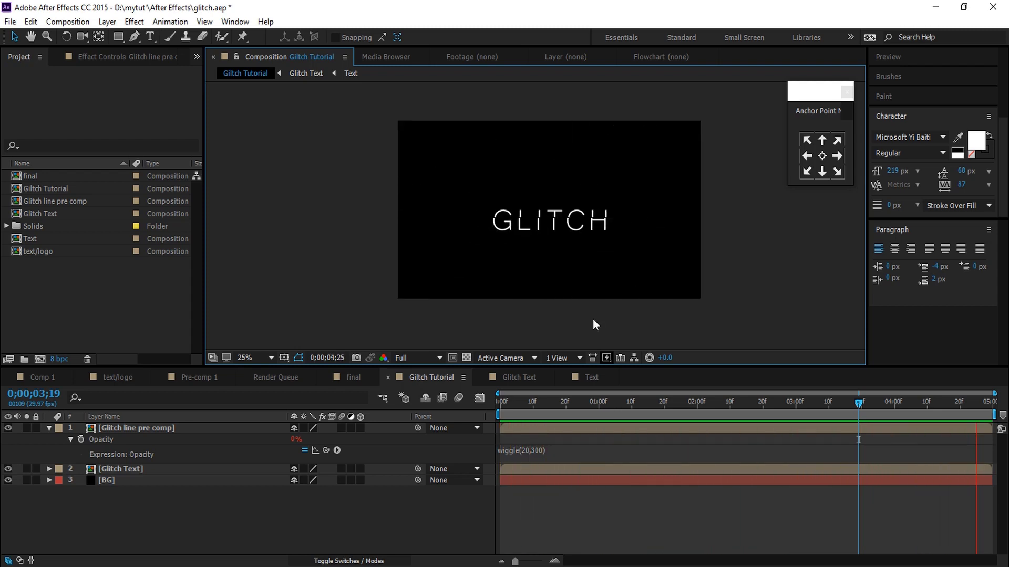
pyautogui.press('space')
pyautogui.hotkey('ctrl', 'a')
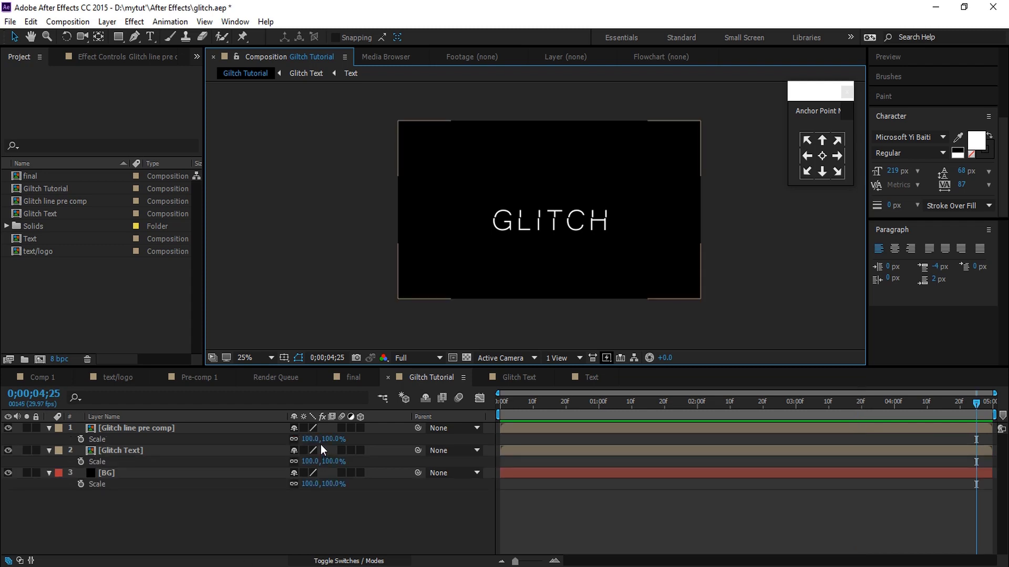